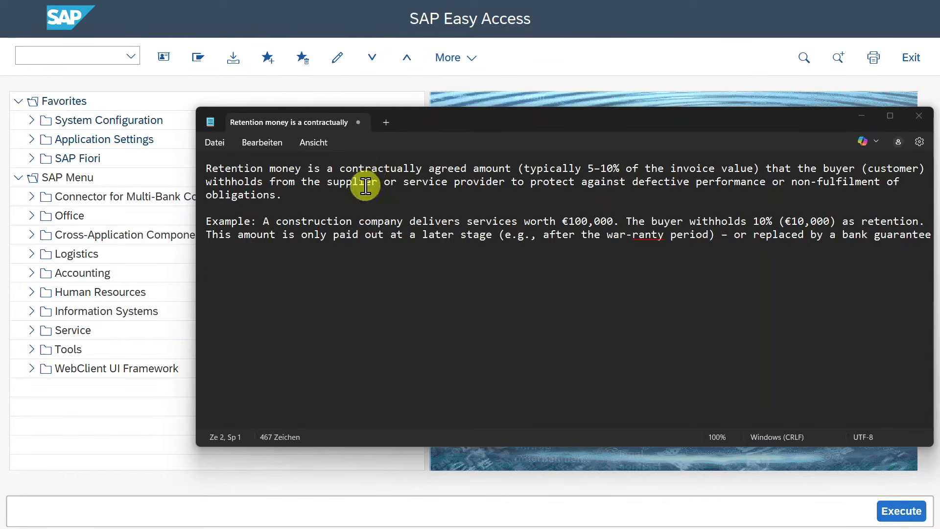
Correct the misspelled "war-ranty" to "warranty" in the retention money example text
left_click(211, 169)
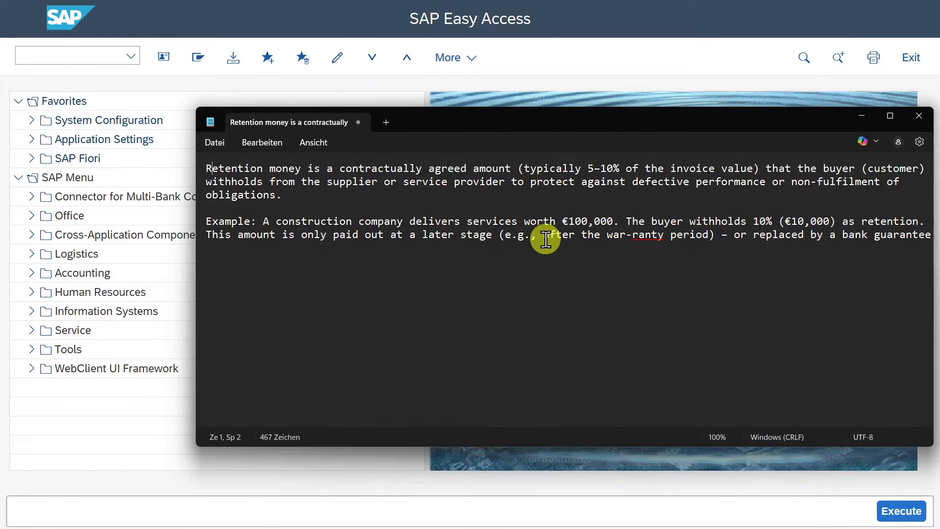
left_click(631, 236)
key("BackSpace")
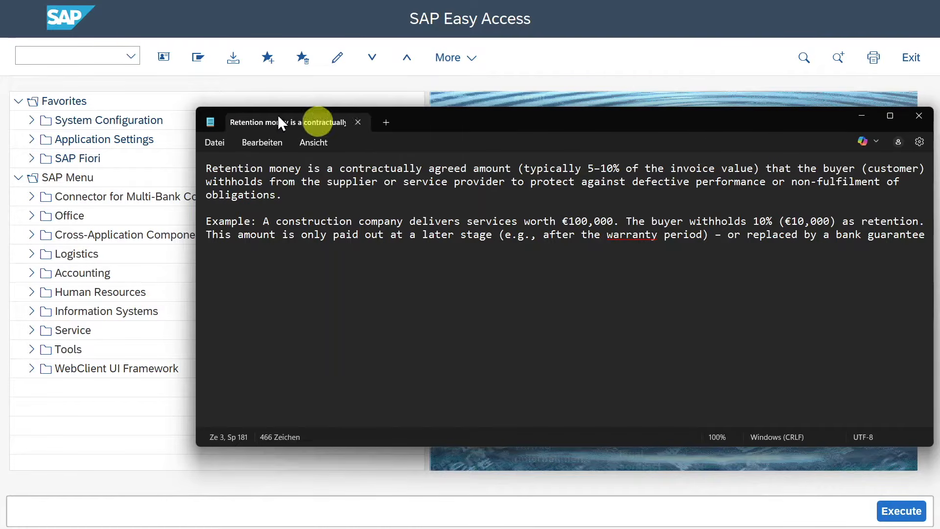
Switch to SAP, start transaction SFW5 and open the Switch Framework Browser
left_click(81, 57)
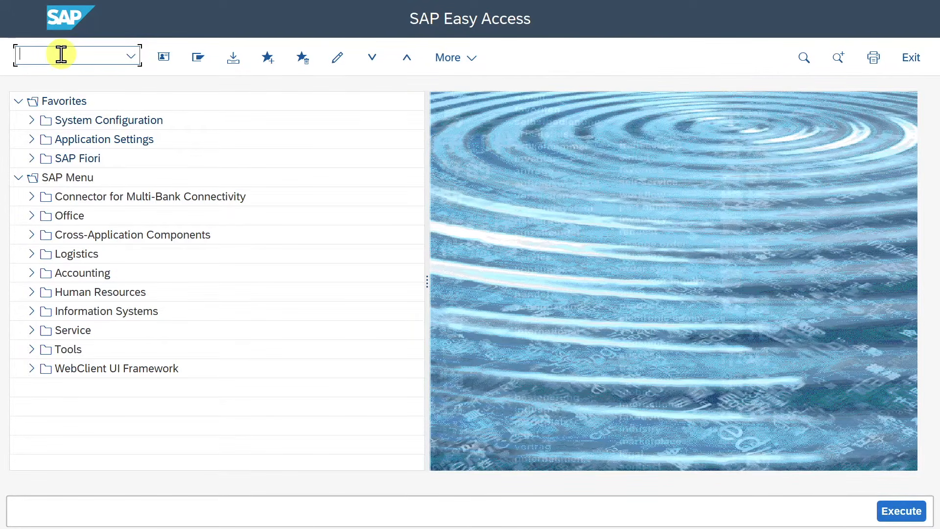
type("sfw5")
key("Return")
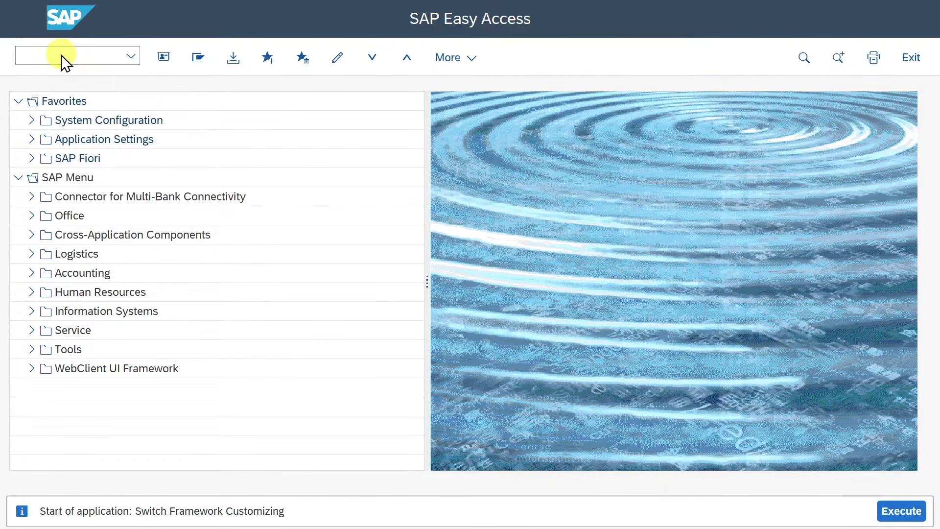
left_click(463, 383)
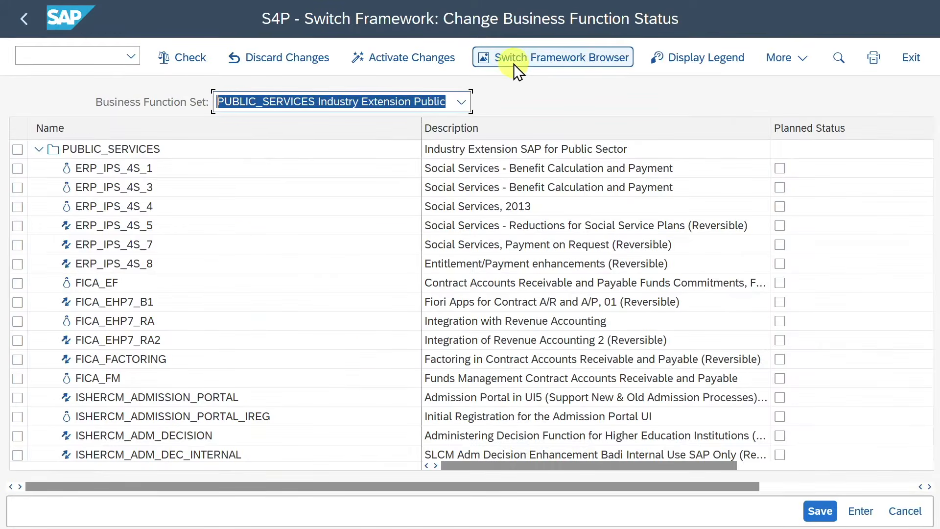
left_click(517, 57)
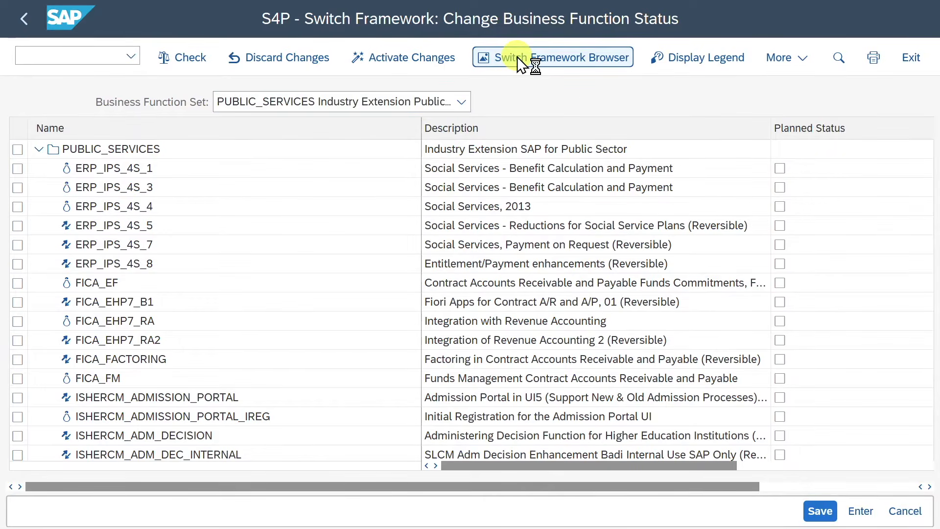
Find the business function LOG_MMFI_P2P in the object list and check its activation status
scroll(185, 338, "down", 7)
scroll(184, 339, "down", 20)
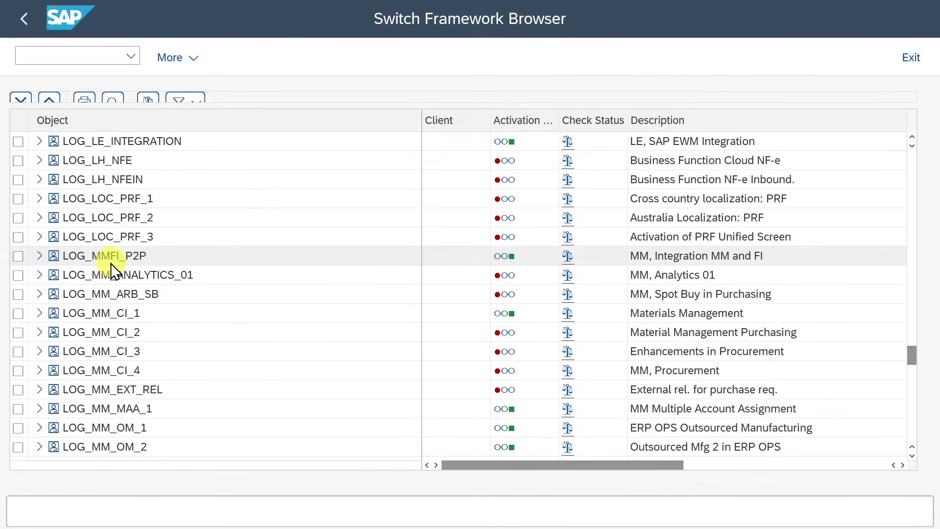
left_click(110, 263)
mouse_move(496, 250)
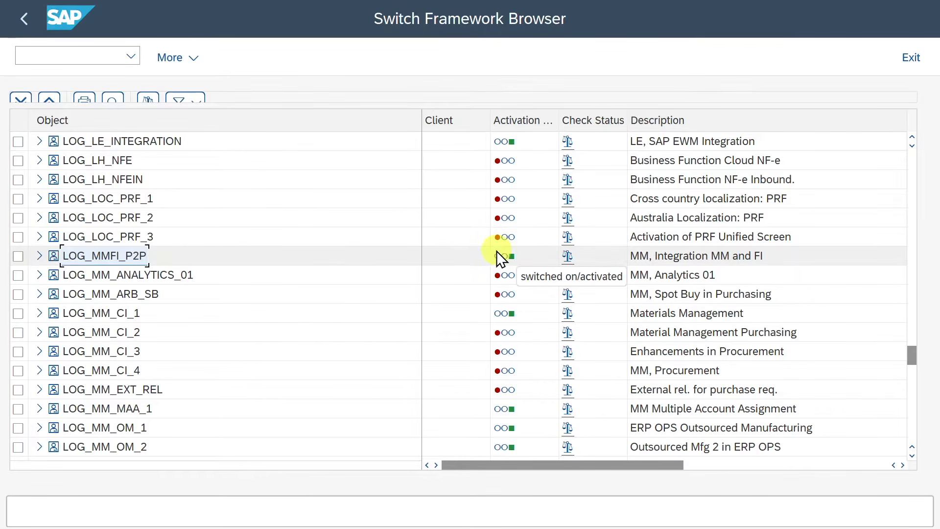
Start transaction SPRO with /nspro and display the SAP Reference IMG
left_click(44, 54)
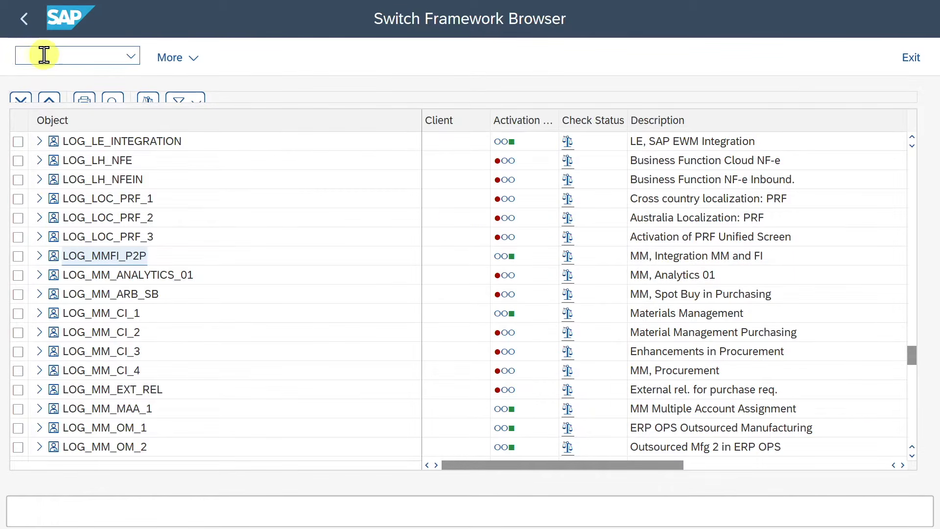
type("/nspro")
key("Return")
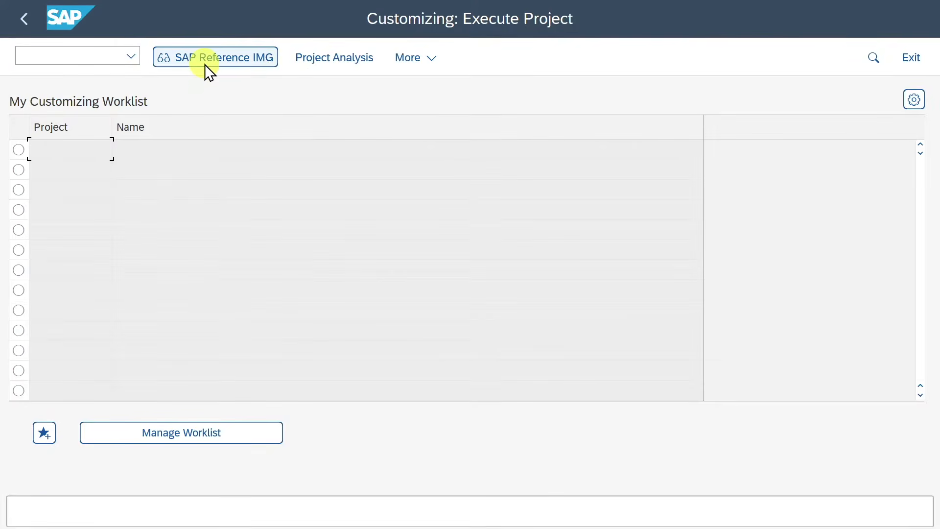
left_click(205, 63)
Expand Materials Management, Logistics Invoice Verification, Incoming Invoice and Retention in the IMG structure
scroll(270, 237, "down", 5)
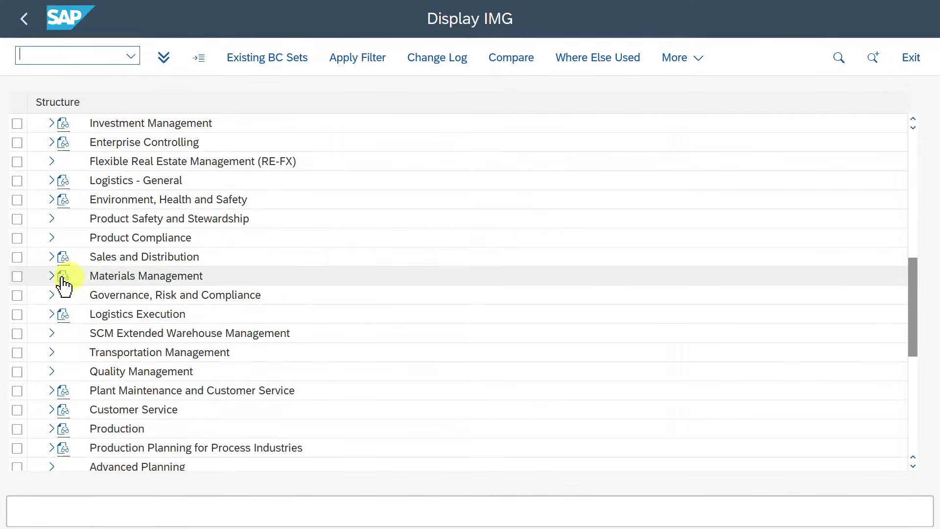
left_click(54, 276)
left_click(64, 390)
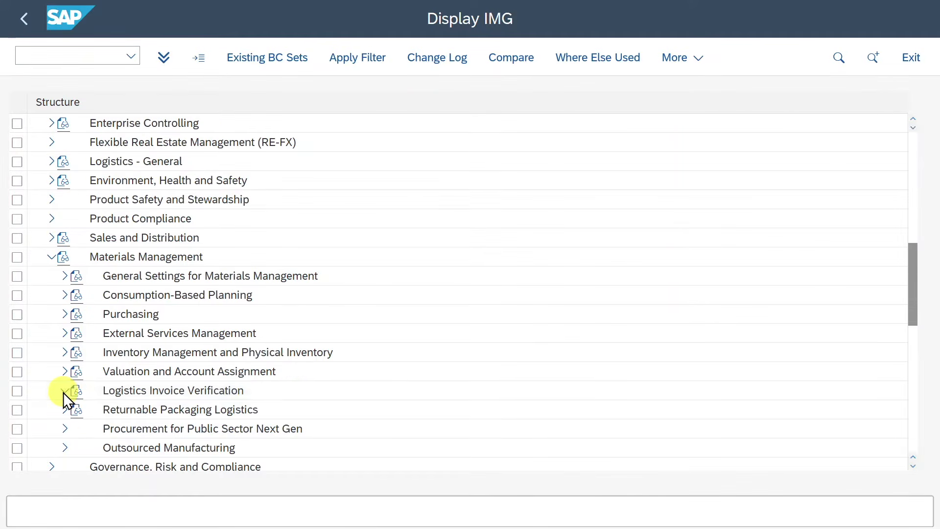
left_click(78, 204)
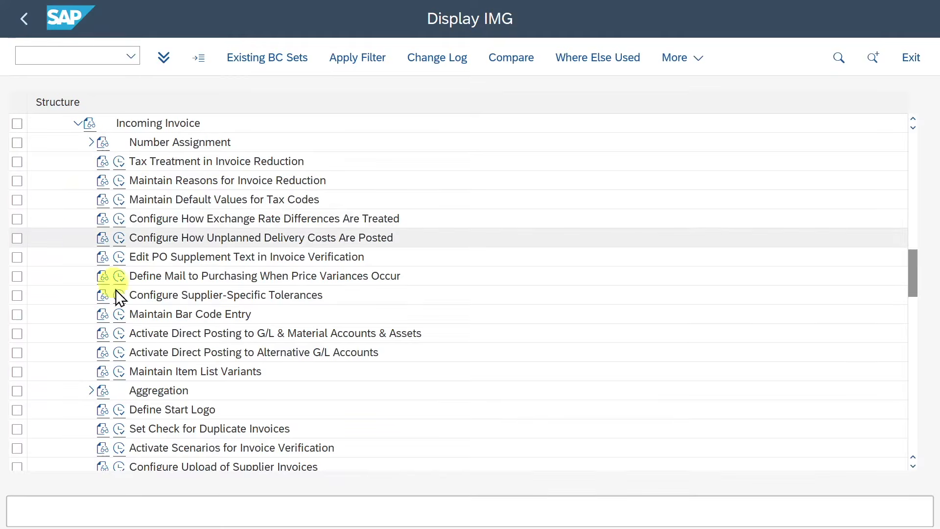
scroll(142, 366, "down", 3)
scroll(142, 365, "down", 2)
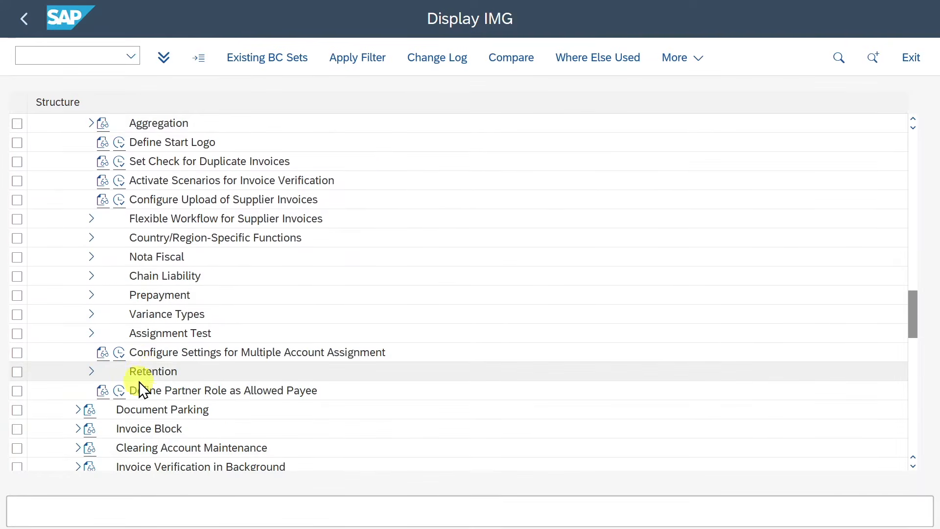
left_click(92, 371)
scroll(162, 392, "down", 1)
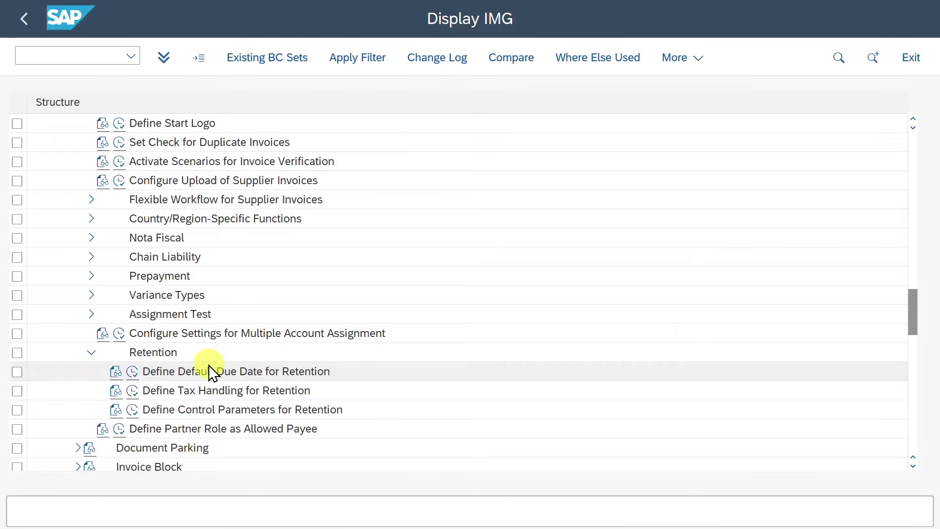
In Define Default Due Date for Retention, add an entry for material group L002 with date category Month and warranty duration 6
left_click(133, 372)
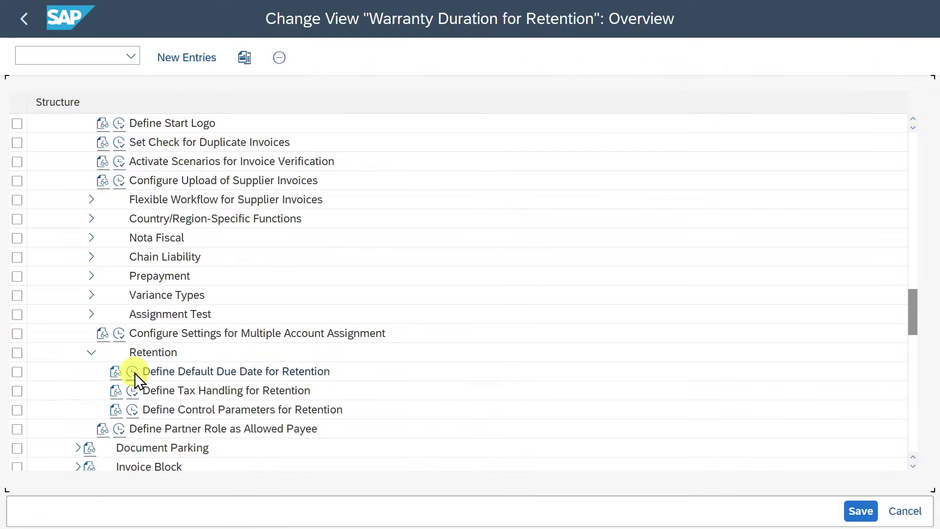
left_click(176, 60)
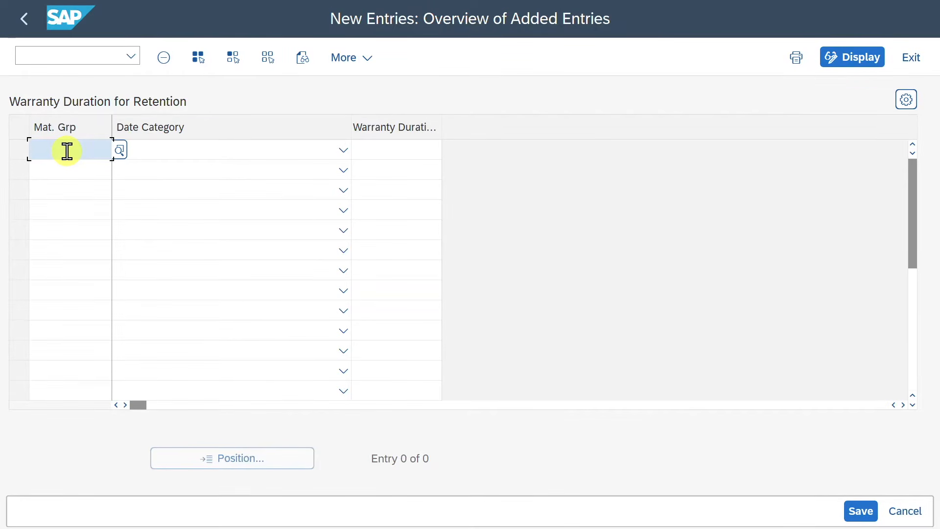
left_click(67, 151)
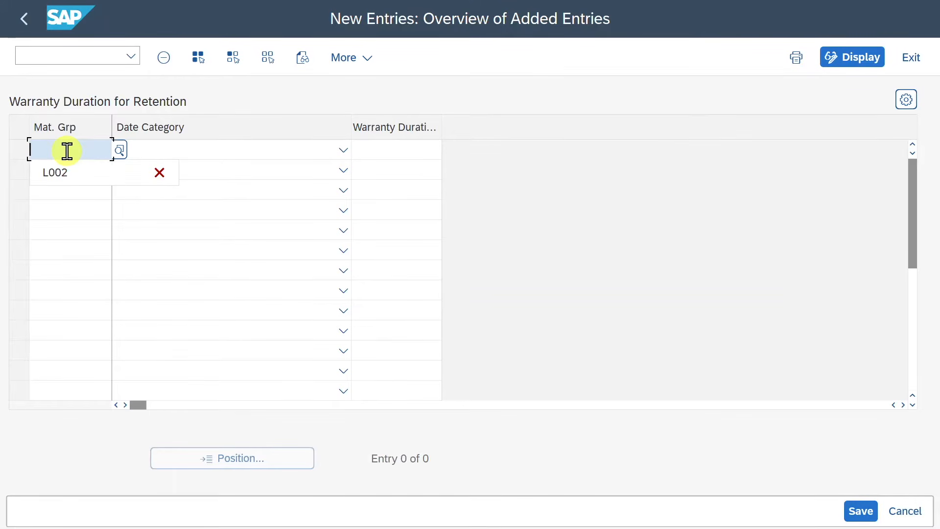
left_click(81, 181)
left_click(212, 152)
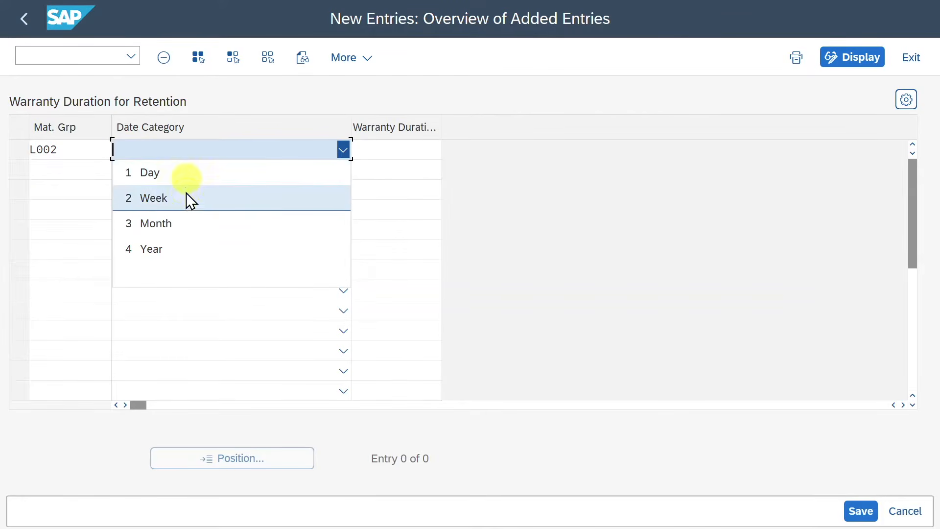
left_click(189, 231)
left_click(389, 150)
type("6")
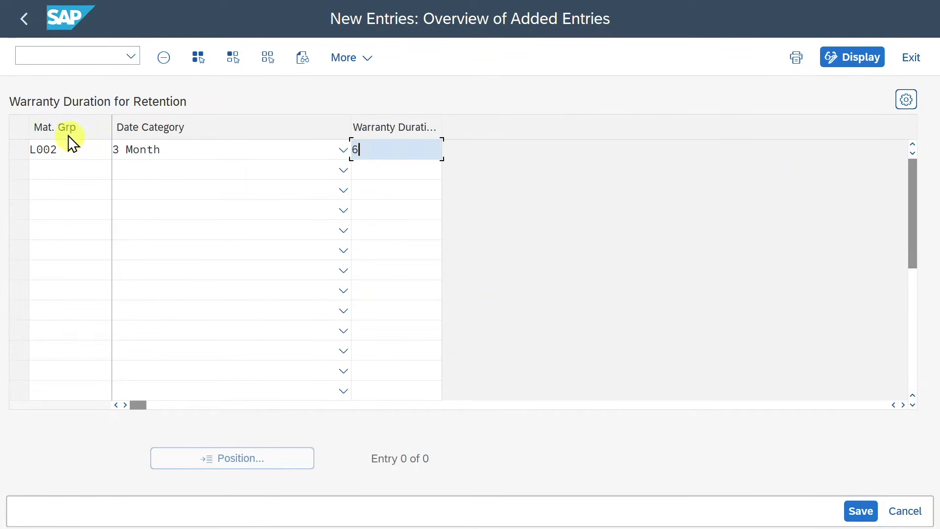
Review the material group and duration values, save the warranty duration entry and return to the IMG structure
left_click_drag(69, 147, 32, 150)
left_click(67, 147)
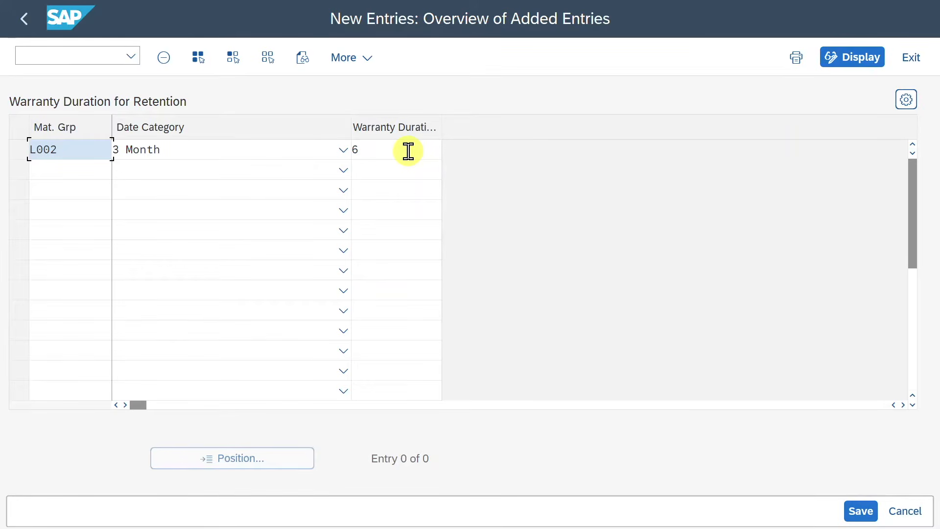
left_click(383, 147)
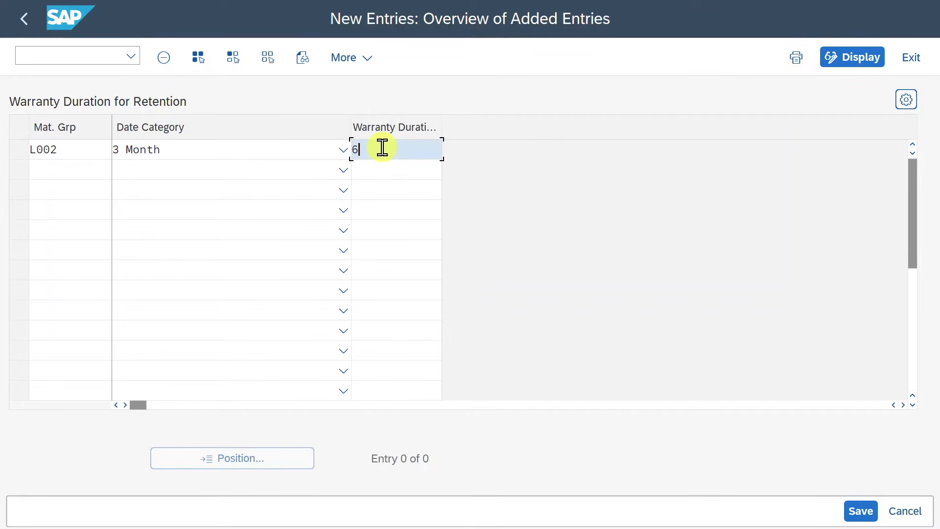
left_click(858, 511)
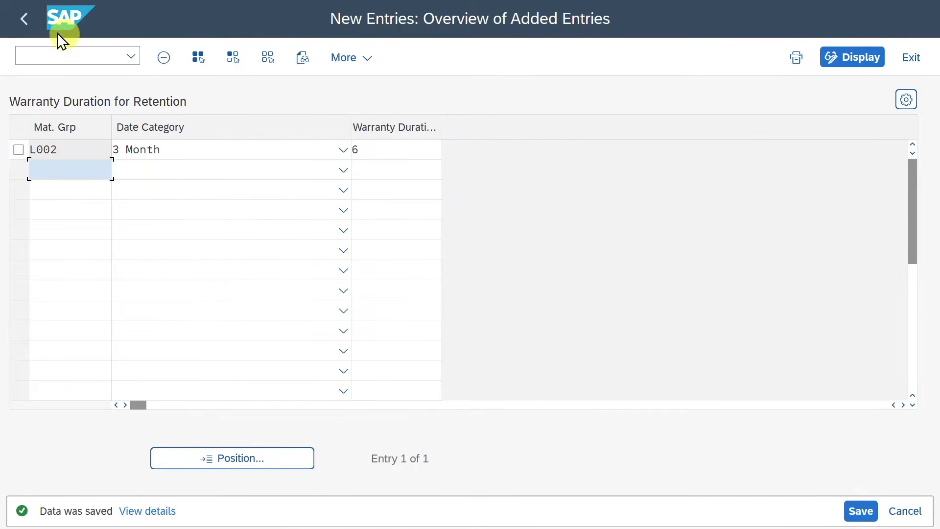
left_click(30, 25)
left_click(30, 25)
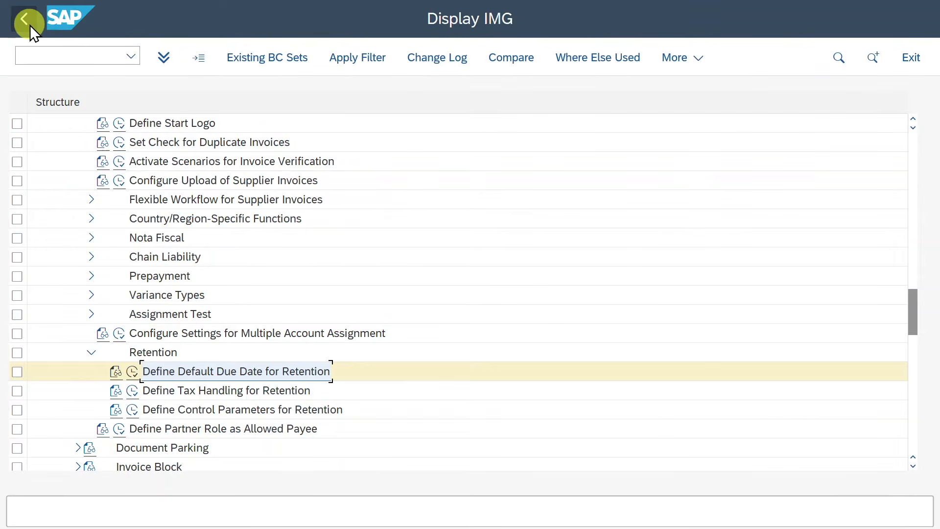
Open Define Tax Handling for Retention with country/region key DE and start adding new entries
left_click(132, 392)
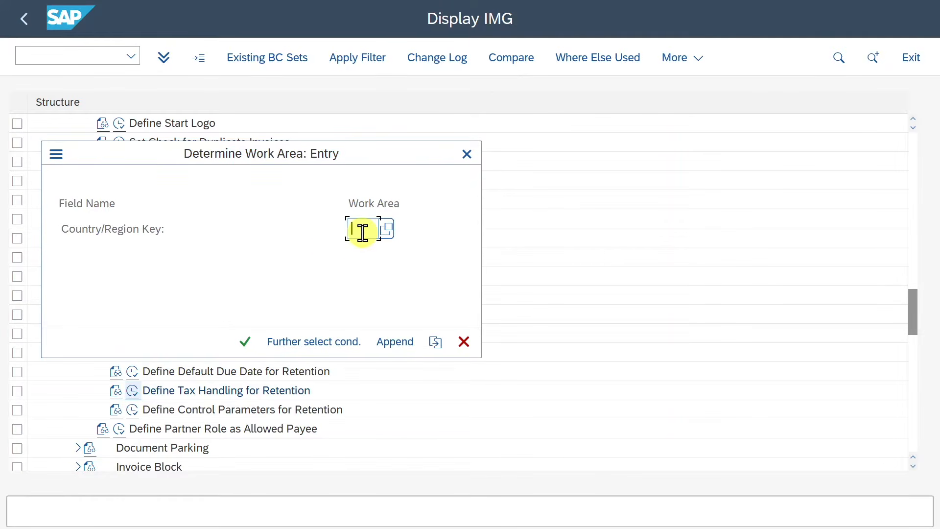
type("DE")
key("Return")
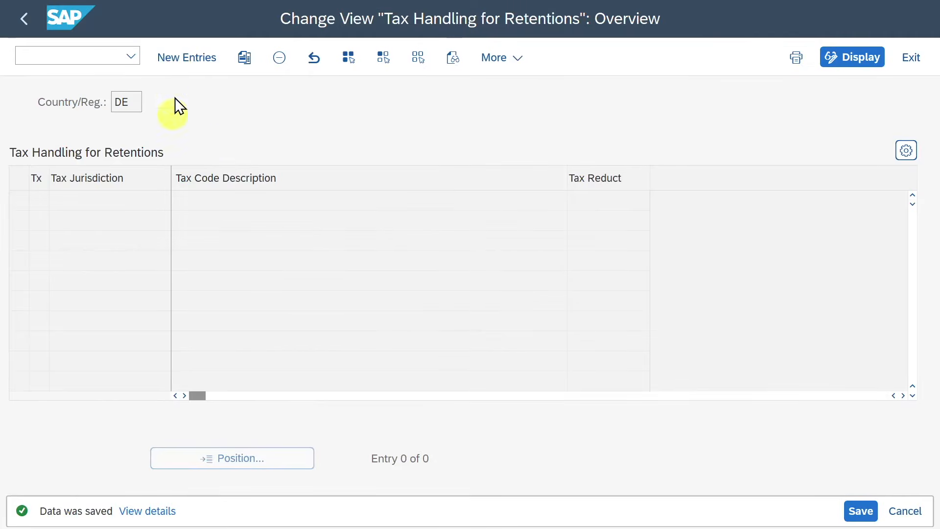
left_click(183, 57)
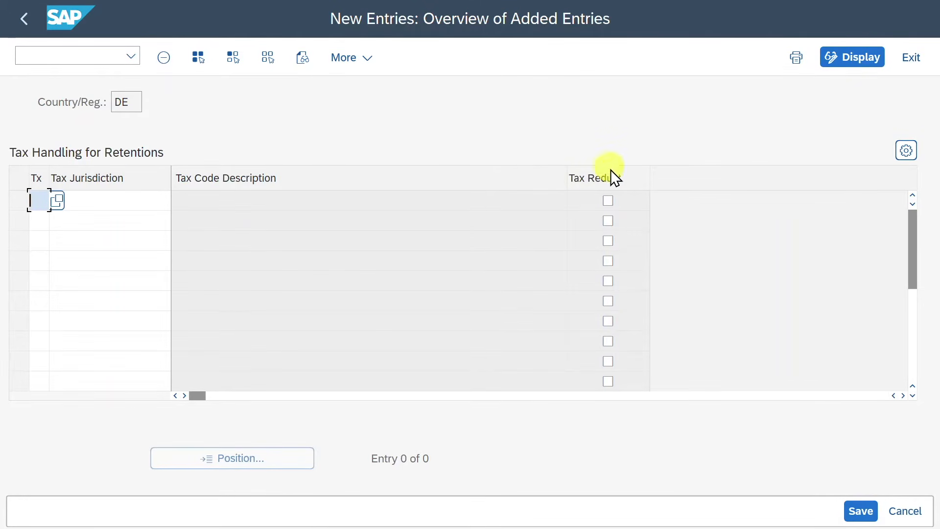
Enter tax code V1 in the first row of Tax Handling for Retentions and enable Tax Reduct for it
left_click(610, 203)
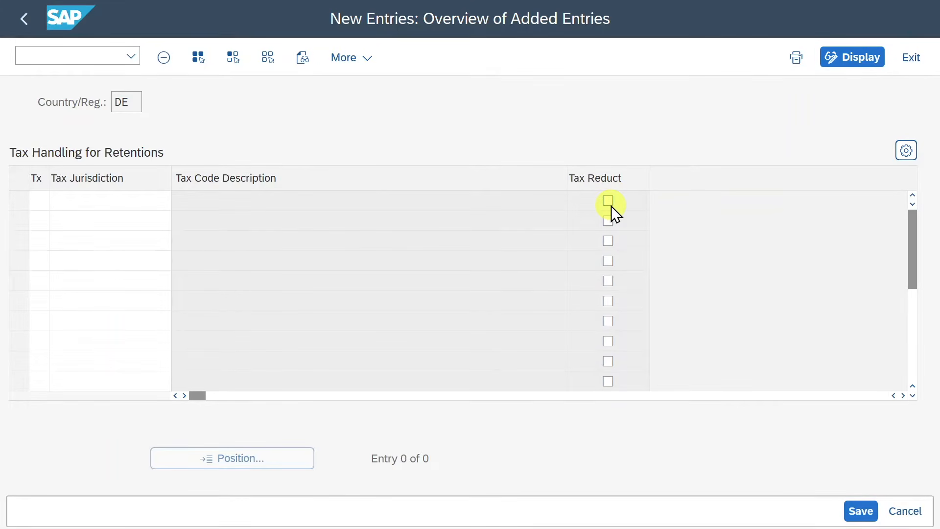
left_click(46, 198)
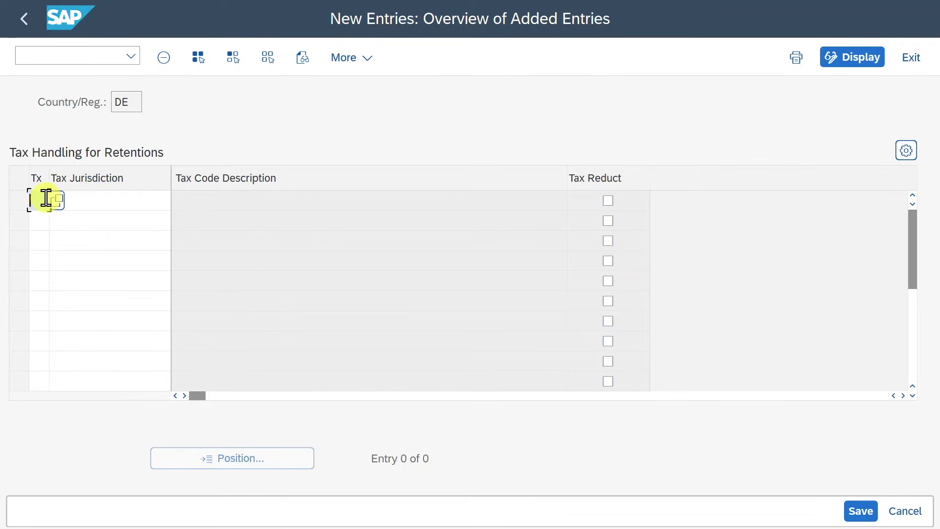
left_click(48, 219)
key("Return")
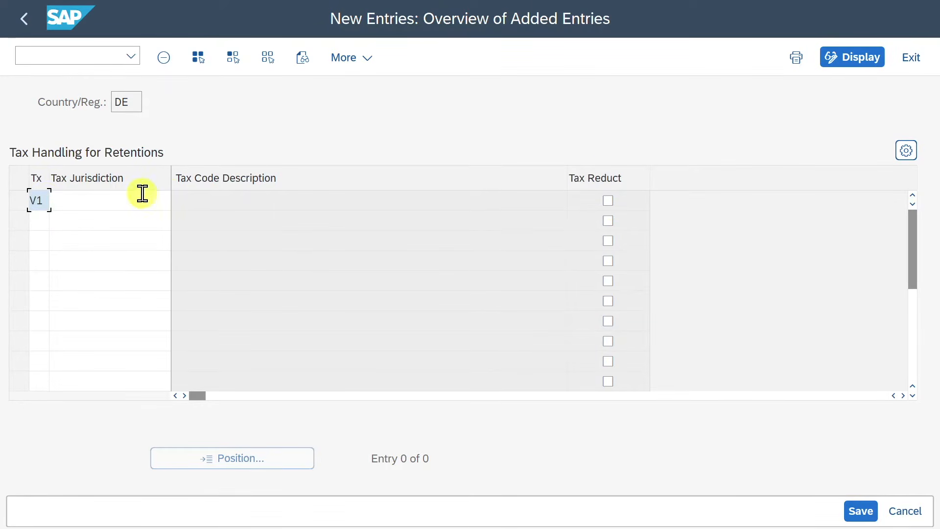
left_click_drag(294, 201, 173, 198)
left_click(294, 199)
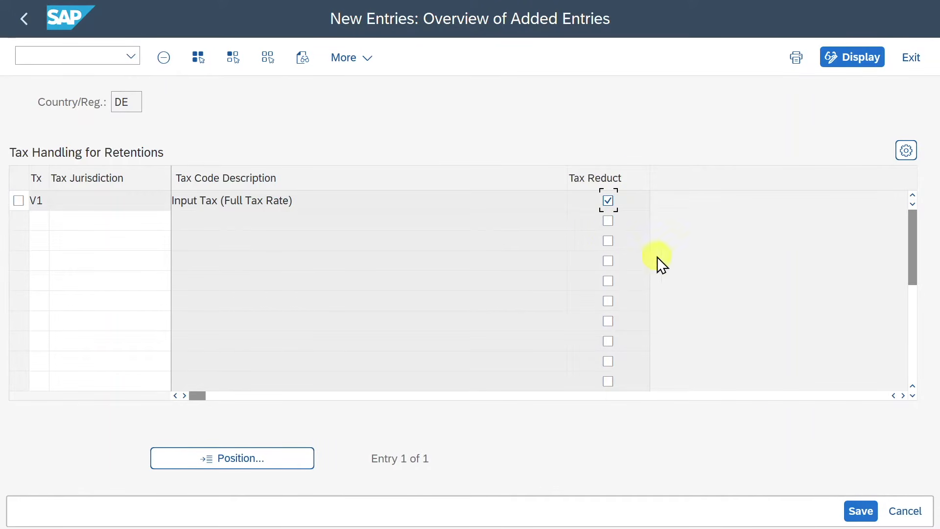
Save the tax handling entry and return to the IMG structure
left_click(860, 510)
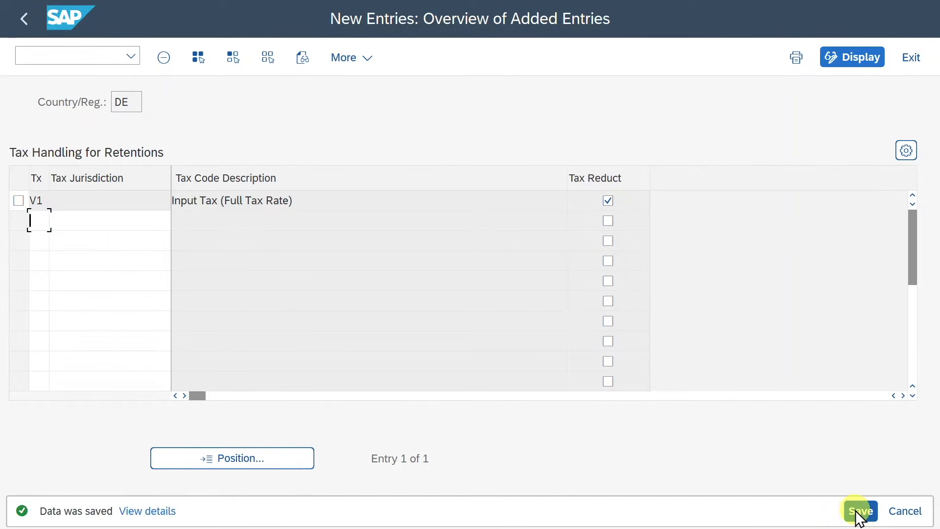
left_click(24, 25)
left_click(24, 25)
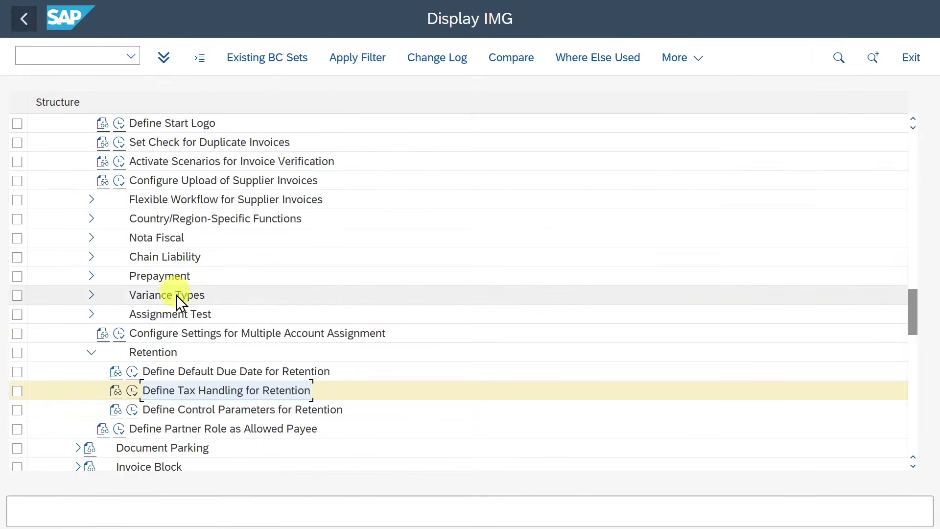
Open Define Control Parameters for Retention, examine the special G/L indicators available for company code 1010 and return to the IMG structure
double_click(169, 375)
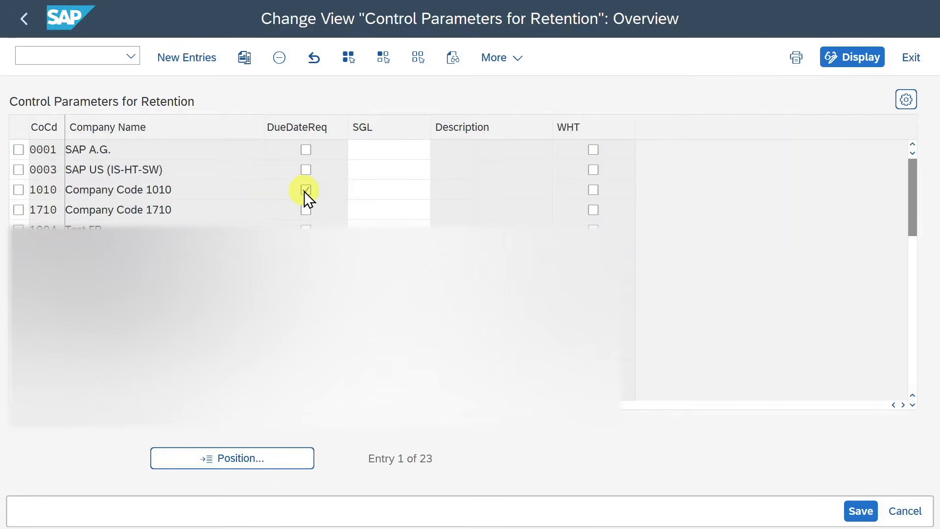
left_click(371, 188)
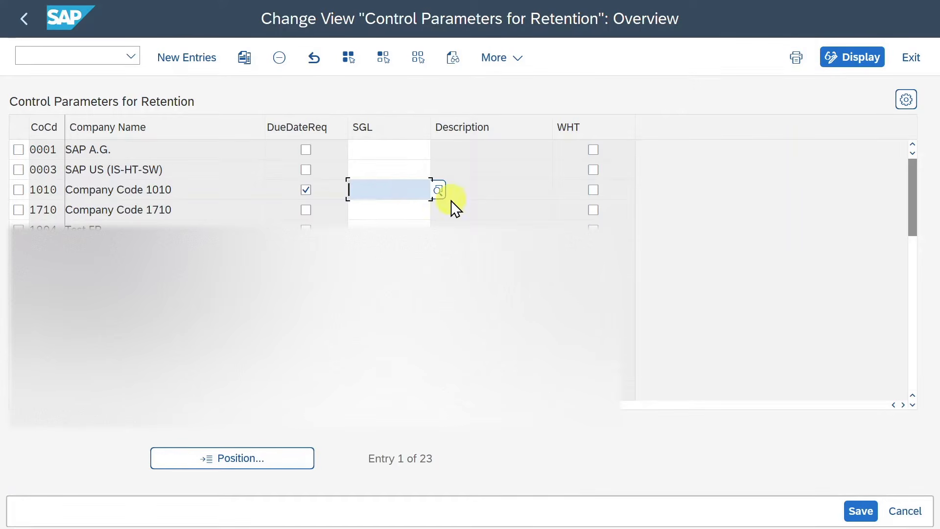
left_click(436, 195)
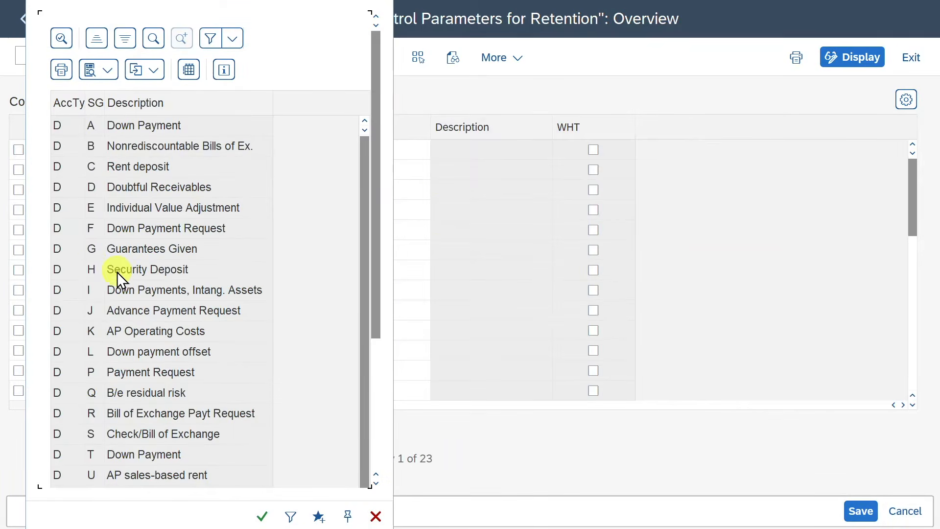
scroll(80, 371, "down", 5)
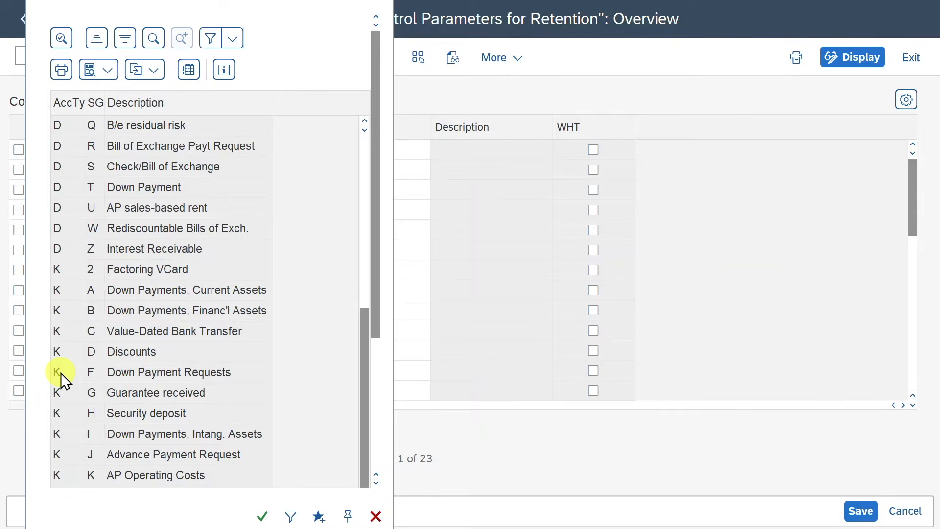
left_click(91, 411)
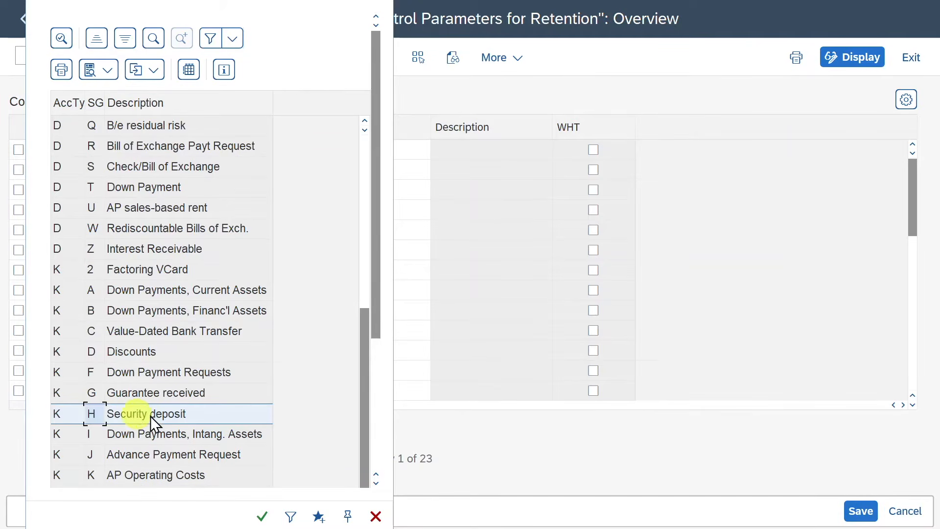
left_click(380, 2)
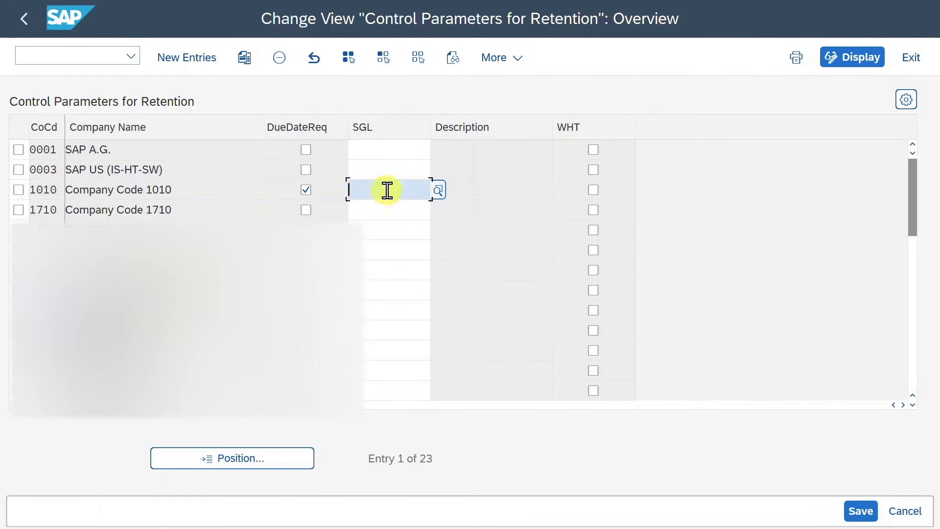
left_click(33, 20)
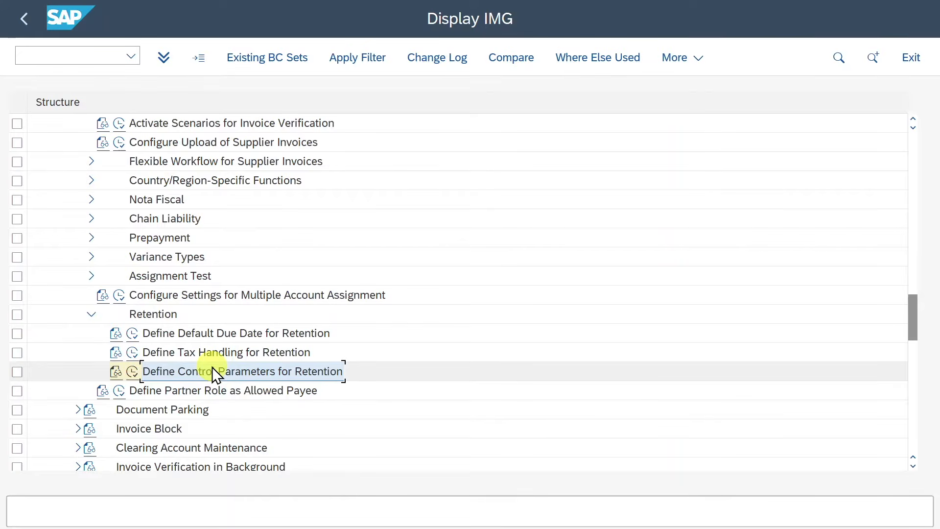
Under Number Assignment, open Maintain Number Assignments for Accounting Documents and display the Document Types in Invoice Verification details for transaction MIRO
scroll(224, 338, "up", 4)
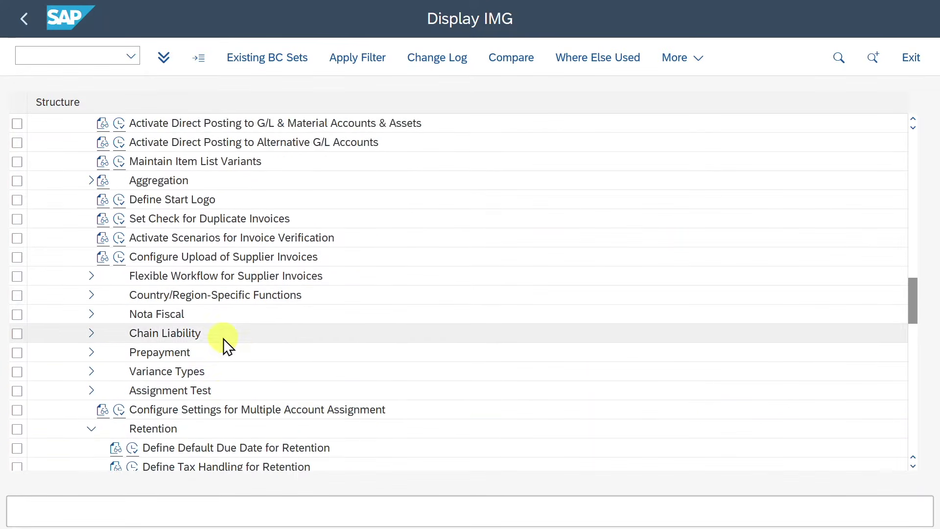
scroll(224, 340, "up", 3)
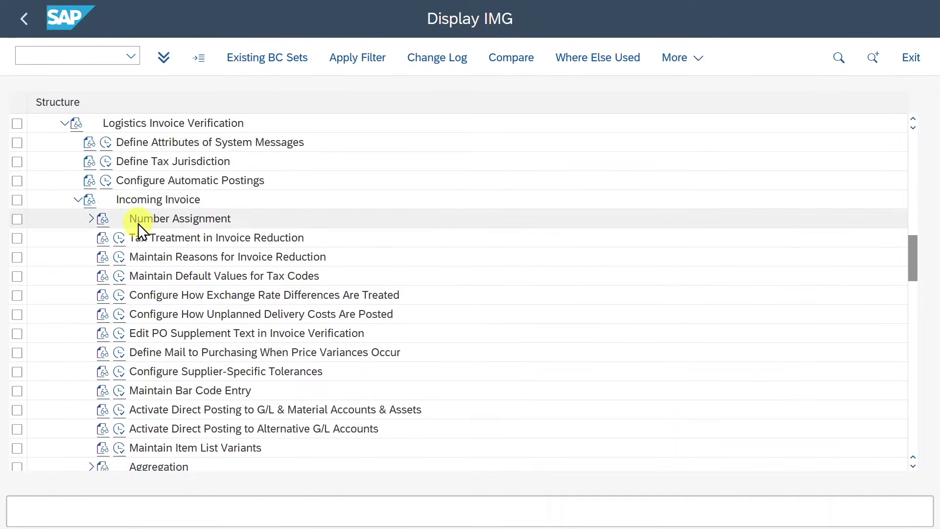
left_click(91, 218)
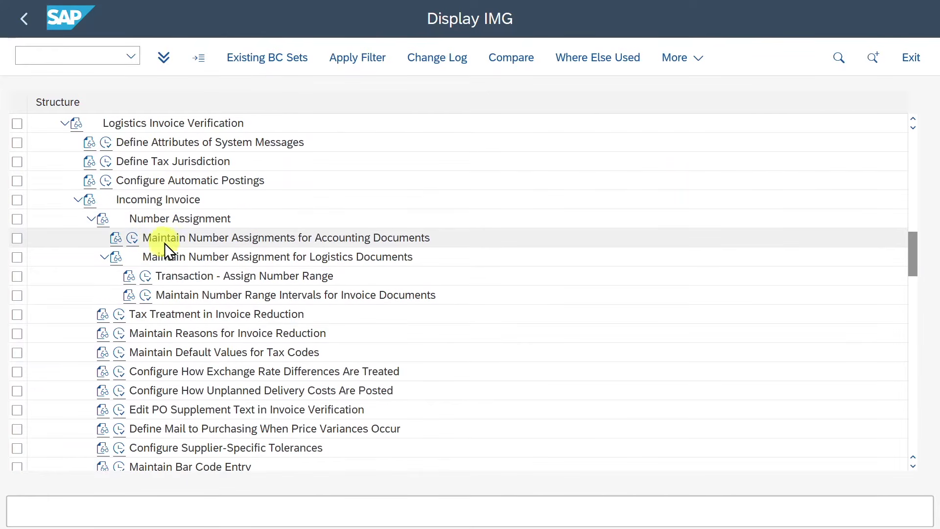
left_click(133, 238)
left_click(199, 354)
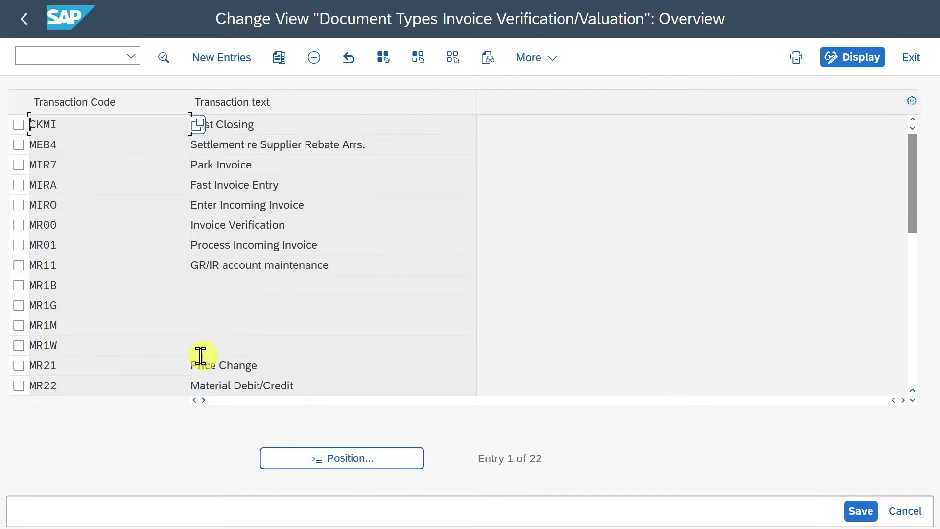
double_click(92, 209)
scroll(92, 210, "down", 1)
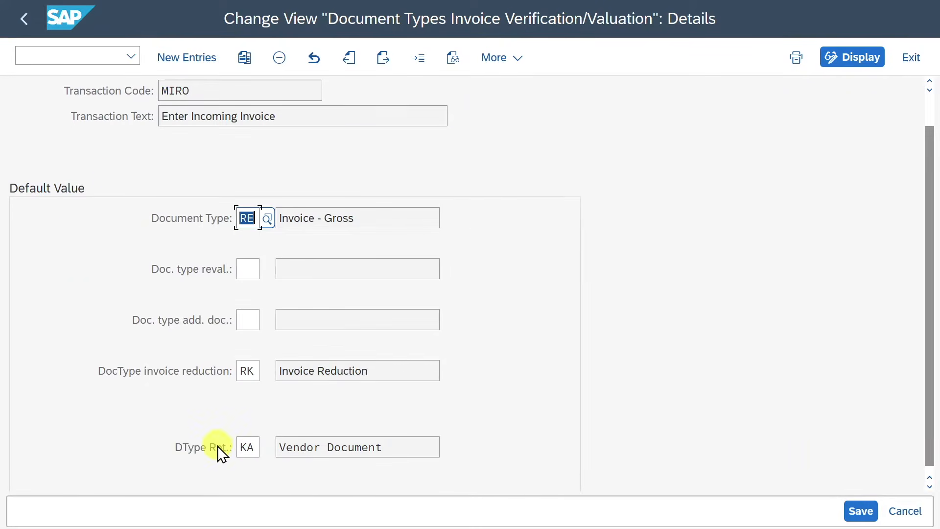
Examine the default retention document type and invoice document type of transaction MIRO, and return to the IMG structure
left_click(248, 447)
left_click(375, 447)
left_click_drag(396, 449, 273, 447)
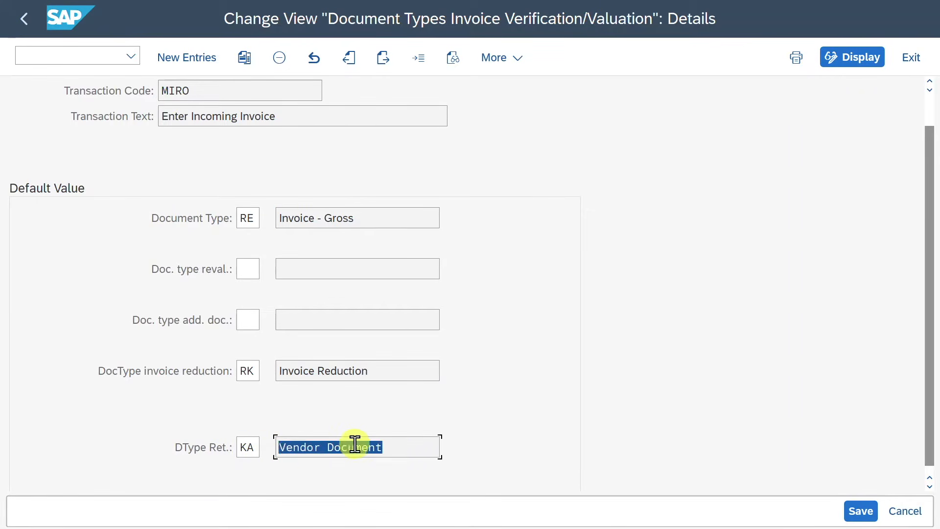
left_click(356, 447)
left_click(251, 445)
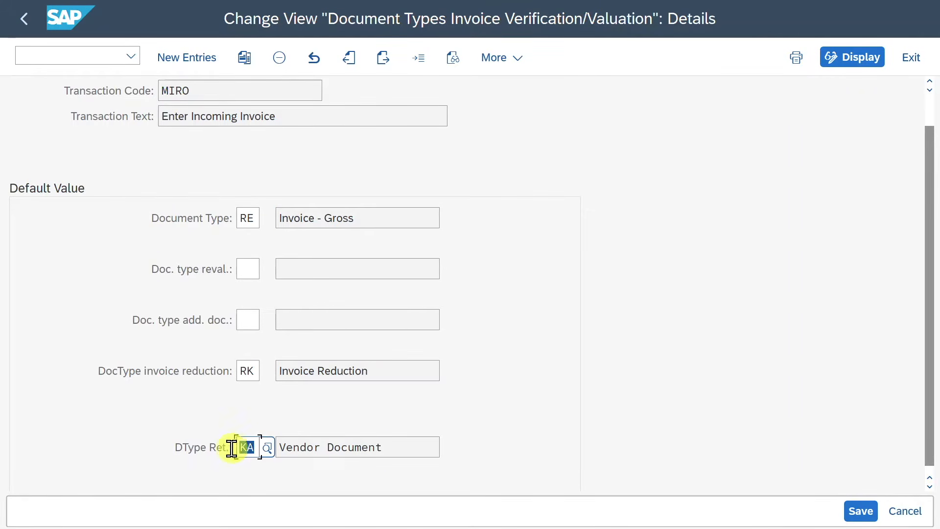
left_click(243, 218)
left_click(373, 215)
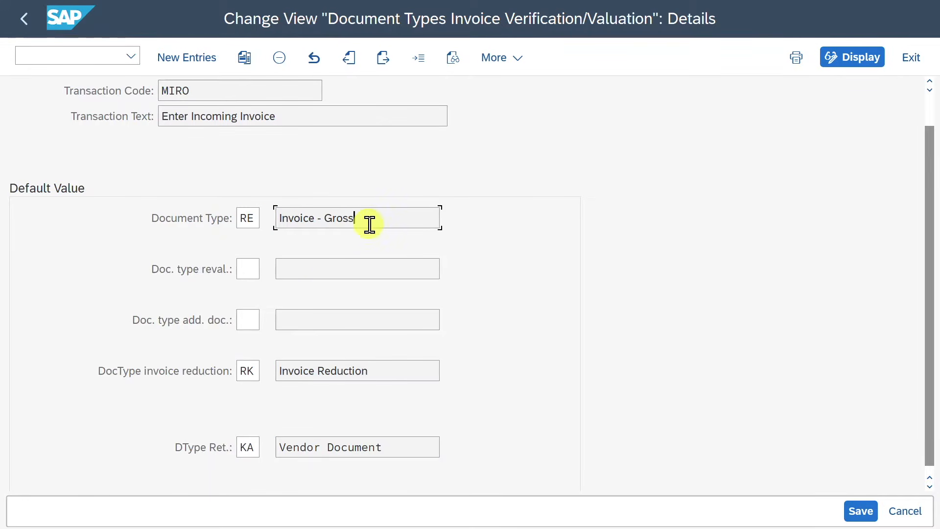
left_click(270, 119)
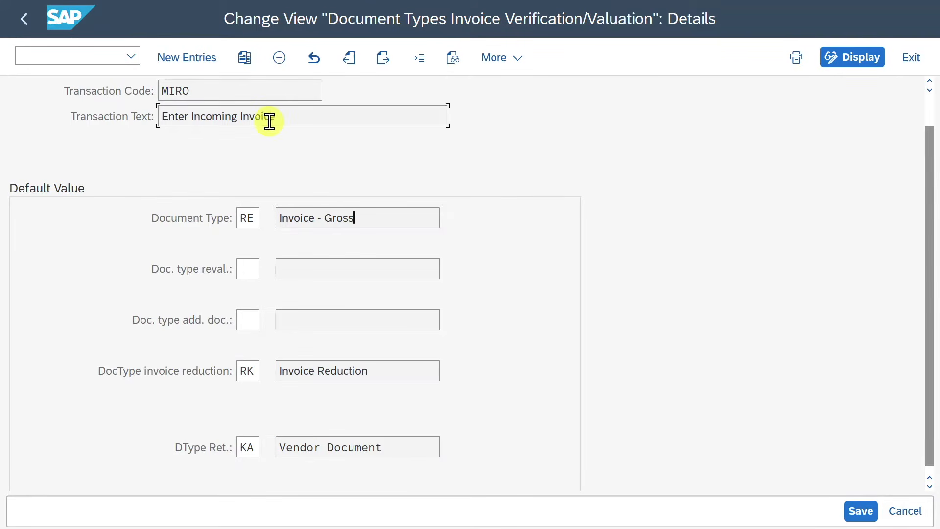
left_click(31, 30)
left_click(31, 30)
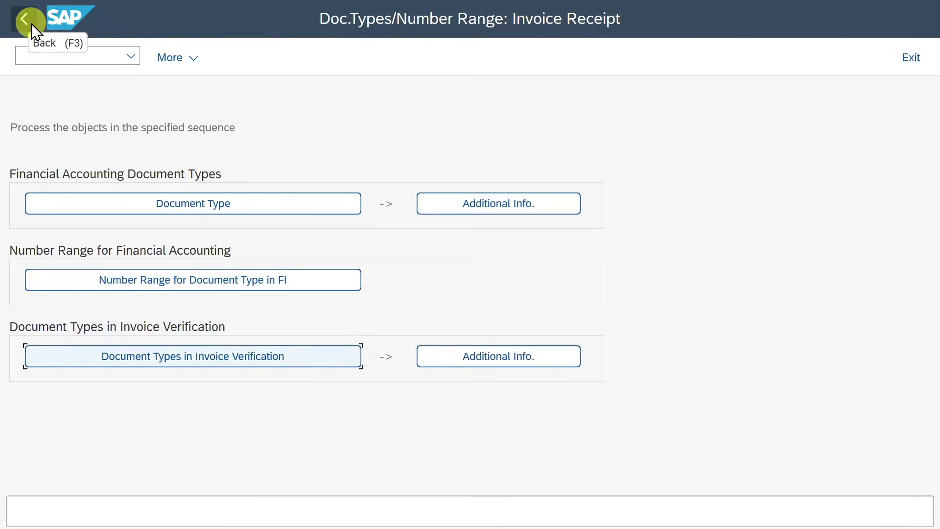
left_click(31, 30)
Collapse Logistics Invoice Verification and expand Financial Accounting down to Accounts Receivable and Accounts Payable
scroll(248, 274, "up", 2)
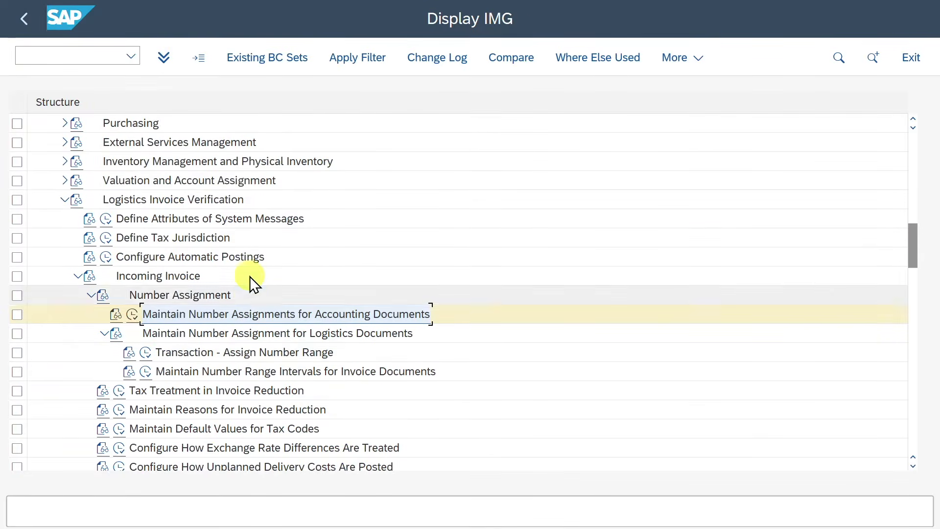
left_click(64, 199)
scroll(267, 254, "up", 2)
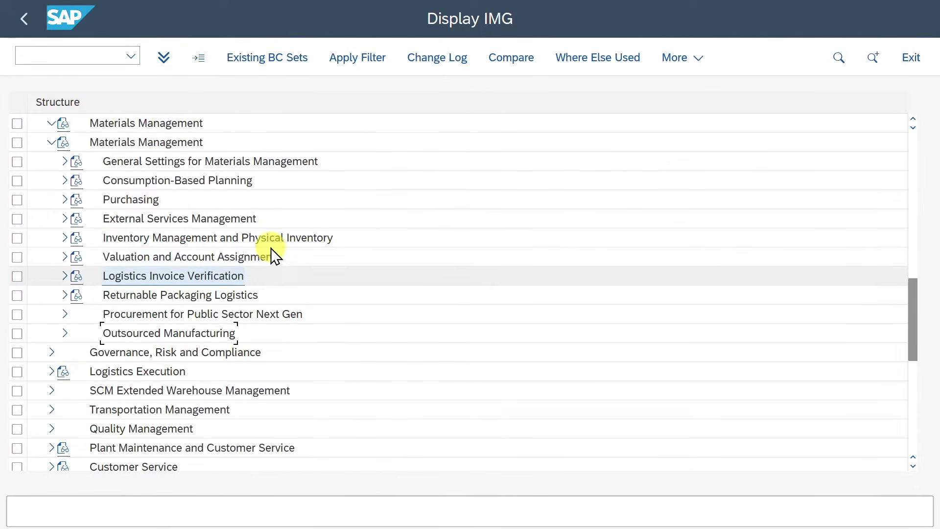
scroll(271, 248, "up", 10)
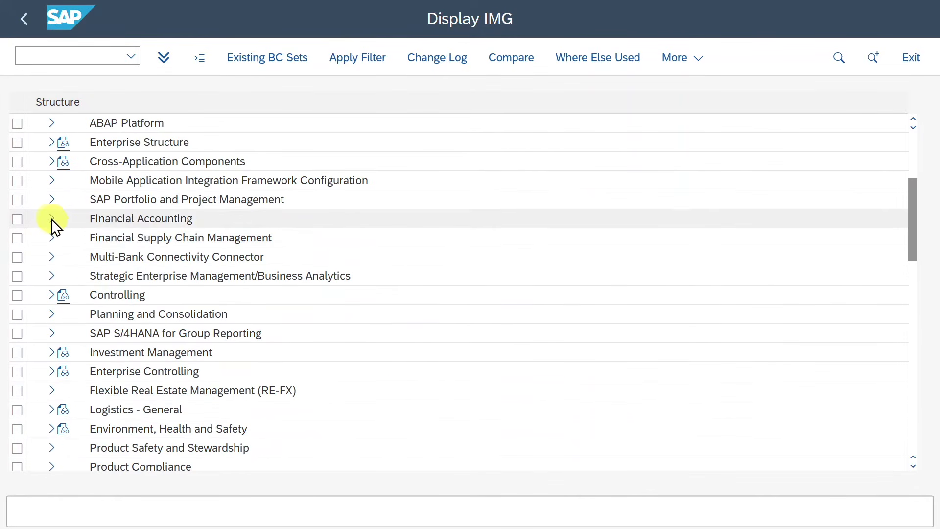
left_click(52, 219)
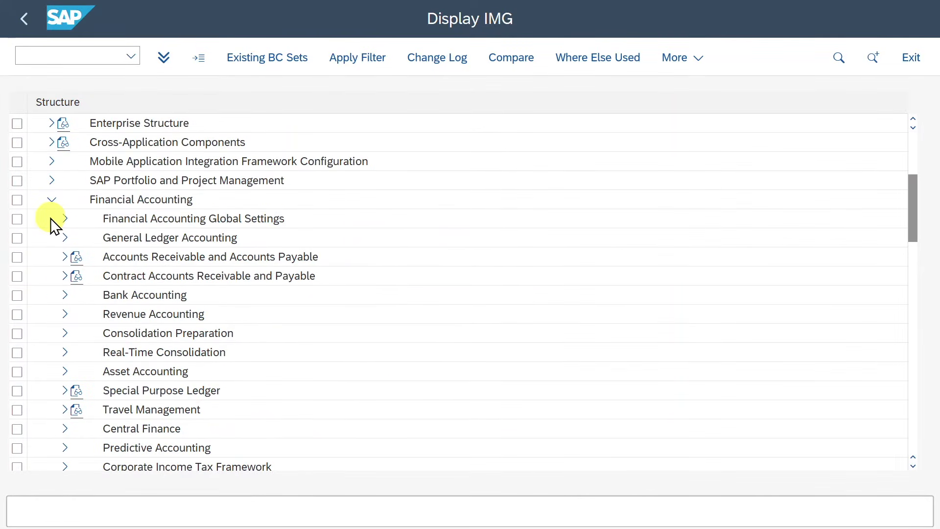
left_click(64, 258)
Under Business Transactions, expand Postings with Alternative Reconciliation Account and open Define Alternative Reconciliation Account for Vendors
scroll(79, 276, "down", 1)
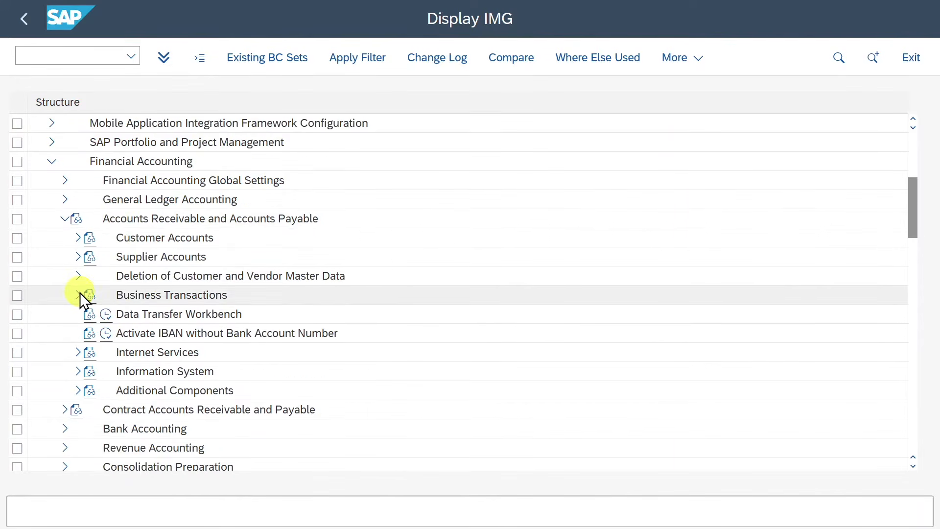
left_click(81, 293)
scroll(92, 201, "up", 1)
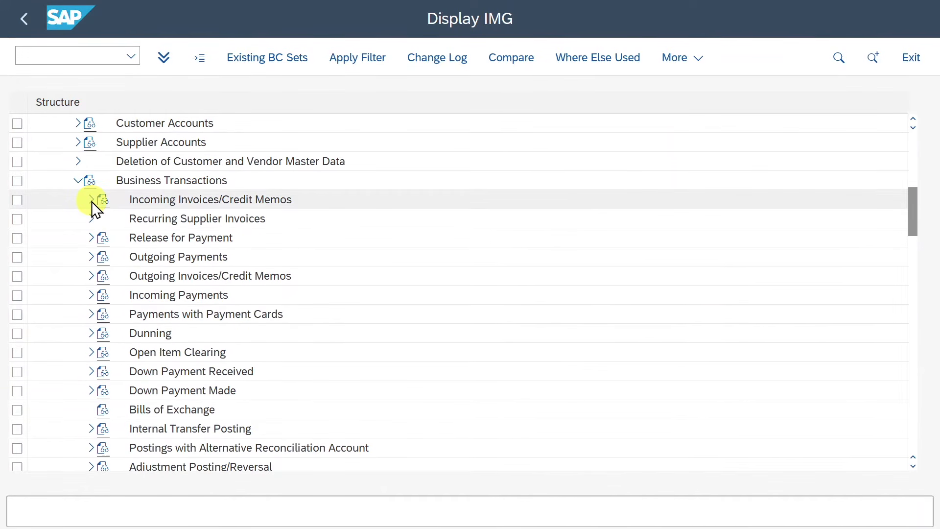
scroll(85, 286, "down", 3)
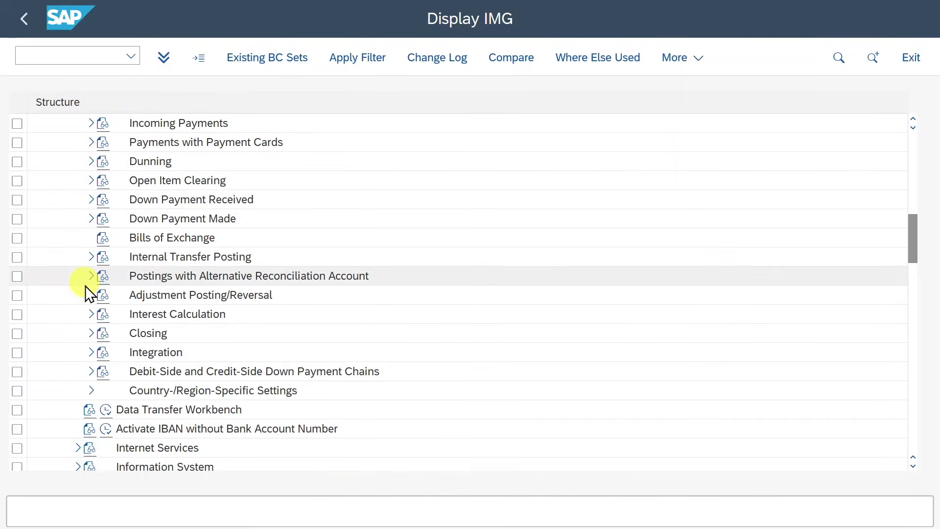
left_click(91, 276)
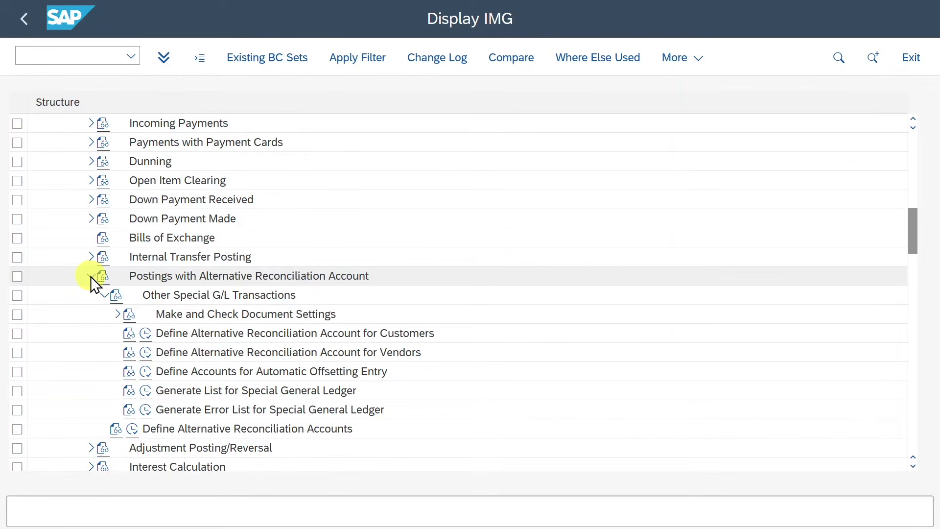
left_click(149, 351)
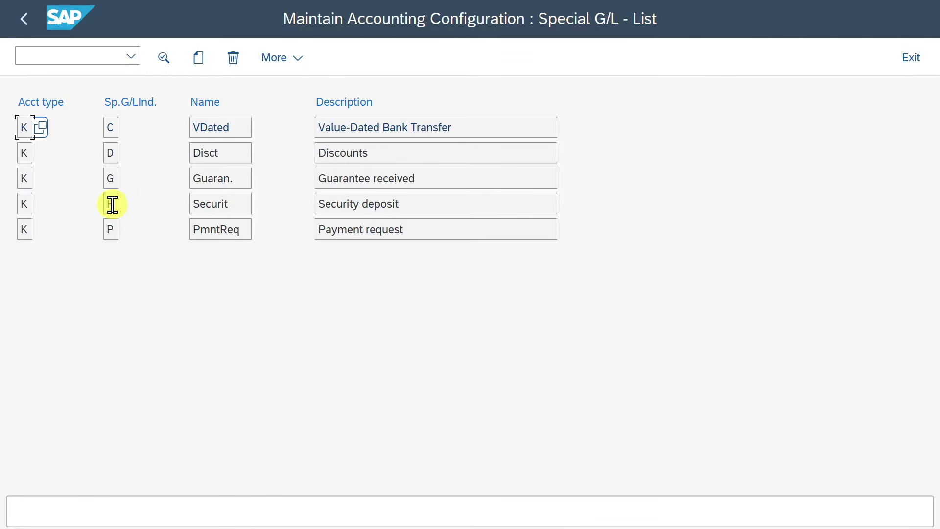
Open the account assignment of vendor special G/L indicator H (Security deposit) for chart of accounts YCOA
double_click(113, 204)
type("YCOA")
left_click_drag(380, 411, 342, 411)
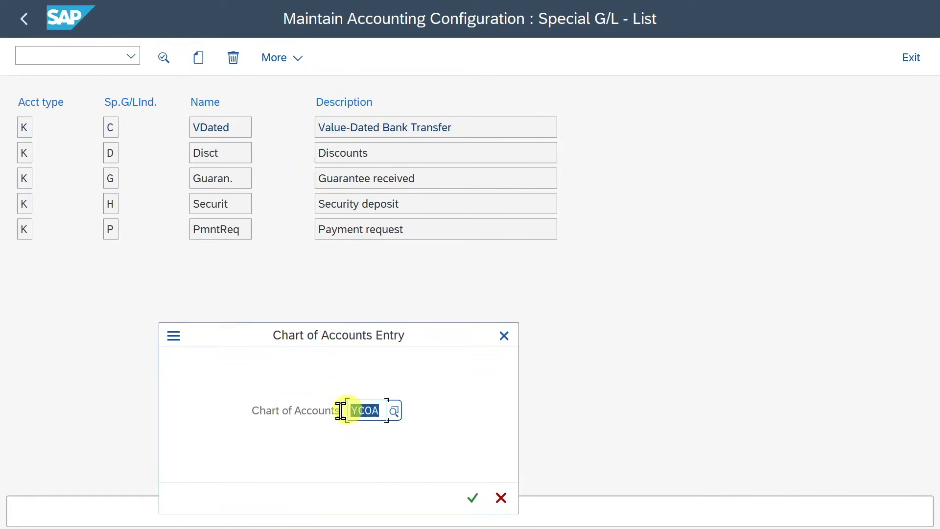
left_click(367, 410)
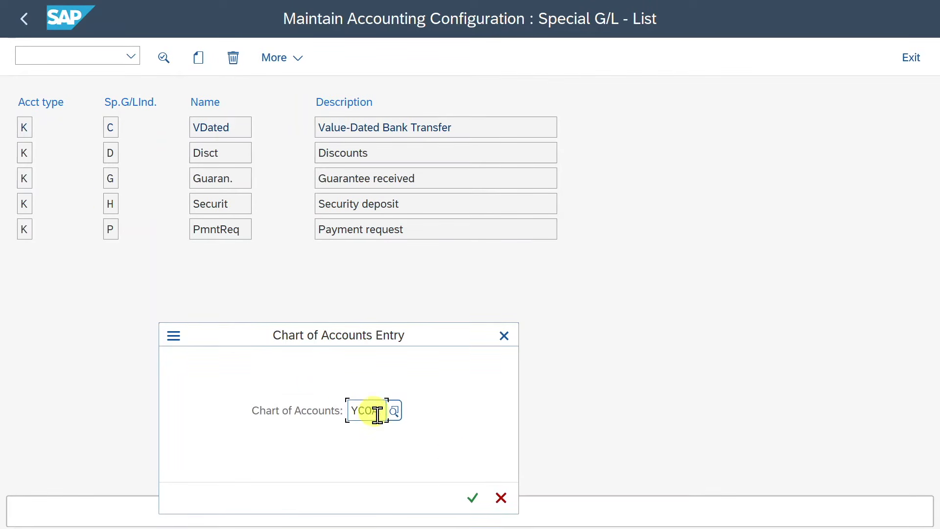
left_click(468, 495)
Examine the reconciliation account and the special G/L account assigned to the security deposit indicator
left_click(62, 227)
left_click_drag(62, 225, 18, 223)
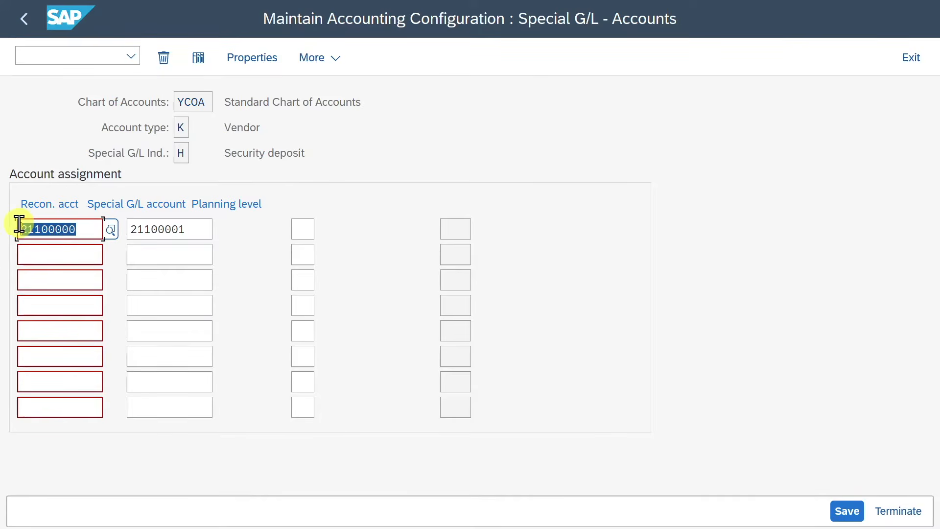
left_click(91, 225)
left_click_drag(189, 228, 120, 228)
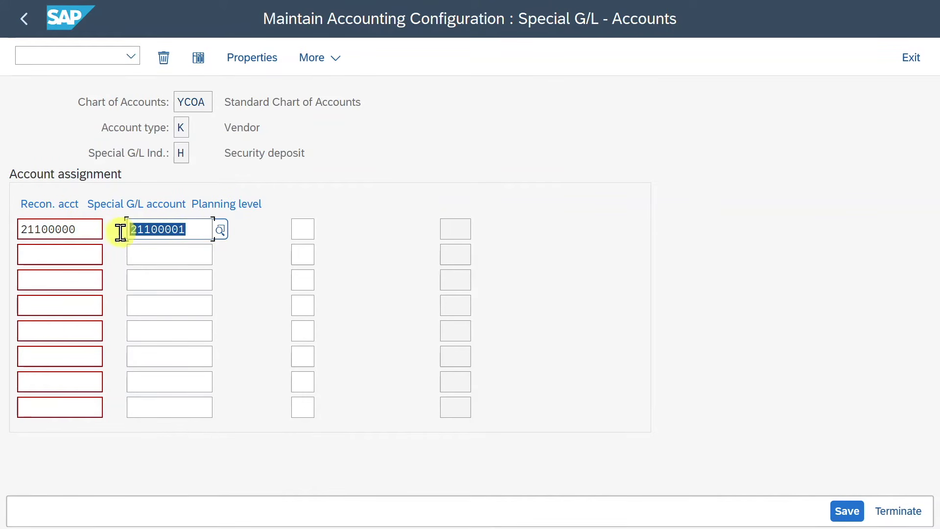
left_click(197, 228)
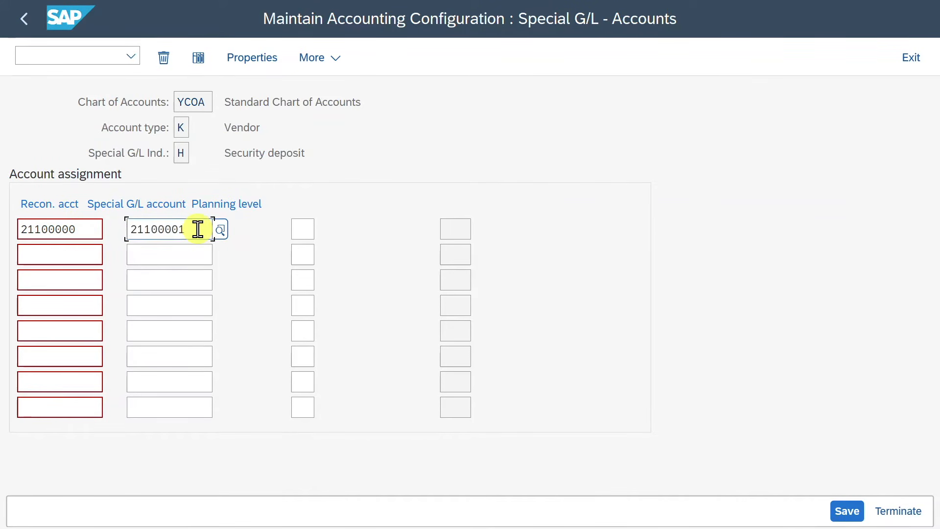
left_click_drag(198, 229, 126, 228)
left_click(193, 229)
Open transaction FS00 for editing G/L accounts centrally in a new session
left_click(76, 57)
type("/")
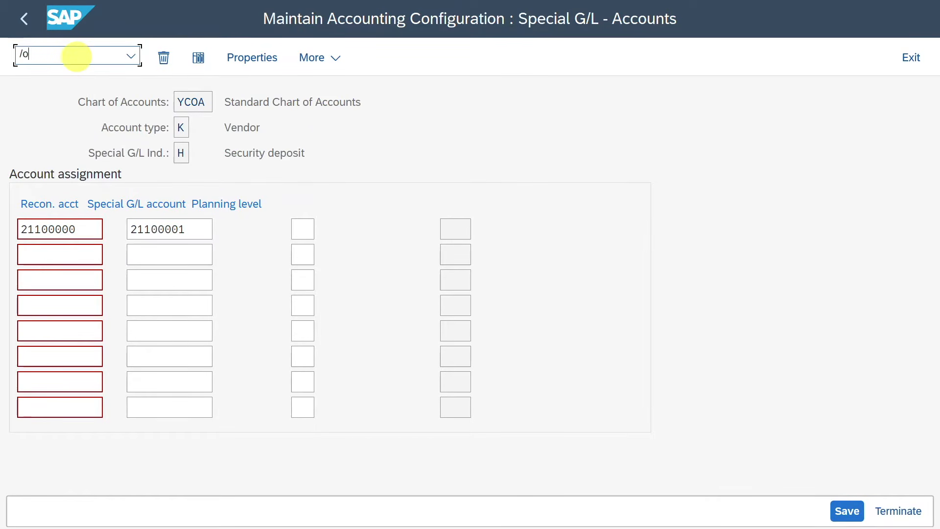
type("ofs00")
key("Return")
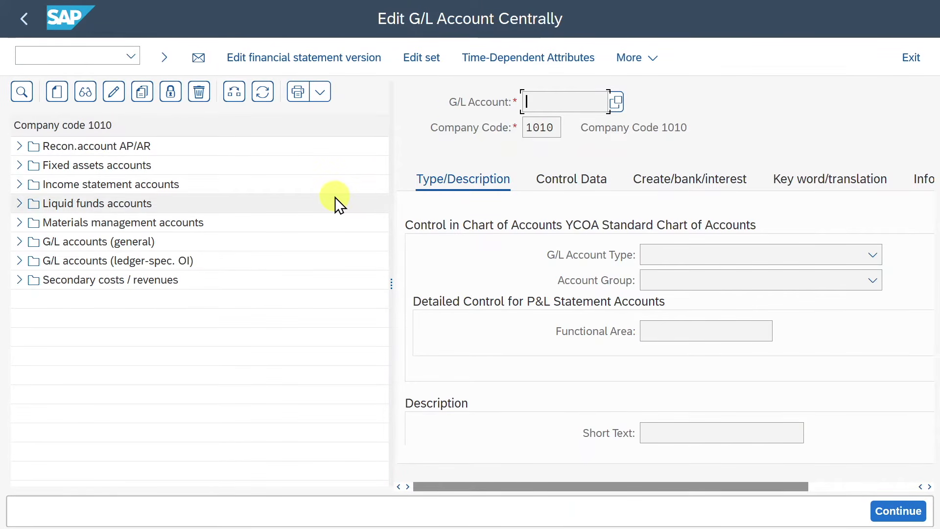
Return from the G/L account editor to the vendor security deposit assignment and review its special G/L account and indicator
left_click(922, 3)
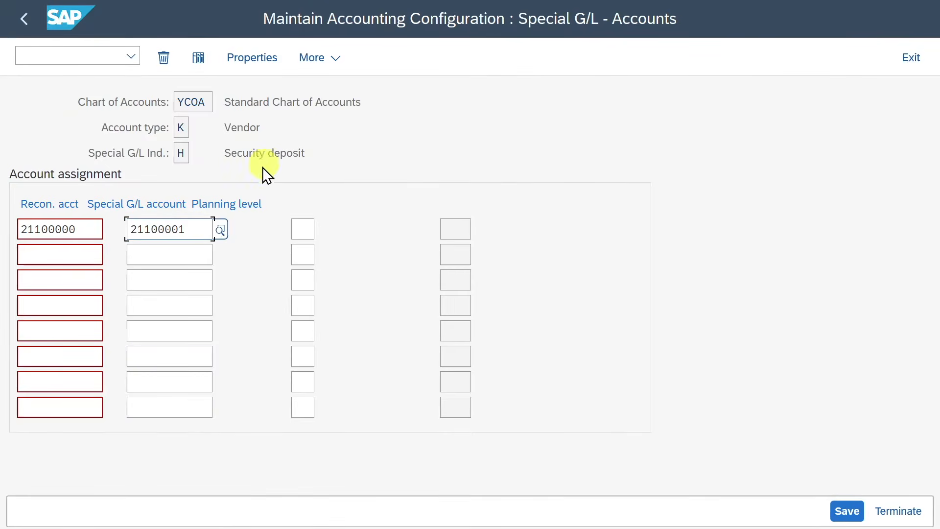
left_click_drag(203, 229, 128, 229)
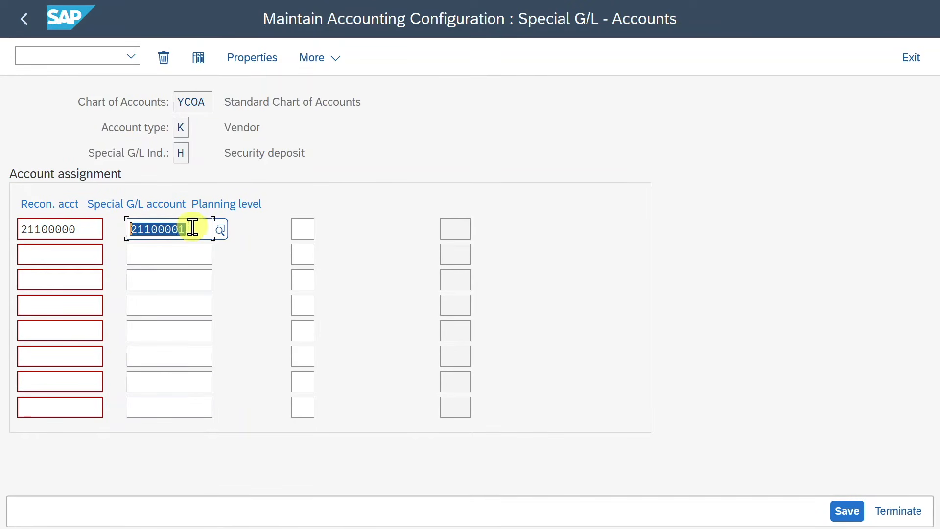
left_click(183, 153)
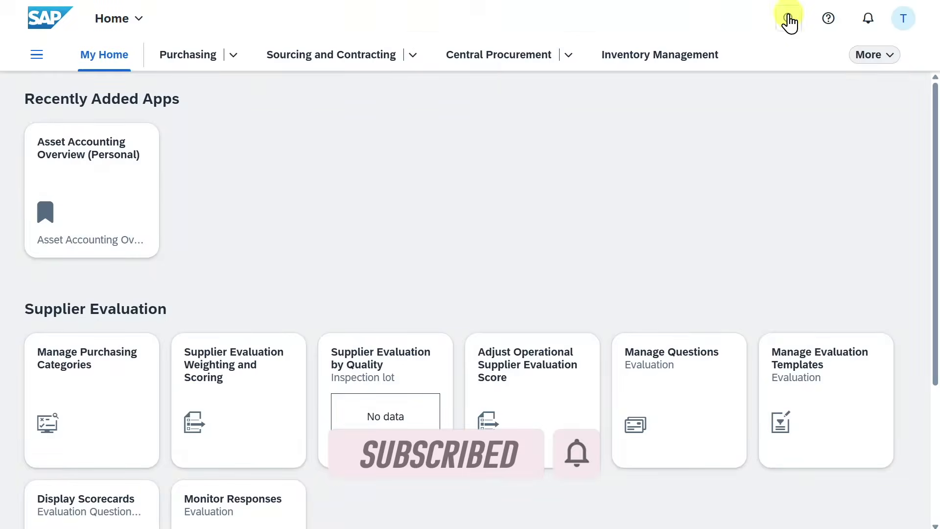
Search the launchpad for me21n and open the Create Purchase Order - Advanced app
left_click(785, 18)
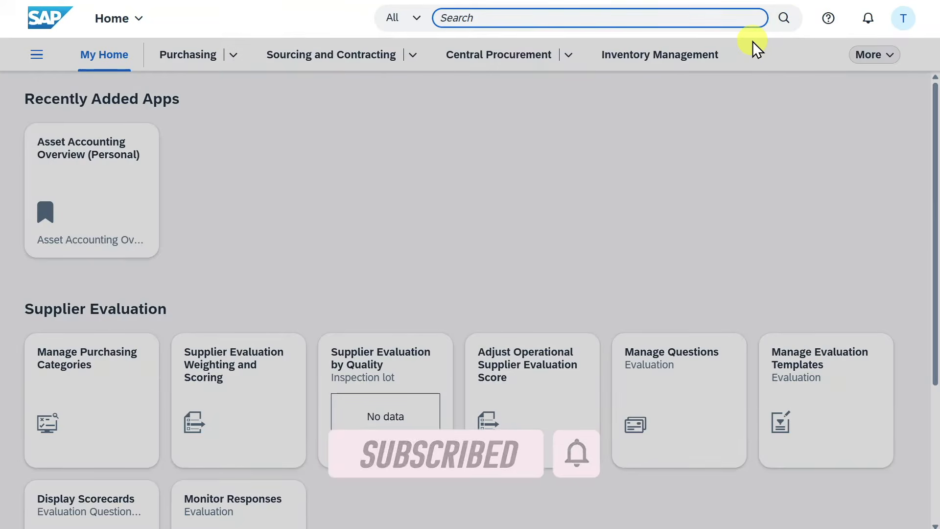
type("me21n")
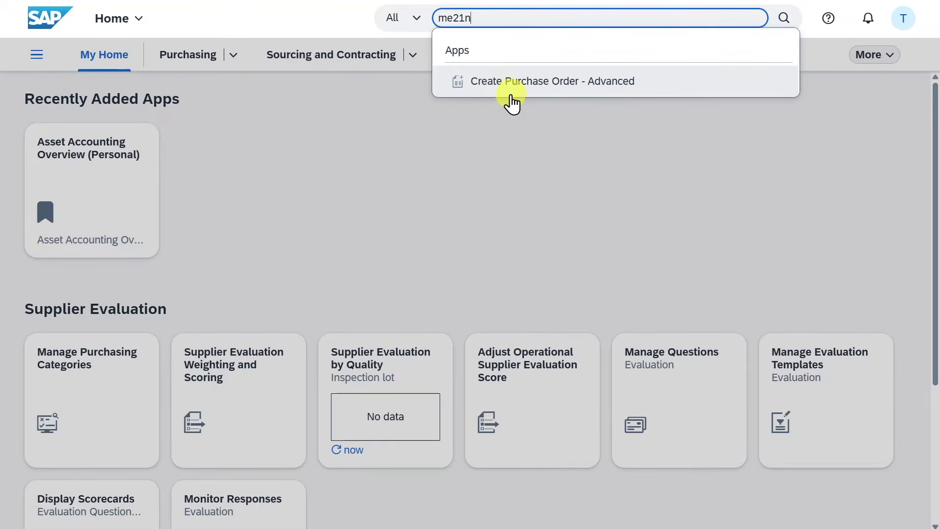
left_click(513, 83)
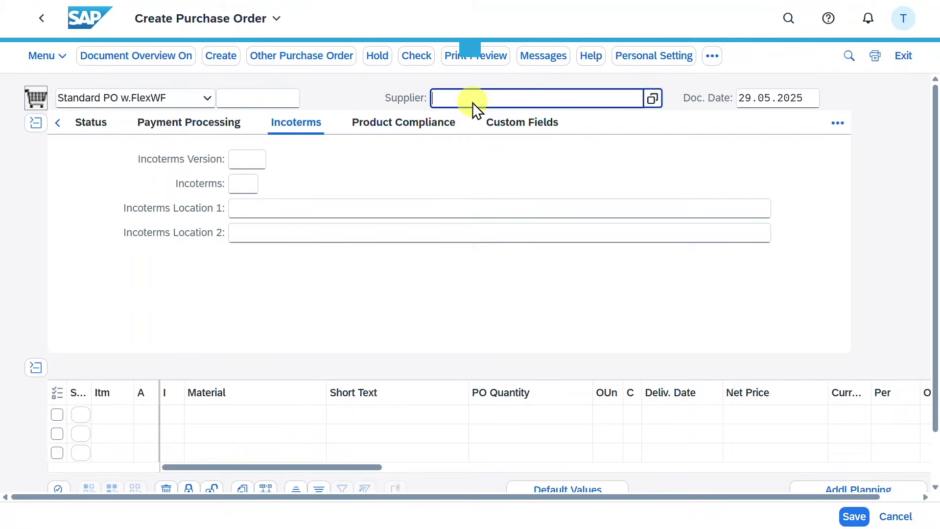
Enter the retention test vendor as supplier, with purchasing organization 1010 and purchasing group 001
type("0001000056")
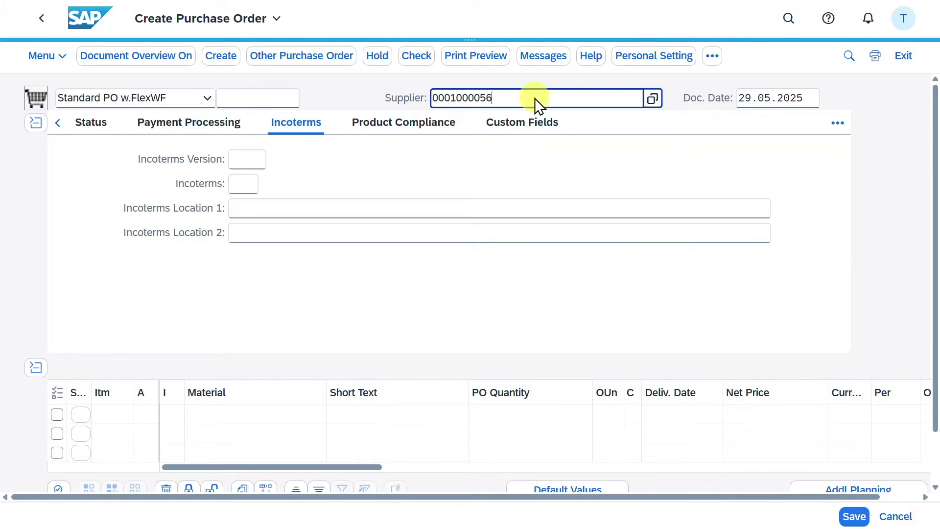
key("Return")
type("1010")
key("Tab")
type("001")
key("Return")
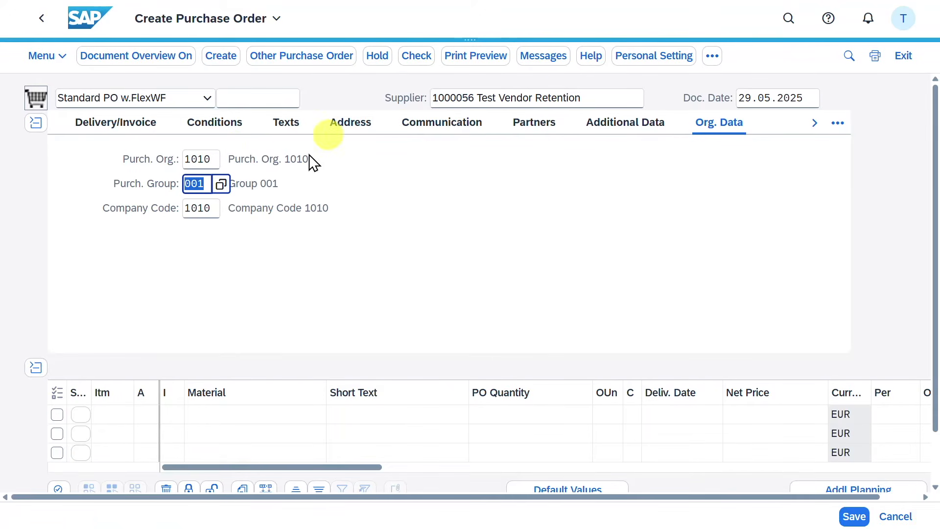
Fill the first order item with account assignment K, short text "Construction (Asset)", quantity 1 and order unit AU
left_click(147, 414)
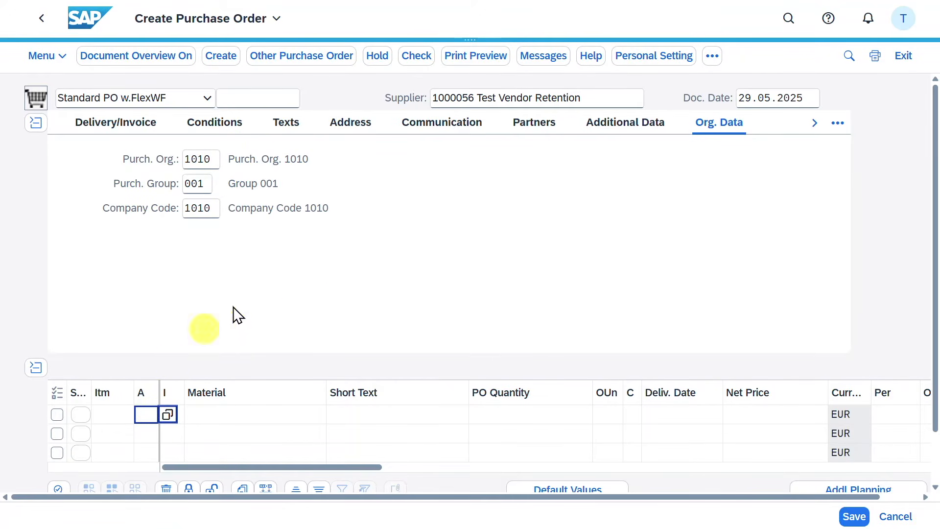
key("Tab")
left_click(419, 414)
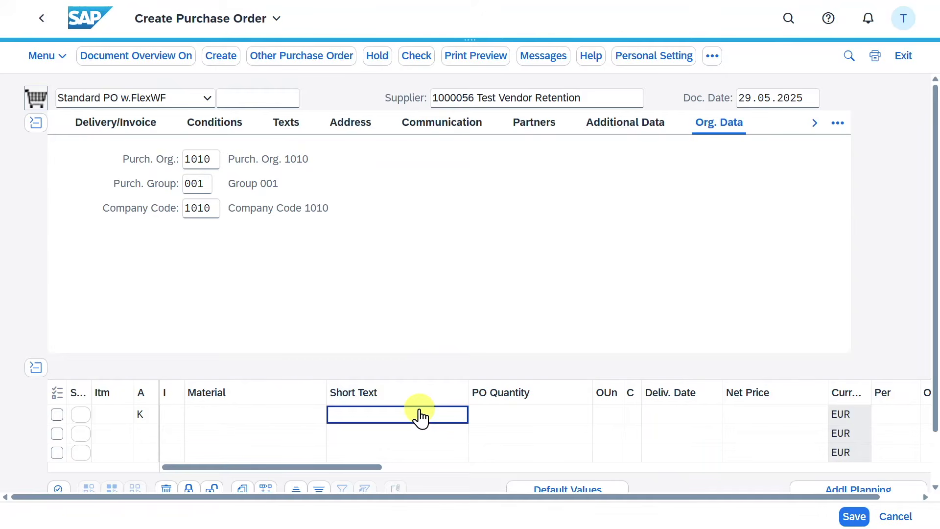
type("Construct")
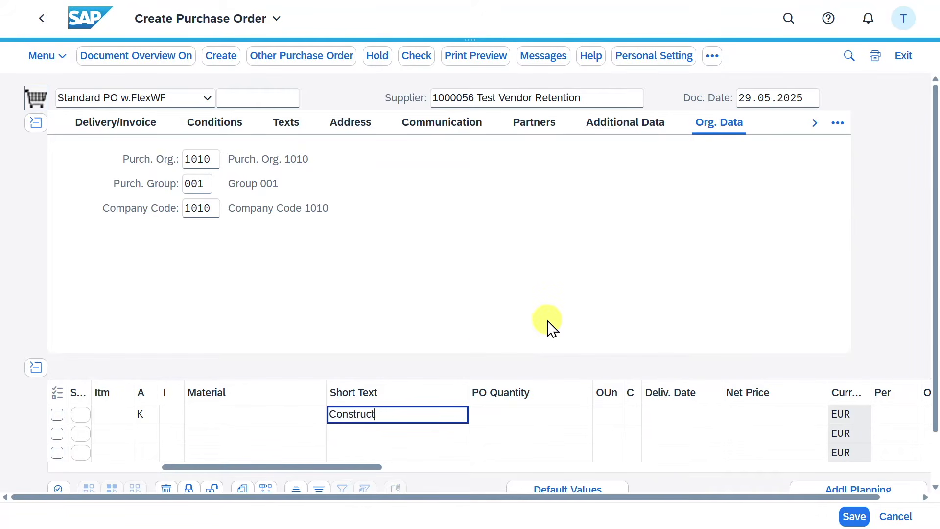
type("ion (Asset)")
key("Tab")
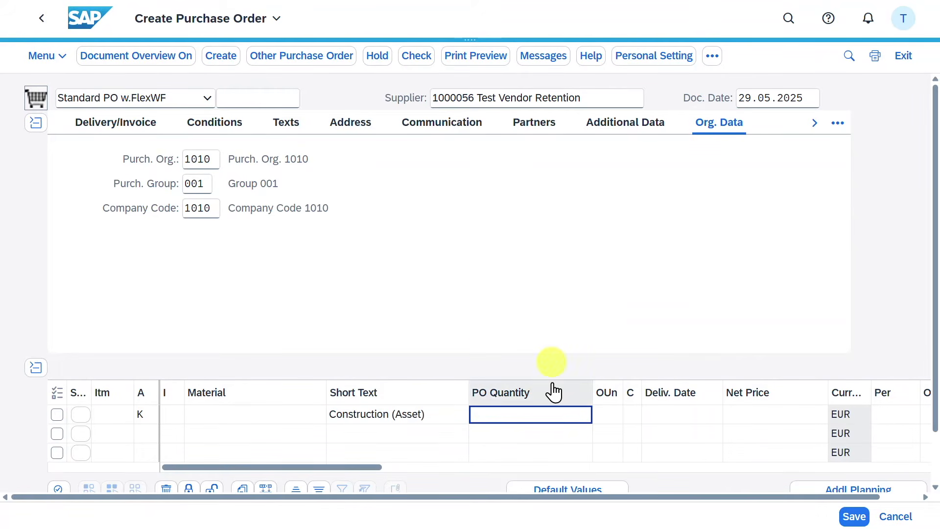
type("1")
key("Tab")
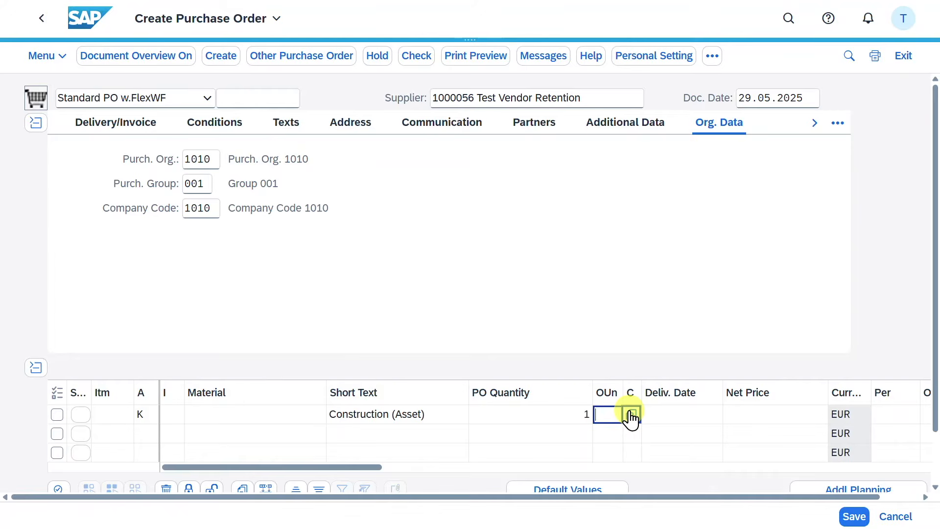
type("AU")
Give the construction item a net price of 10000 EUR, plant 1010 and material group L002
left_click_drag(373, 468, 427, 468)
left_click(621, 414)
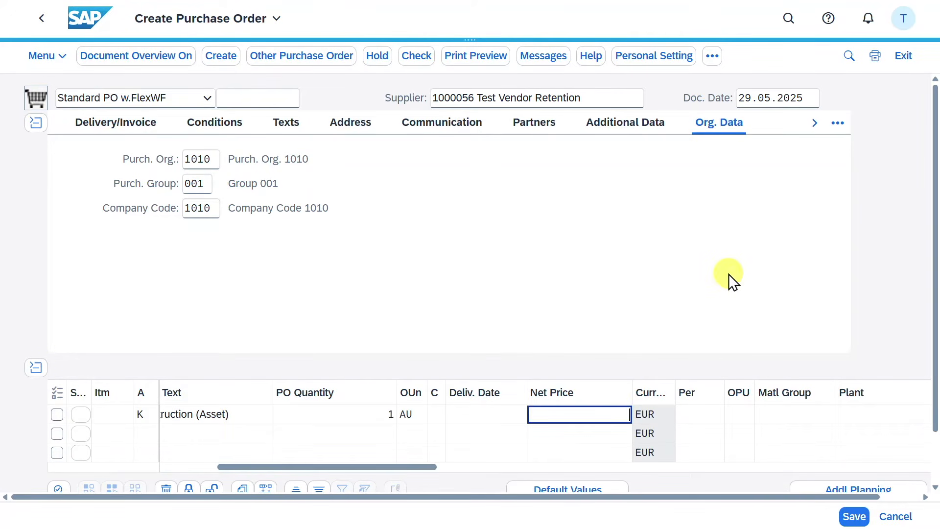
type("10000")
left_click_drag(428, 471, 496, 474)
left_click(674, 418)
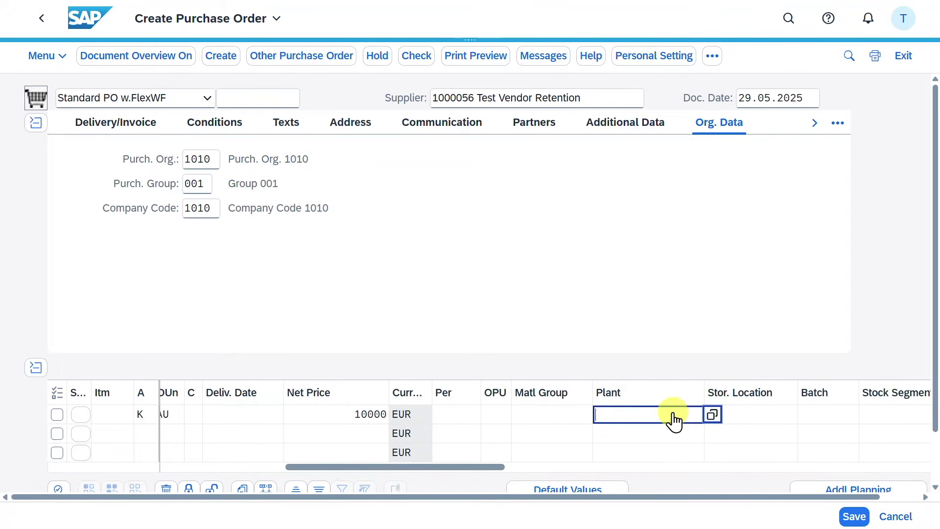
type("1010")
left_click(580, 416)
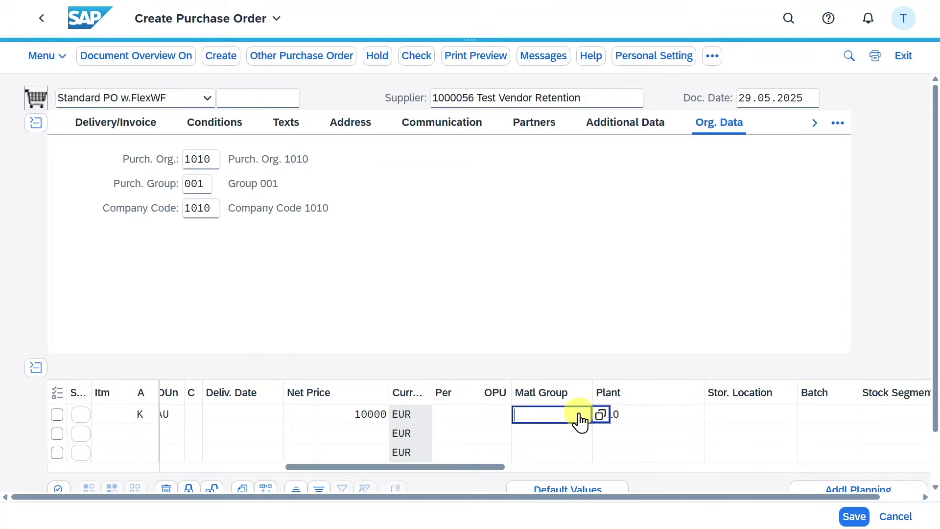
type("L002")
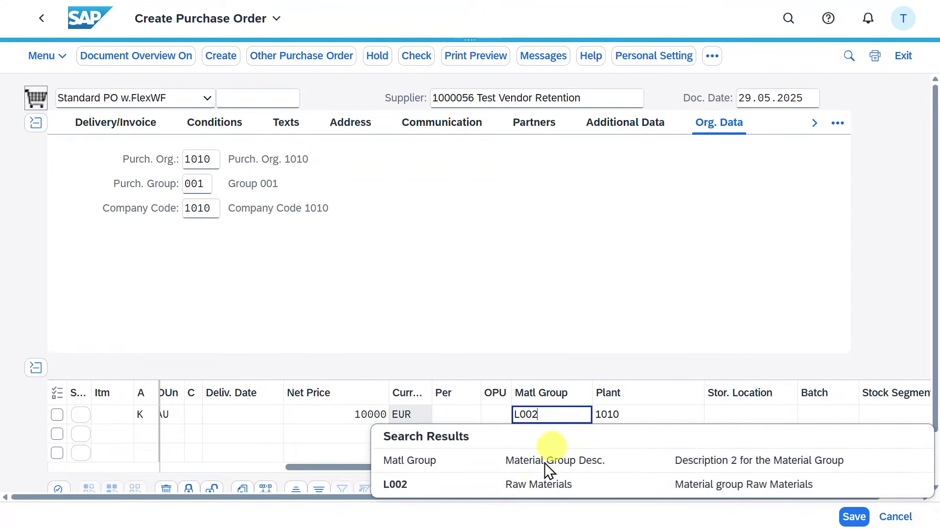
left_click(530, 485)
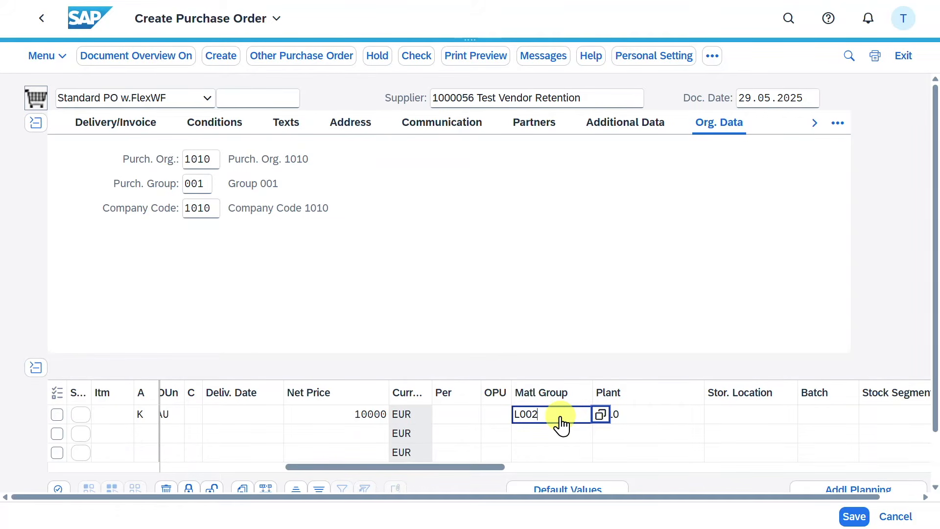
key("Return")
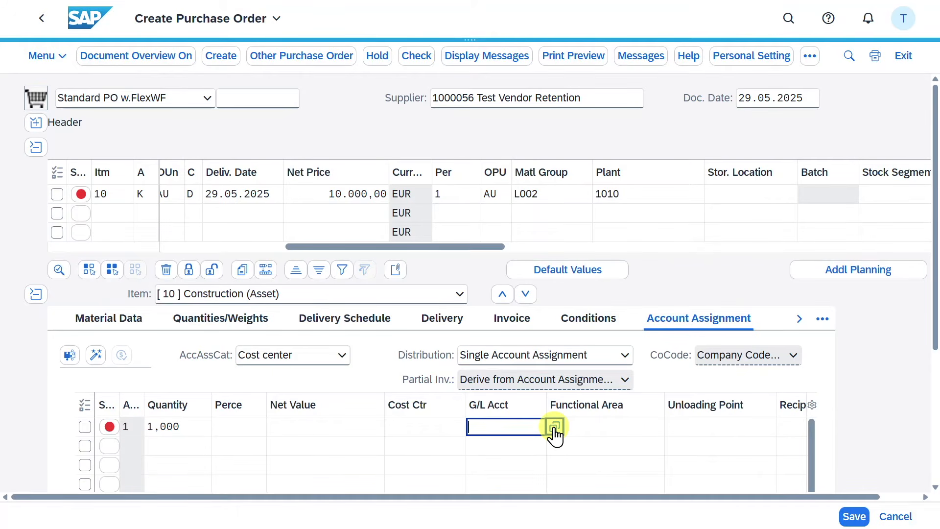
Assign the construction item to G/L account 63010300 and cost center 10101902
type("63010300")
left_click(503, 442)
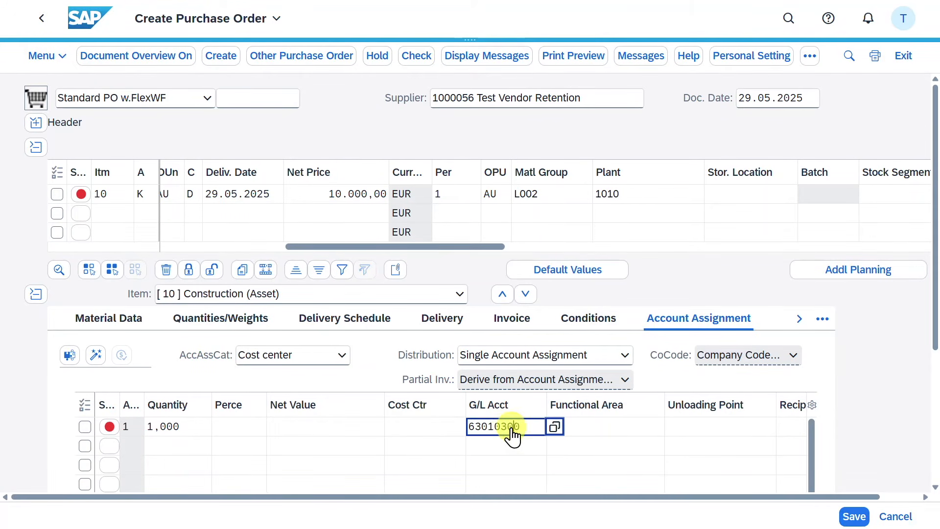
left_click(464, 431)
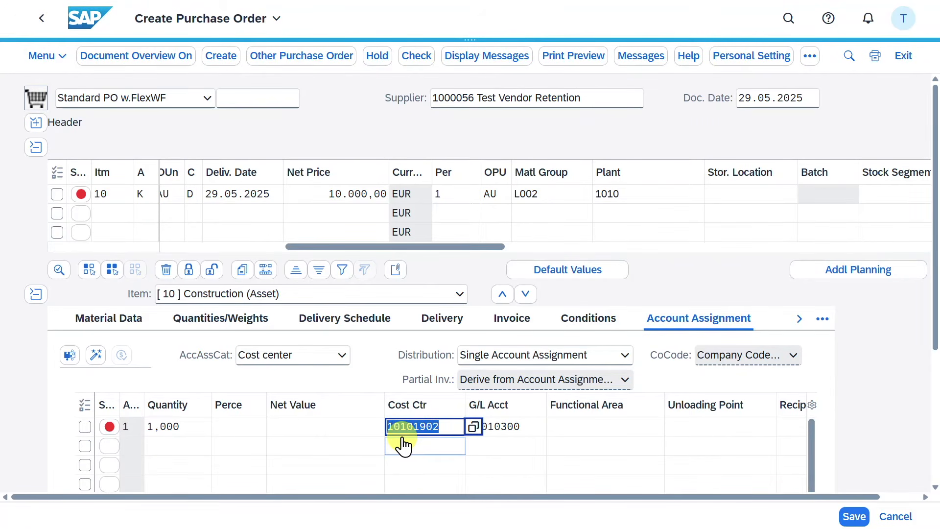
key("Return")
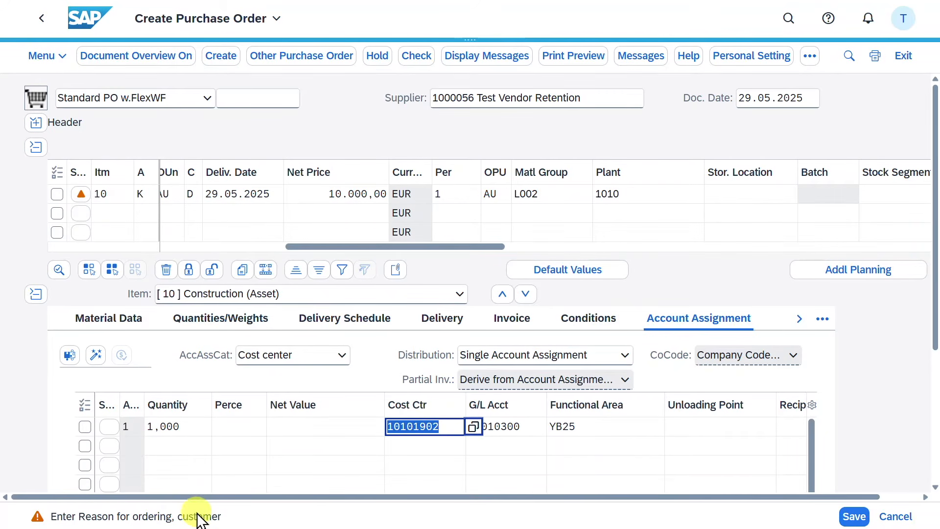
In the order header's payment processing data, set retention to Applicable (Header Level) at 10%
left_click(36, 123)
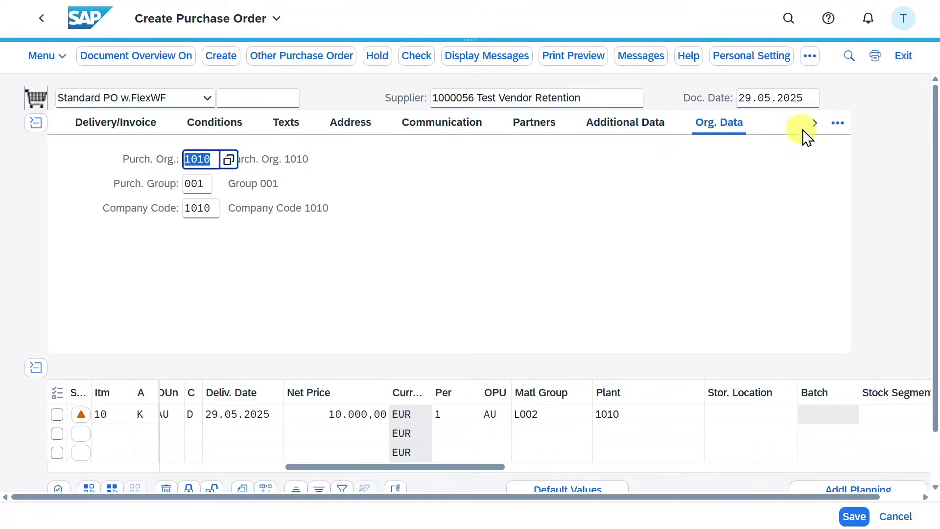
left_click(815, 123)
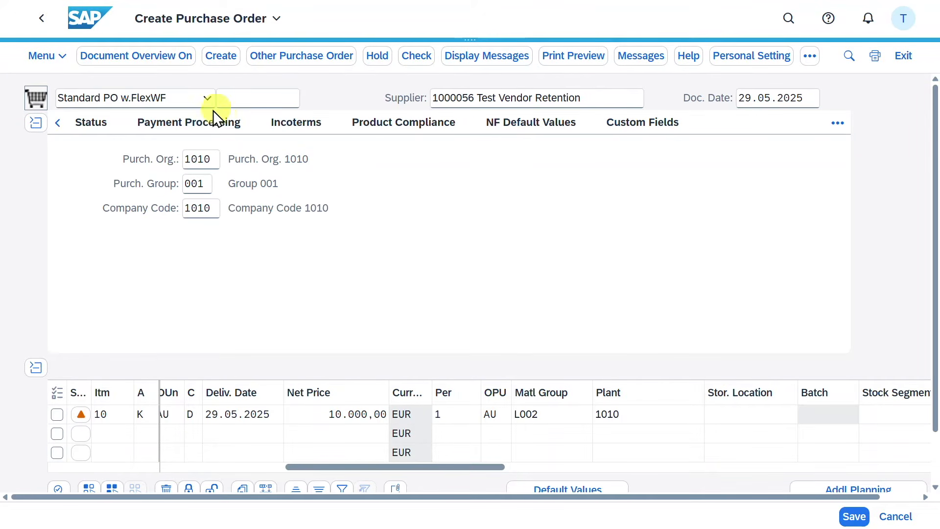
left_click(206, 128)
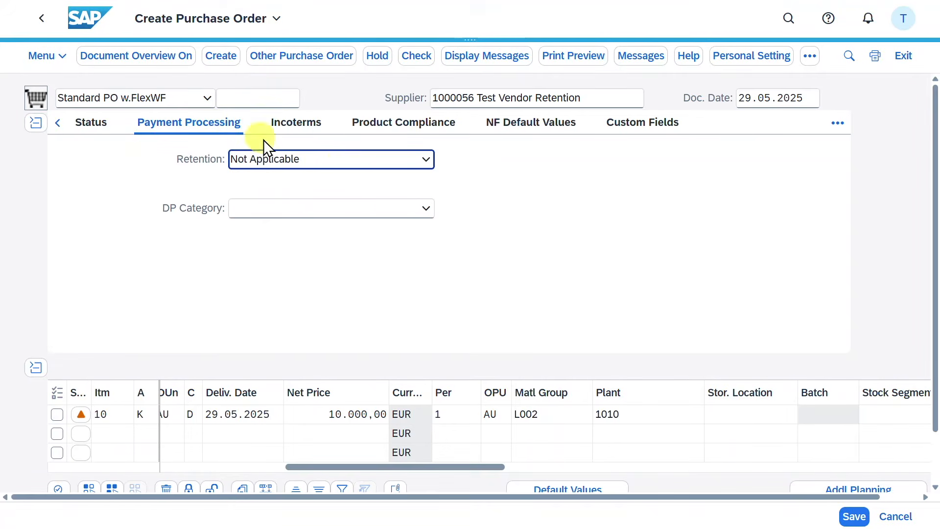
left_click(424, 160)
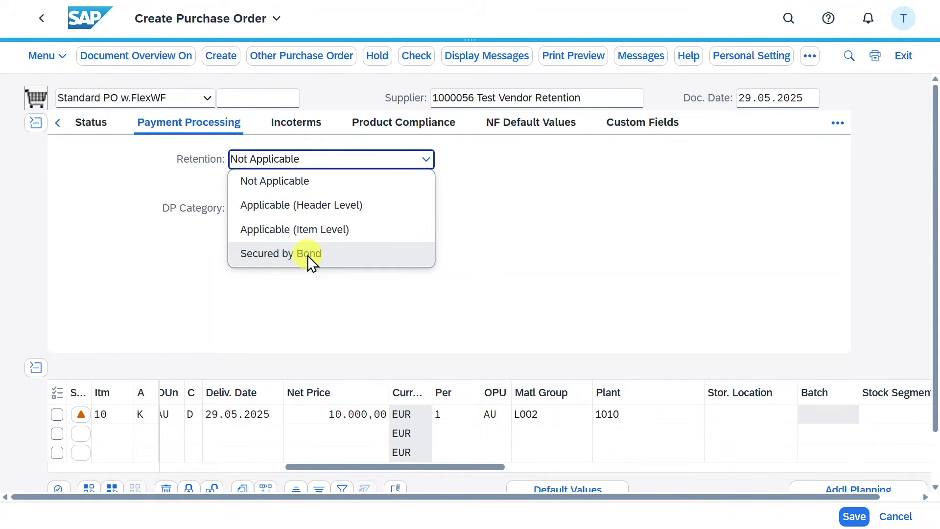
left_click(315, 207)
left_click(617, 160)
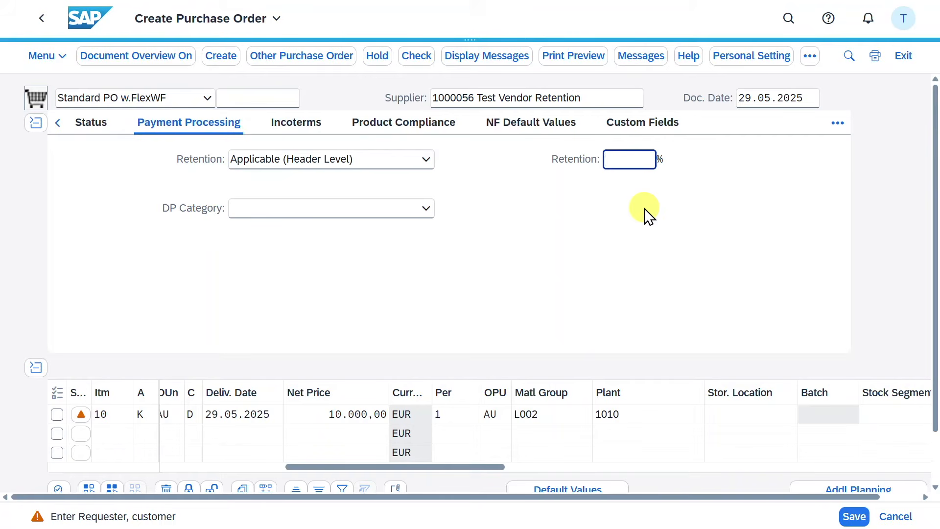
type("10")
key("Return")
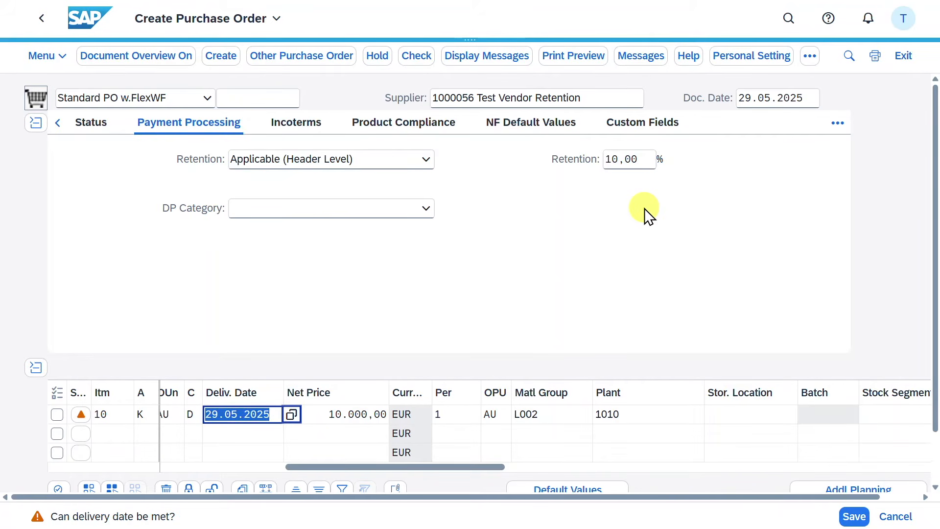
key("Return")
key("Return")
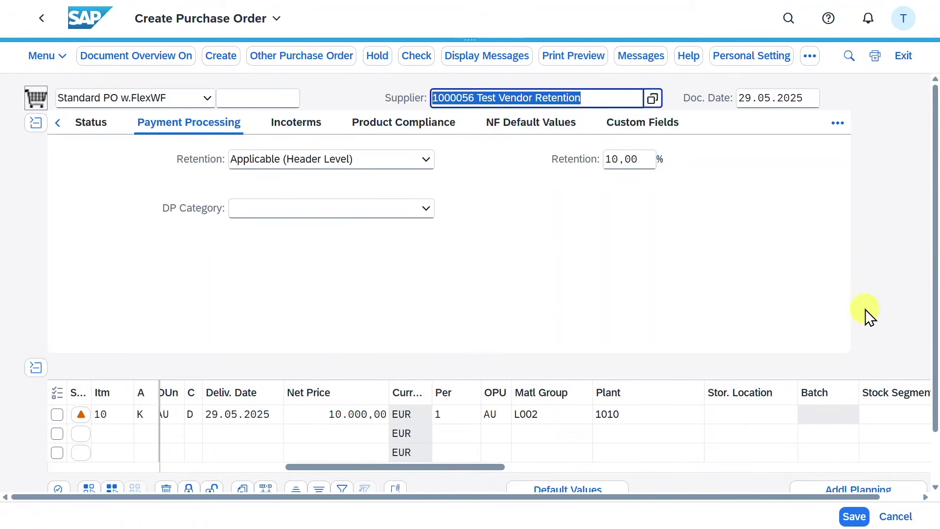
Clear the Goods Receipt indicator in the construction item's delivery data and save the purchase order
scroll(901, 286, "down", 2)
left_click(35, 479)
left_click(449, 259)
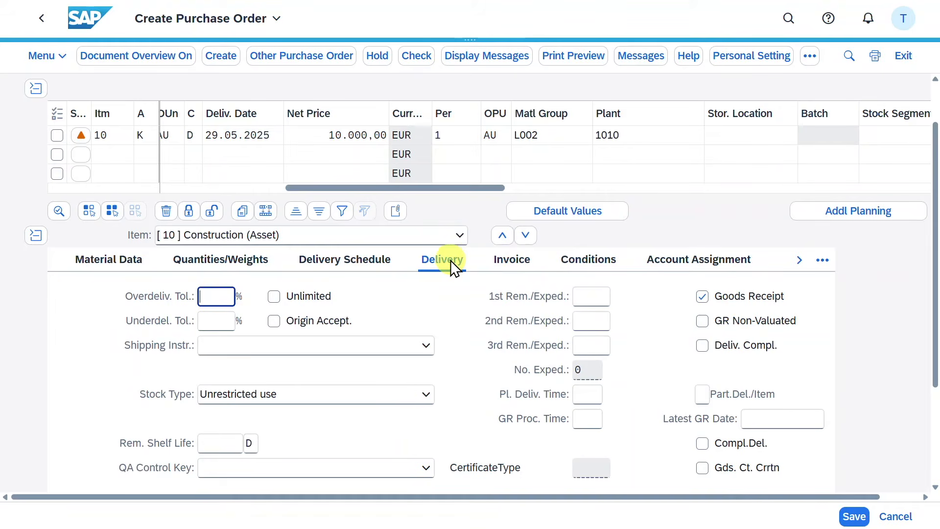
left_click(702, 296)
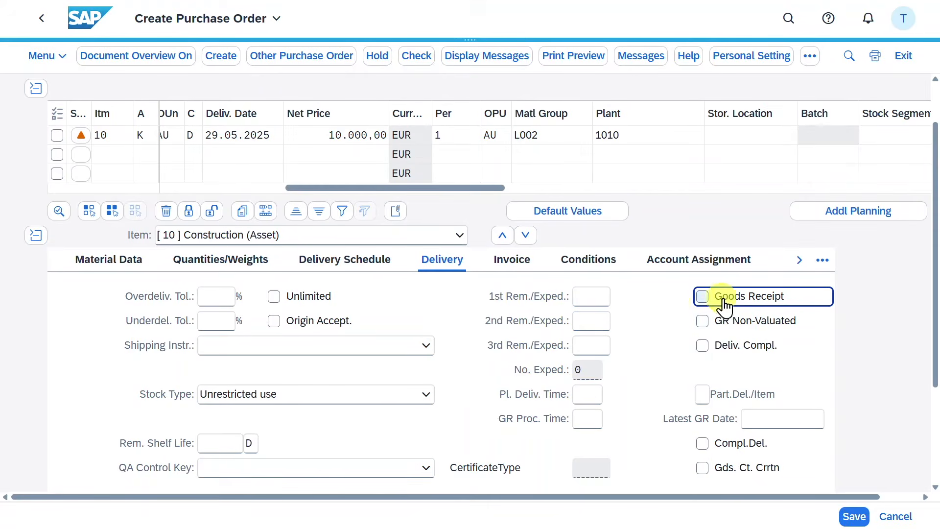
left_click(854, 517)
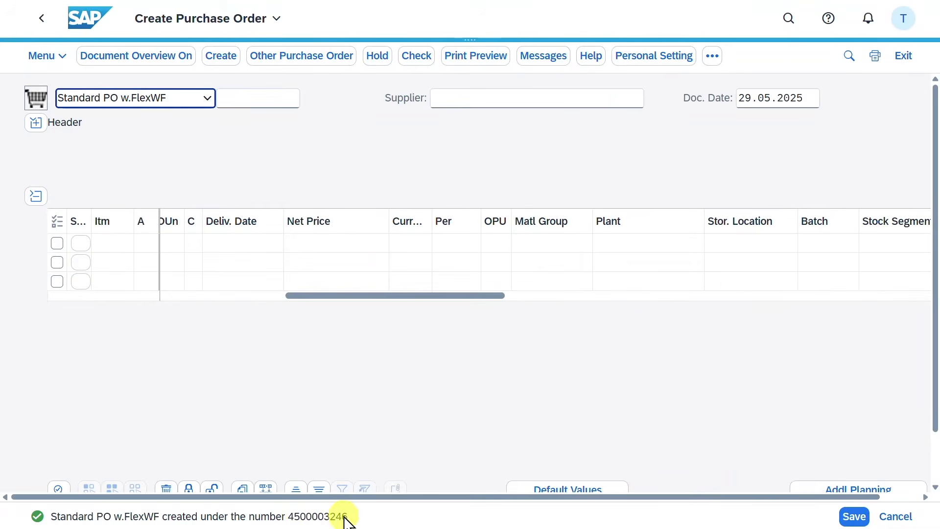
Copy the new purchase order's number and open the Create Supplier Invoice app
left_click_drag(348, 517, 286, 517)
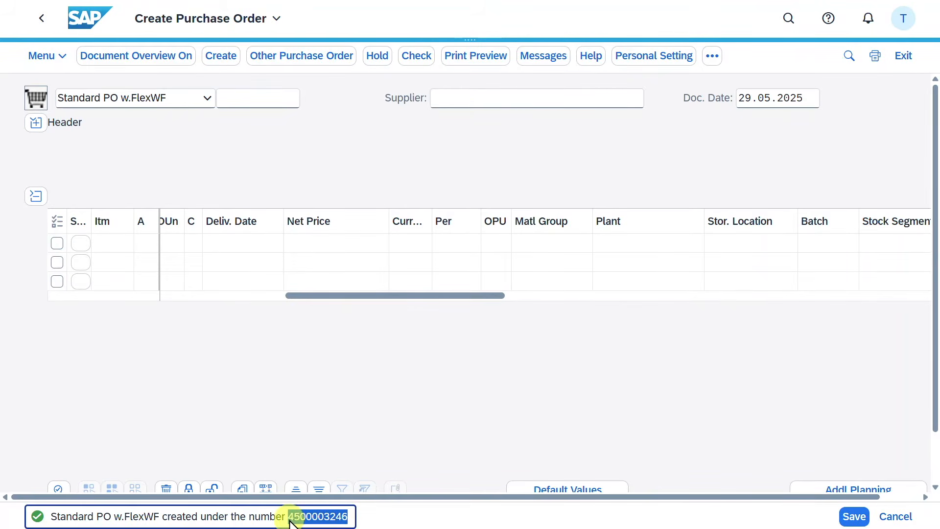
left_click(788, 19)
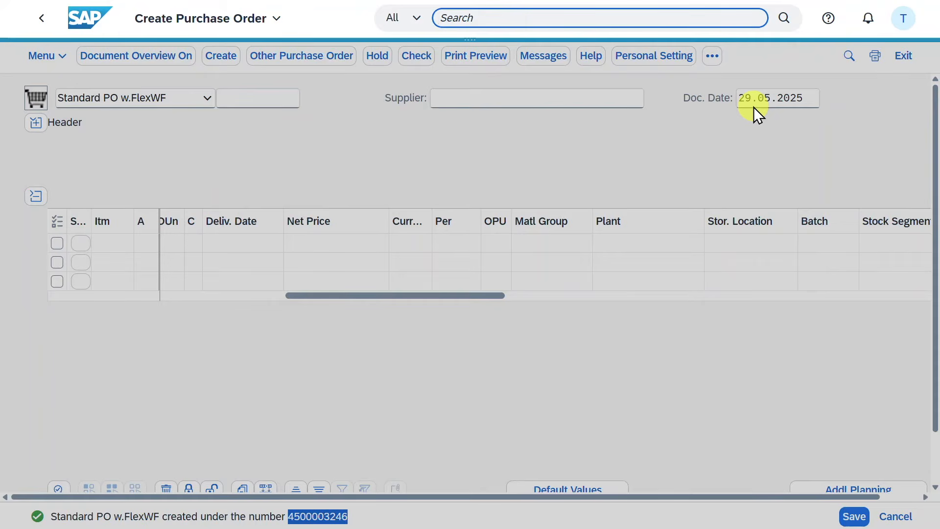
type("create suppli")
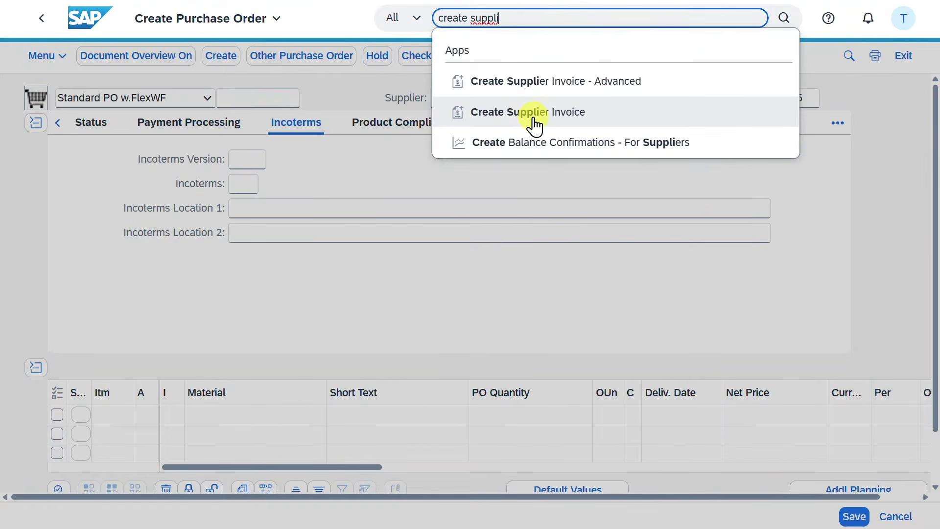
left_click(520, 113)
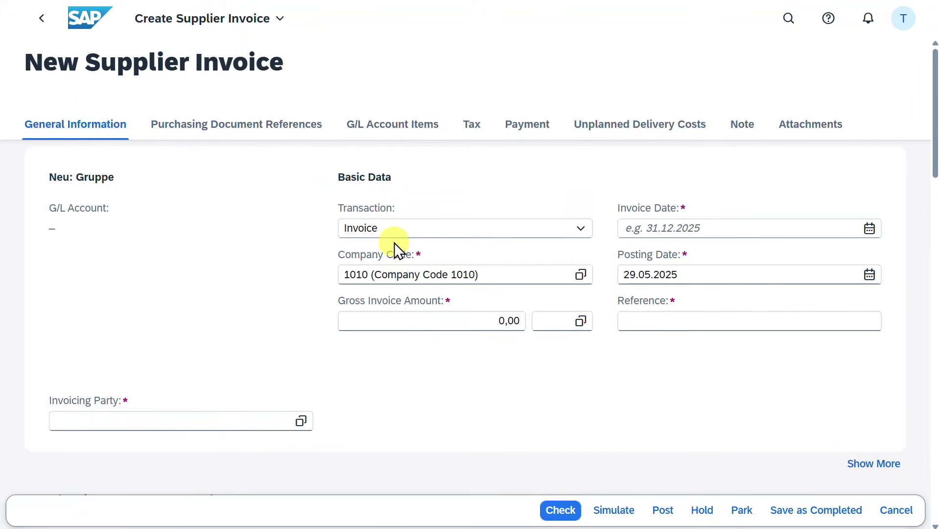
left_click(785, 20)
type("miro")
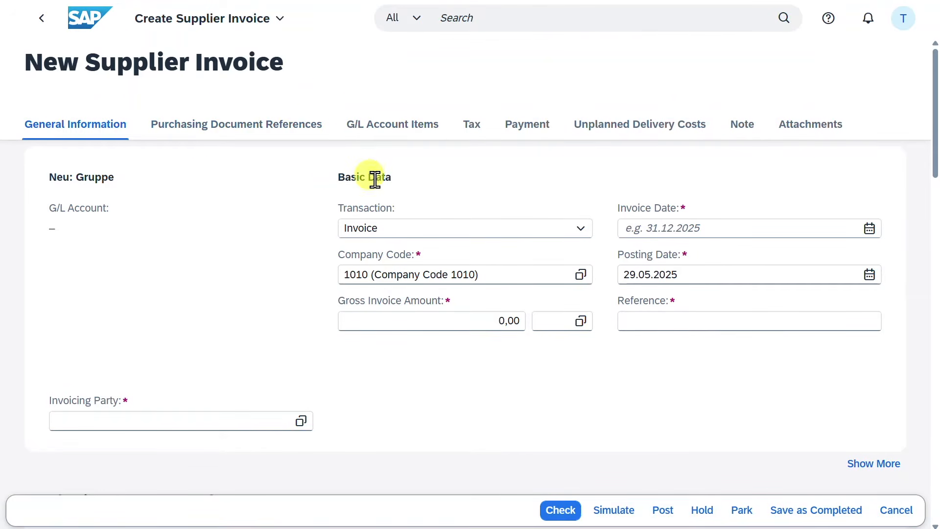
Set the invoice date to 29.05.2025 and the reference to Test Retention in the invoice's basic data
left_click(661, 228)
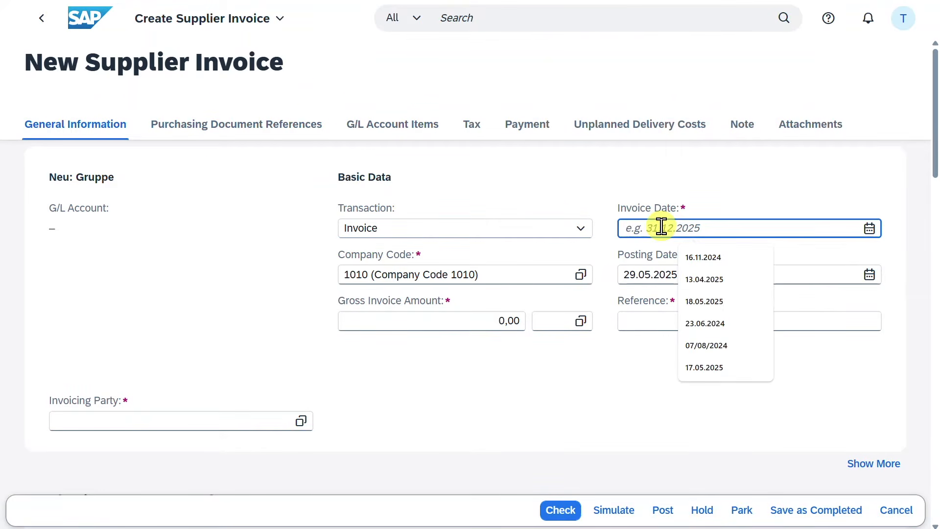
type("29.05.2025")
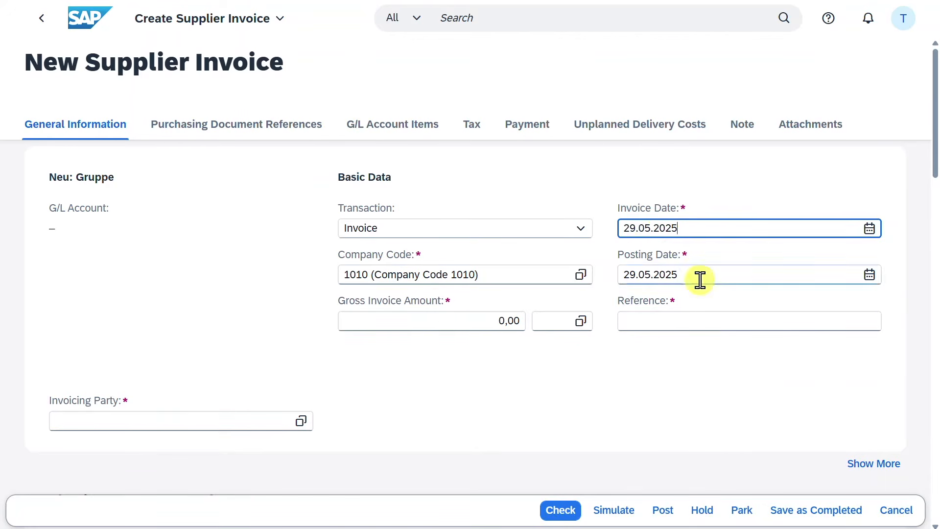
key("Tab")
left_click(659, 320)
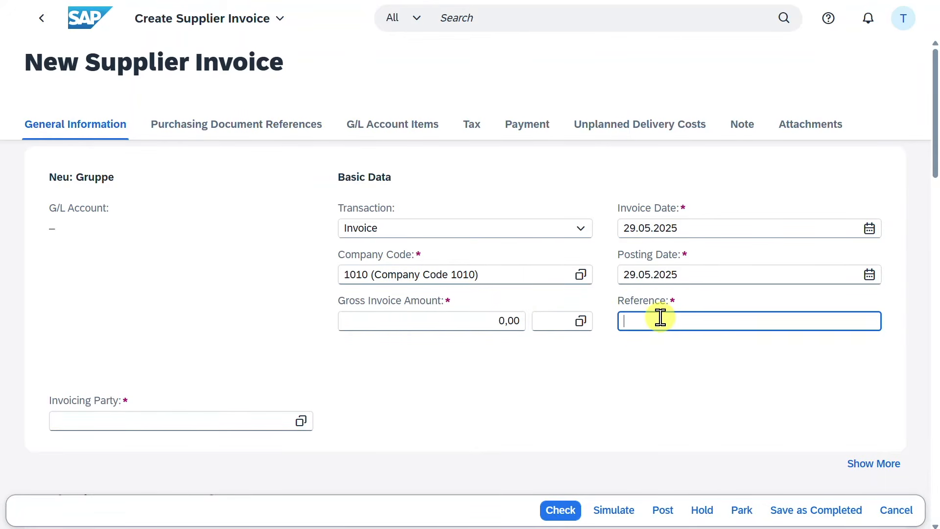
type("Test Retention")
Set the gross invoice amount to 11.900 EUR and choose Test Vendor Retention as the invoicing party
left_click(520, 320)
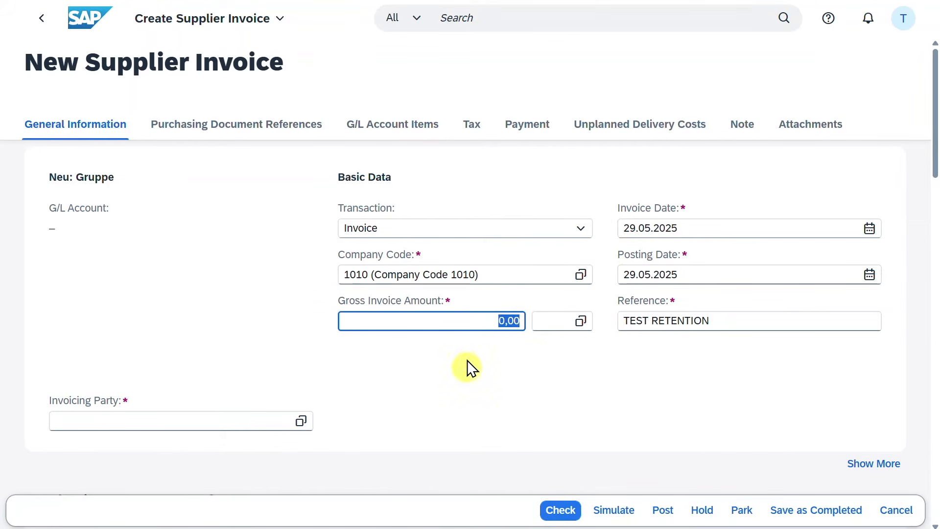
type("11.900")
left_click(230, 475)
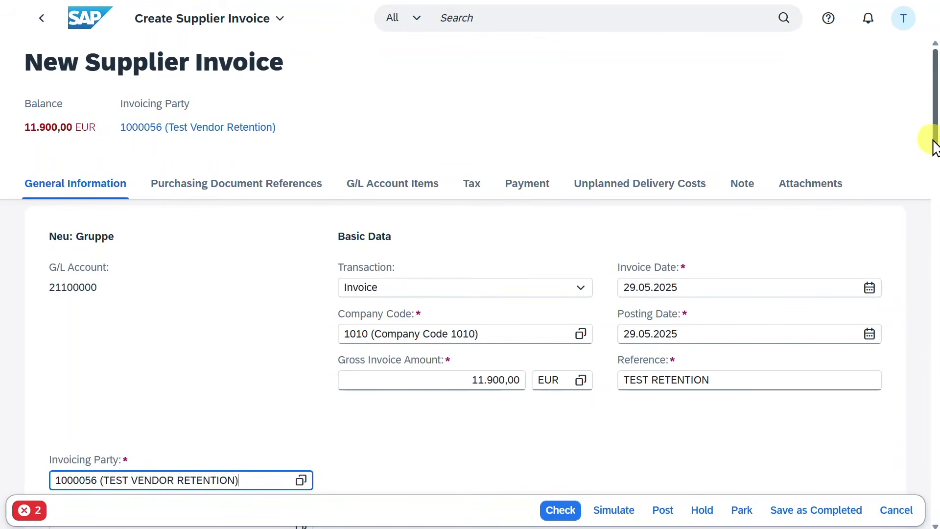
Reference the copied purchase order in the invoice and review the retention message and invoice item
left_click_drag(936, 144, 934, 235)
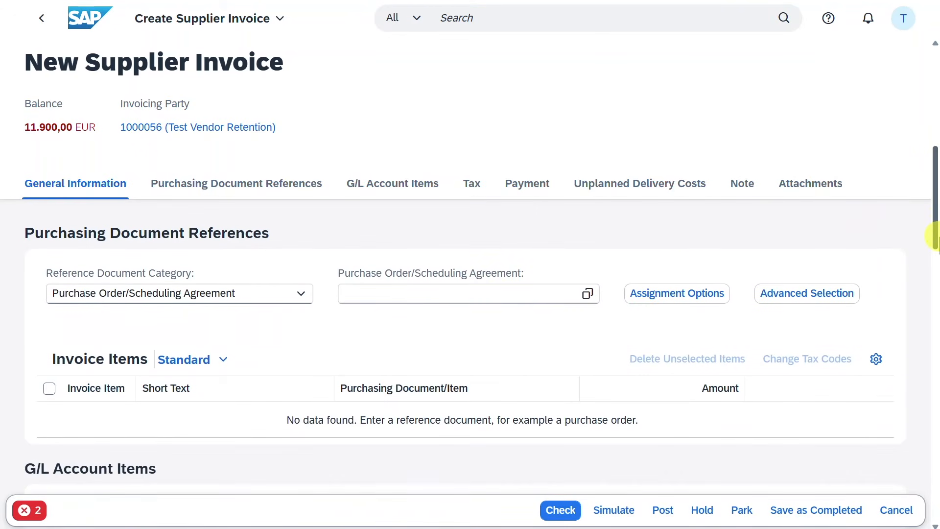
left_click(495, 294)
key("super+v")
key("Down")
key("Return")
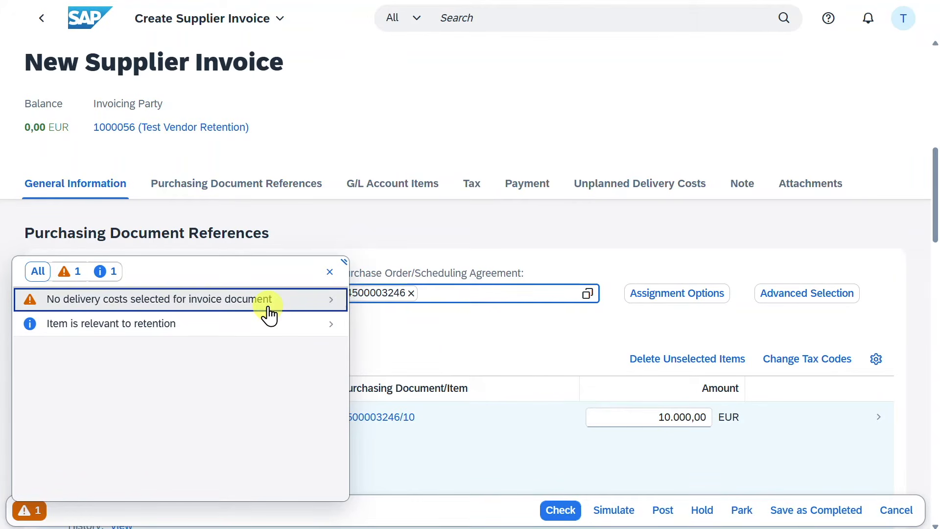
left_click(238, 326)
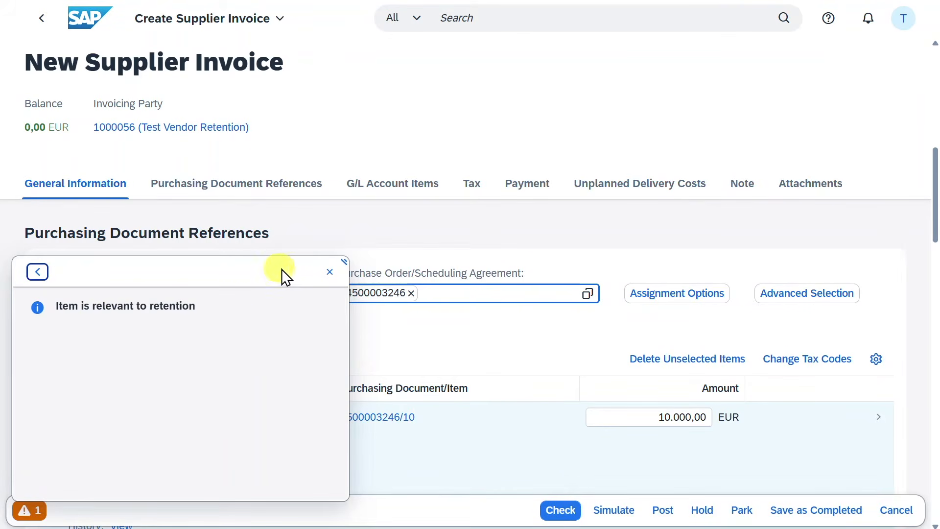
left_click(329, 272)
left_click_drag(935, 235, 936, 253)
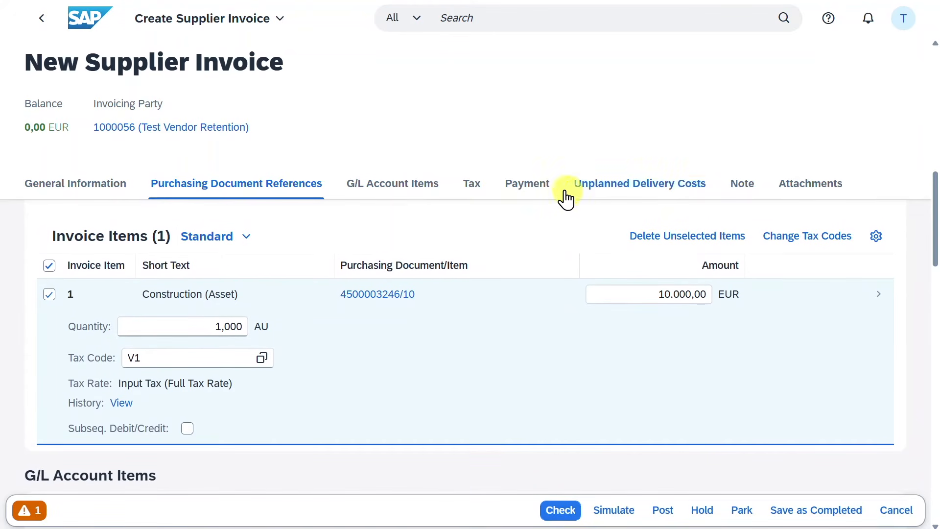
Change the invoice's payment terms to 0002 (14 Days 2%, 30 Net)
left_click(542, 191)
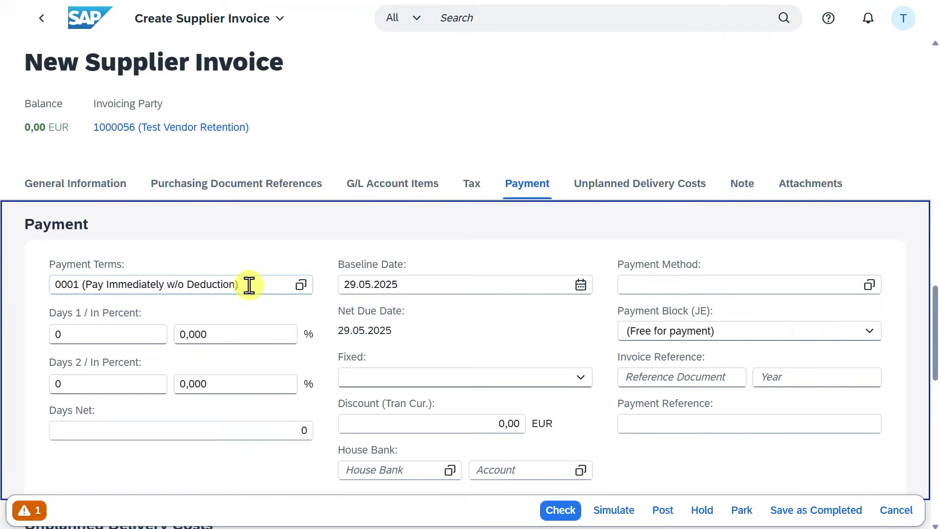
left_click_drag(249, 285, 248, 286)
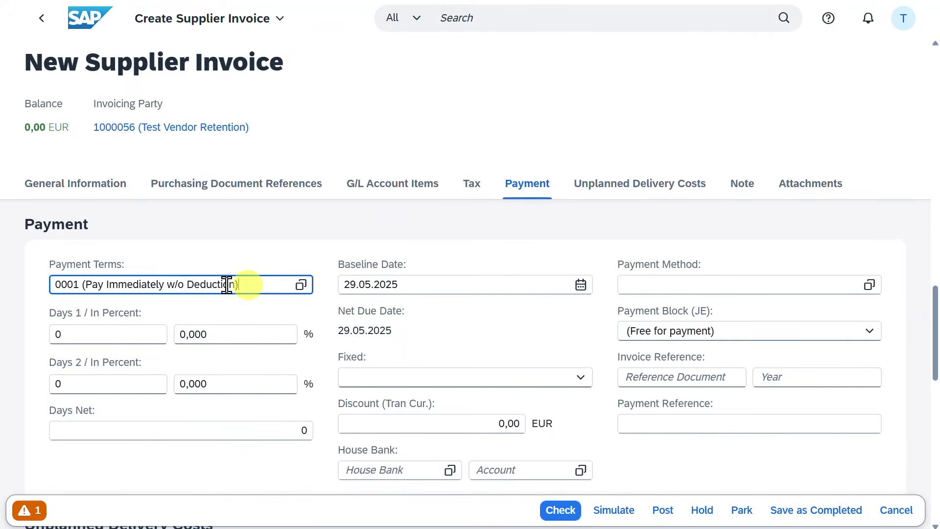
left_click_drag(248, 285, 67, 285)
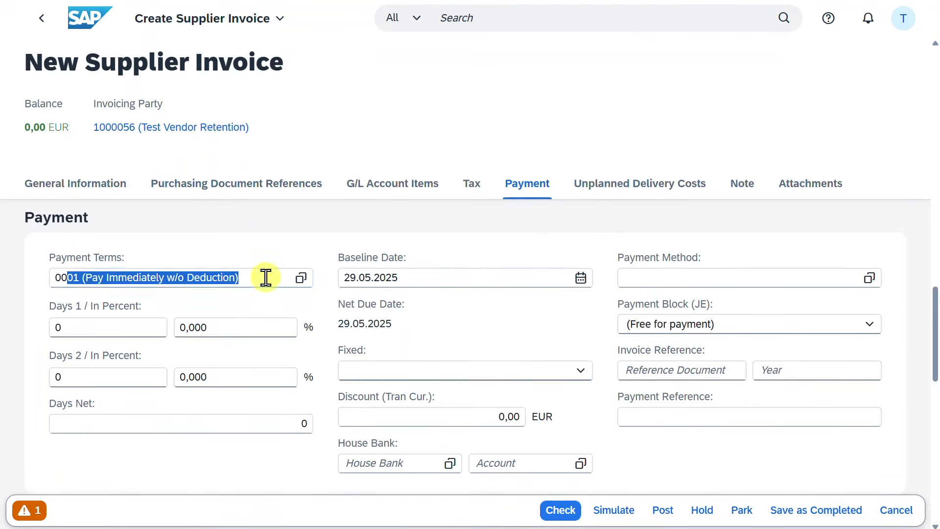
left_click(267, 278)
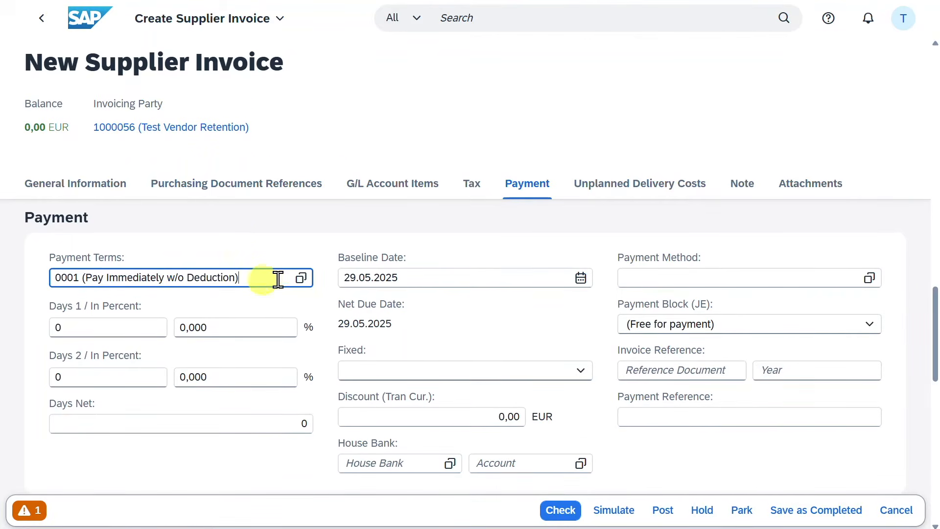
left_click(301, 278)
left_click(339, 304)
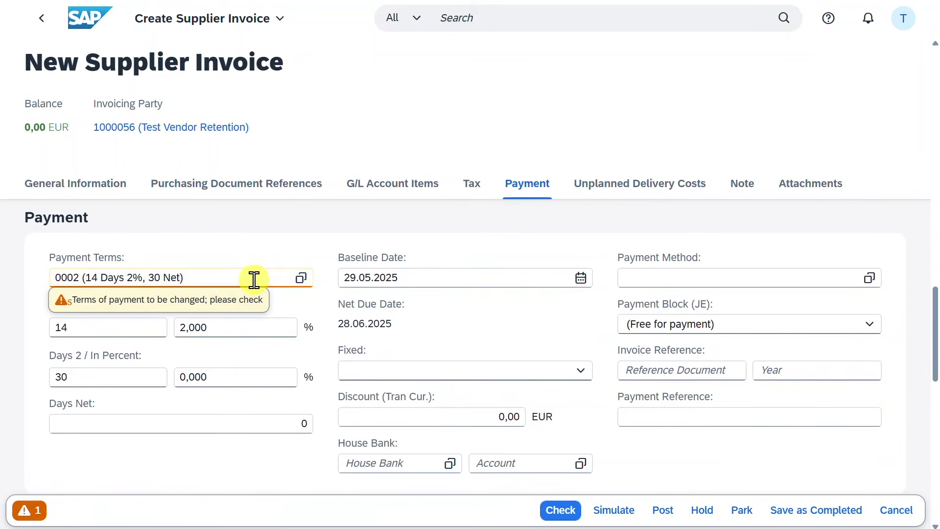
Set the payment terms back to 0001 (Pay Immediately w/o Deduction)
left_click_drag(935, 352, 933, 111)
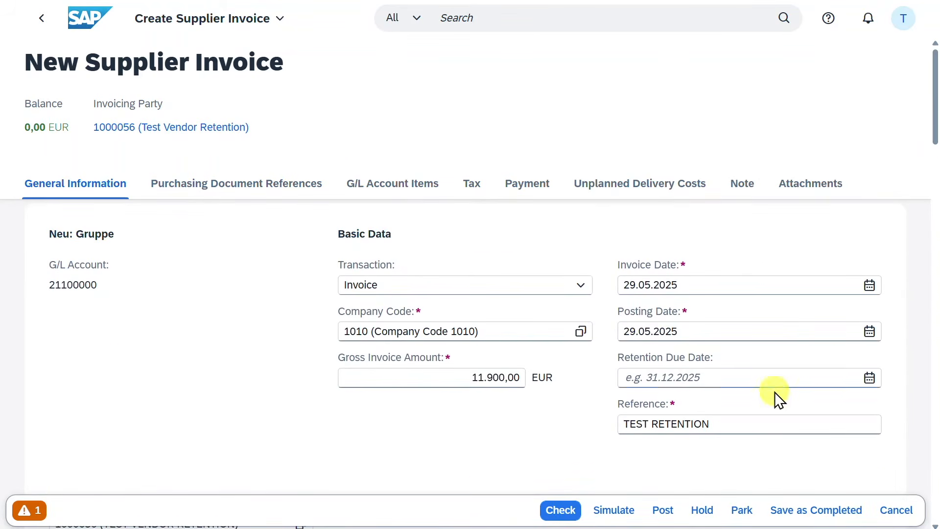
left_click(777, 381)
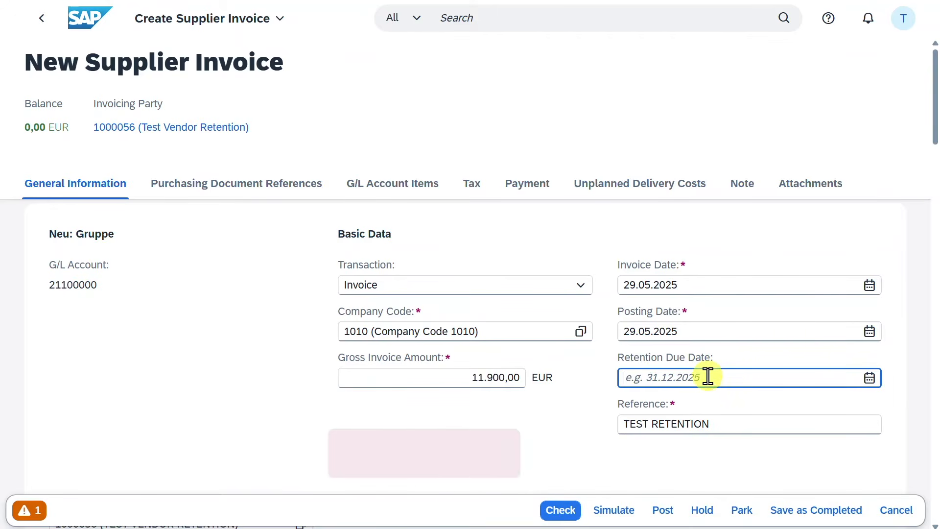
left_click_drag(934, 140, 934, 367)
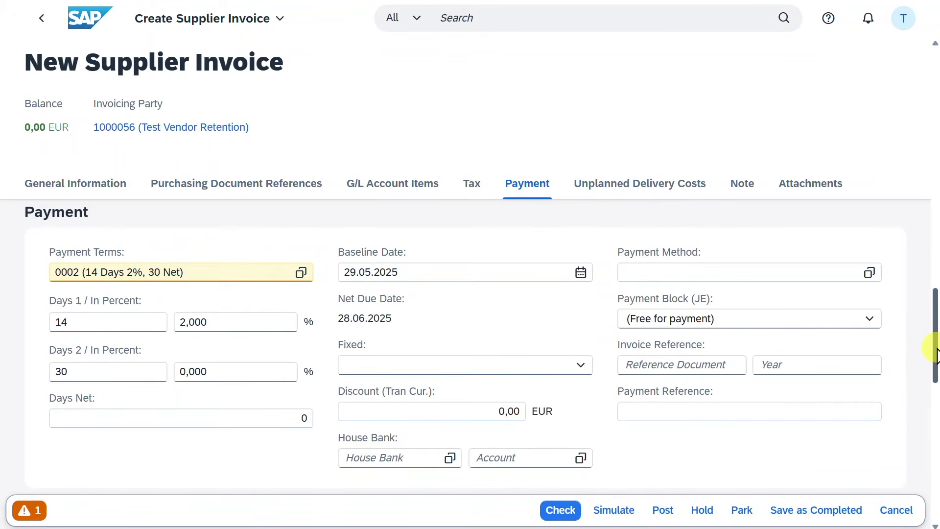
triple_click(154, 277)
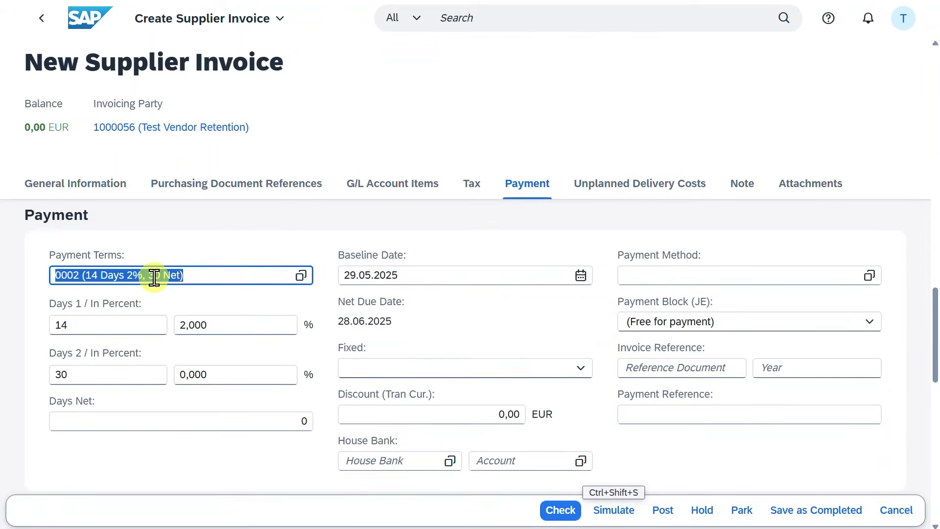
type("0001")
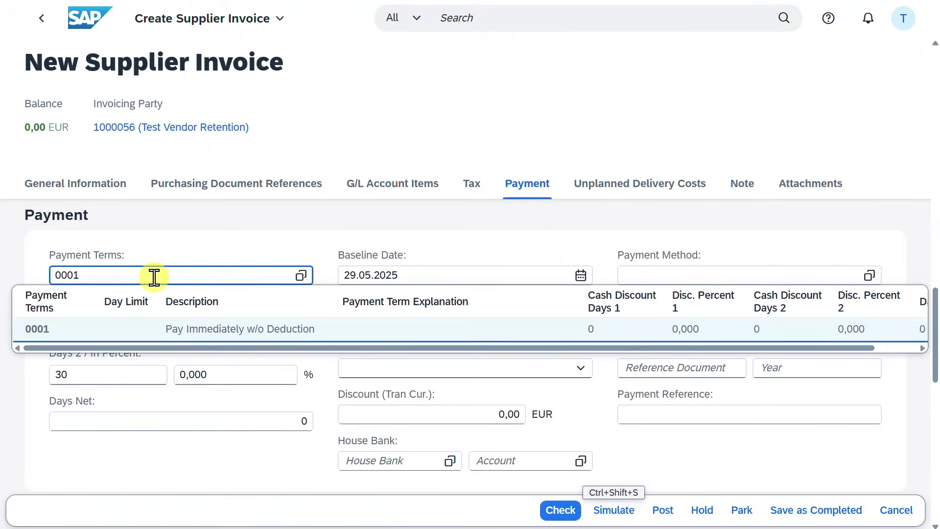
left_click(180, 327)
Set the retention due date to 01.08.2025 and simulate the supplier invoice
left_click_drag(935, 352, 933, 123)
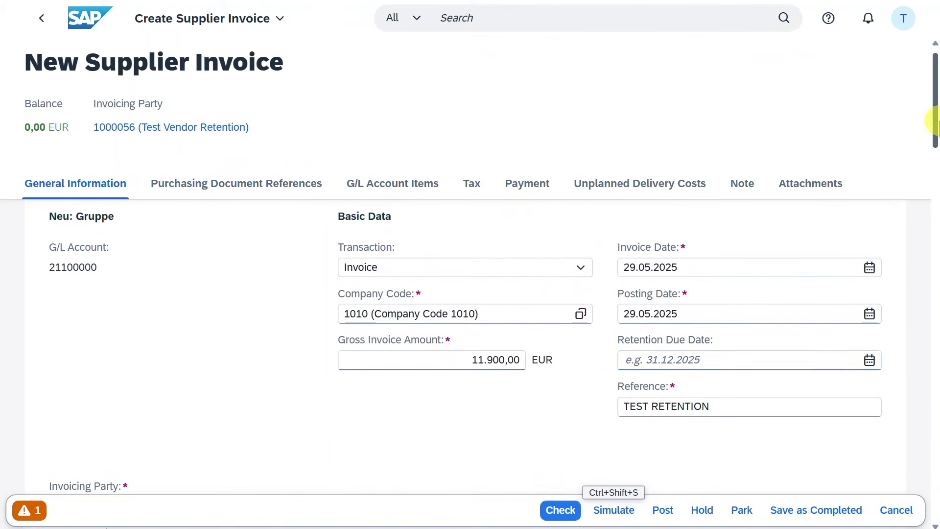
left_click(801, 367)
type("0")
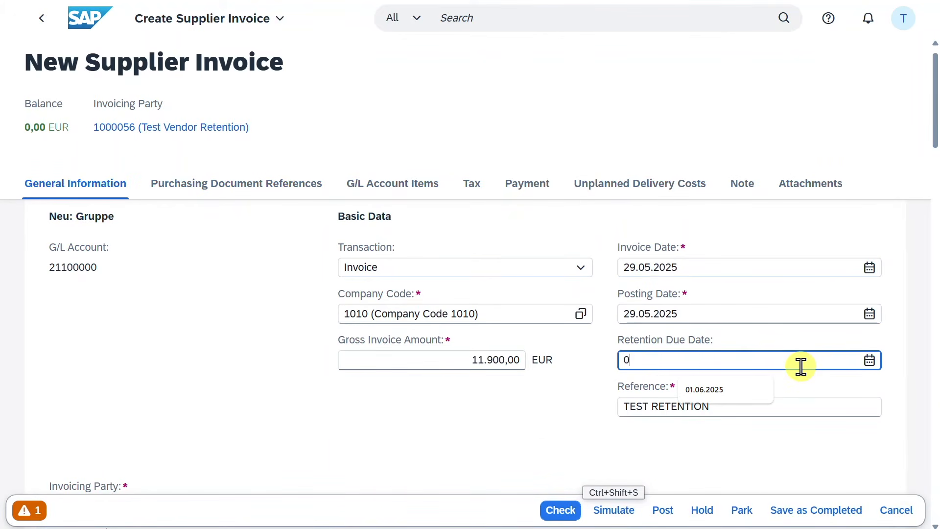
type("1.08.2025")
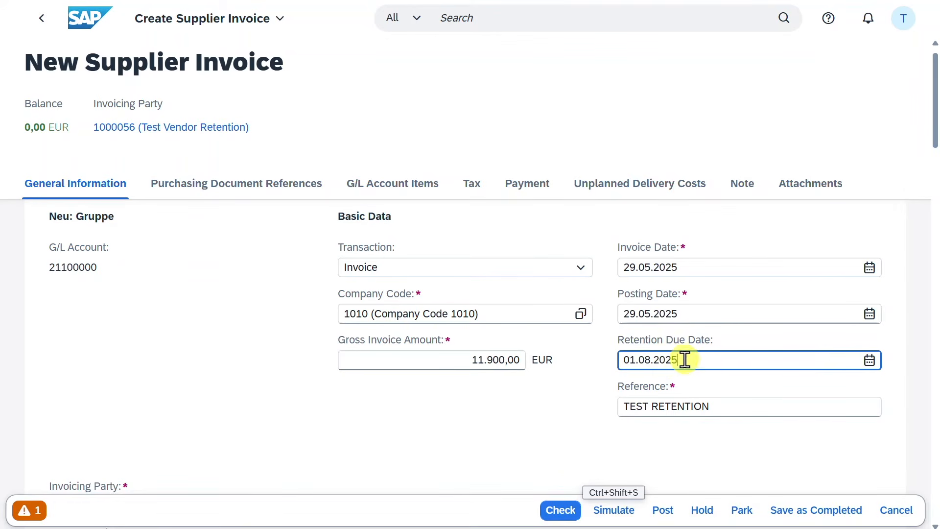
left_click_drag(627, 359, 688, 359)
left_click(714, 368)
left_click(640, 509)
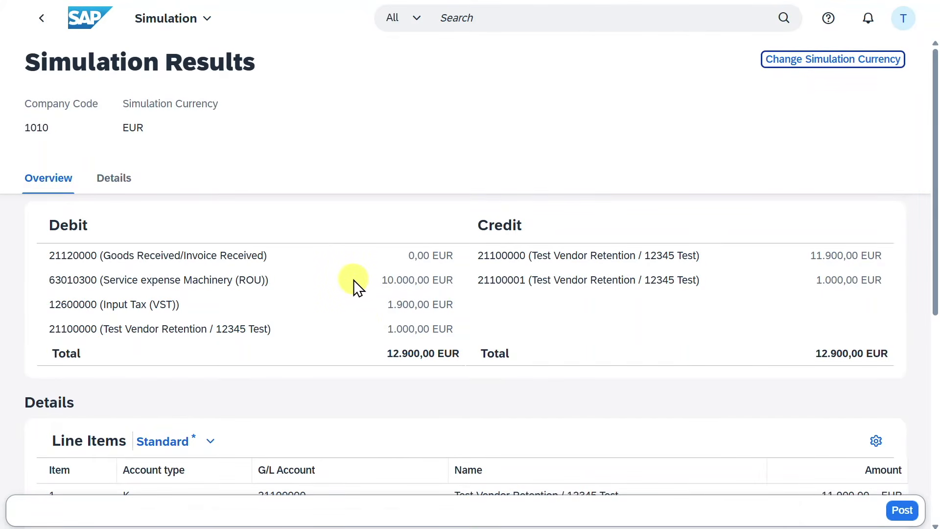
Examine the debit postings in the simulation results, comparing the service expense, input tax and vendor retention amounts
left_click_drag(409, 255, 455, 257)
left_click(435, 257)
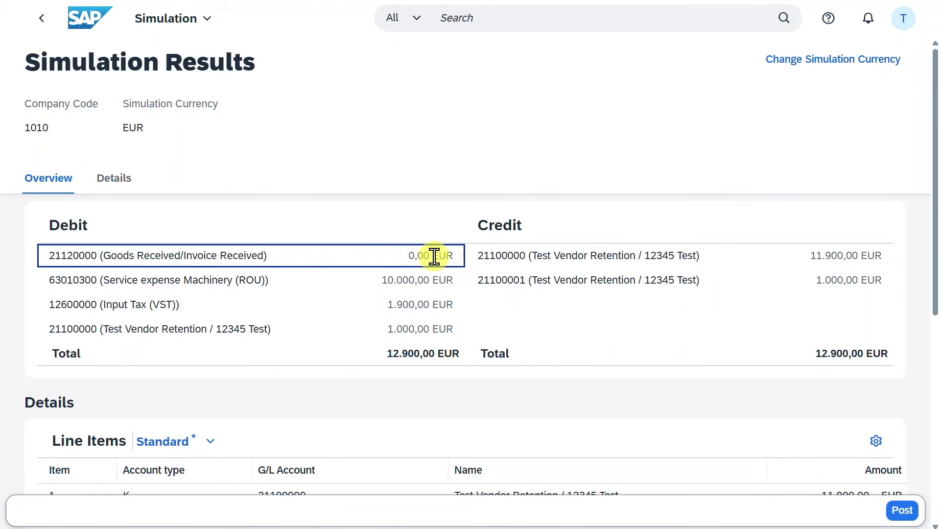
left_click_drag(382, 278, 458, 283)
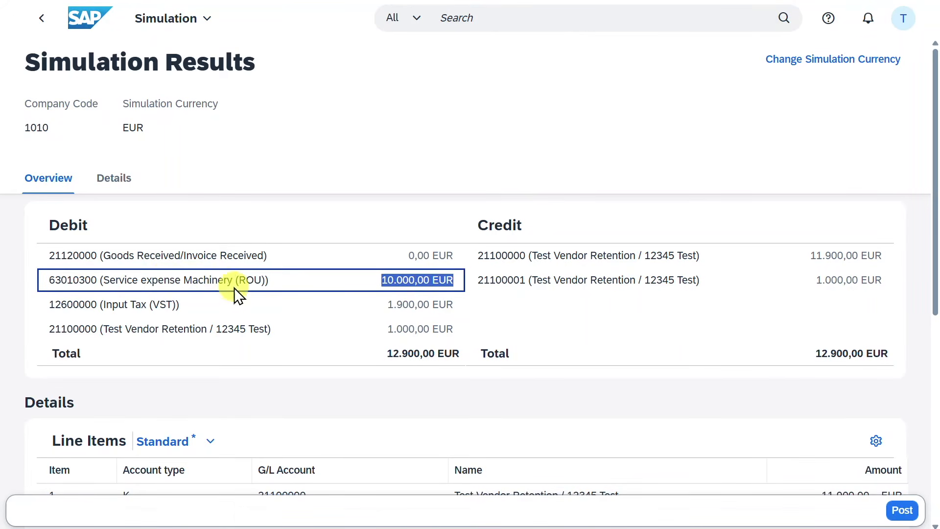
left_click_drag(388, 304, 455, 305)
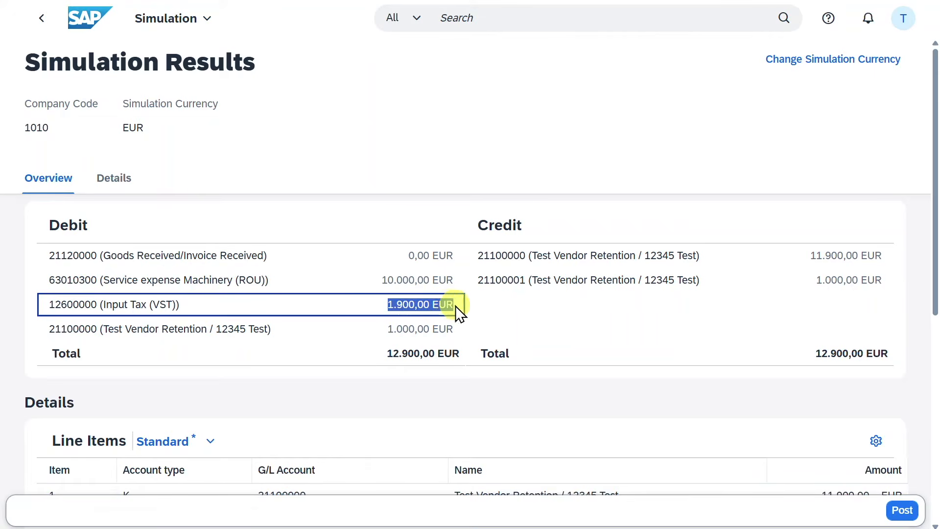
left_click(406, 328)
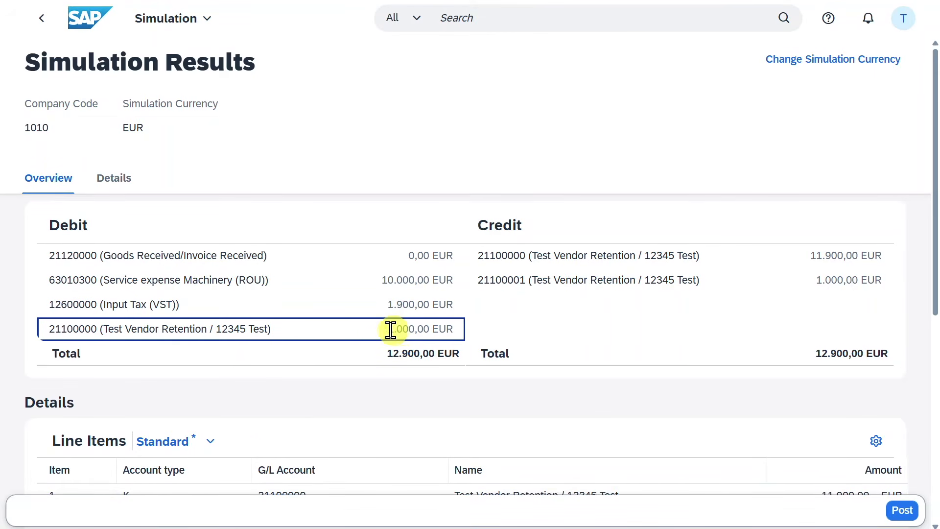
left_click_drag(387, 329, 451, 327)
left_click(80, 328)
left_click_drag(388, 327, 470, 336)
left_click(470, 336)
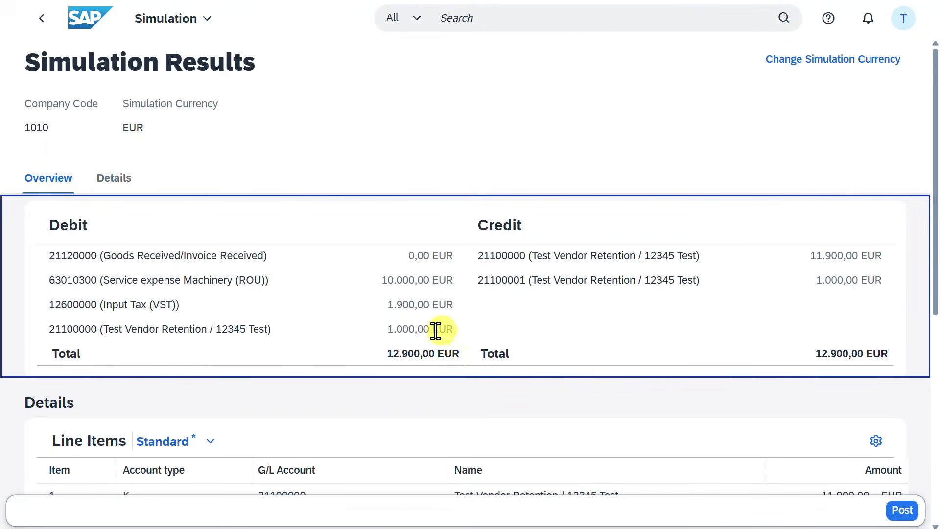
left_click_drag(390, 327, 447, 325)
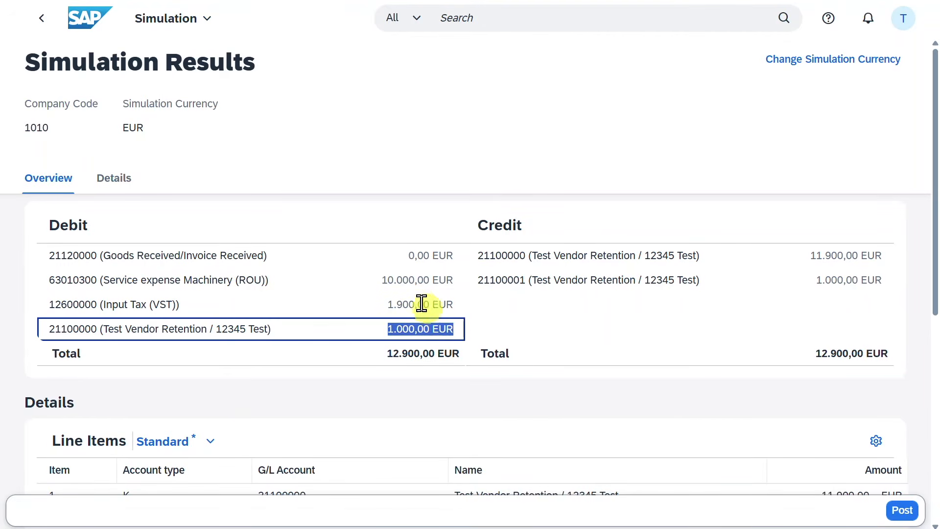
left_click_drag(382, 280, 457, 281)
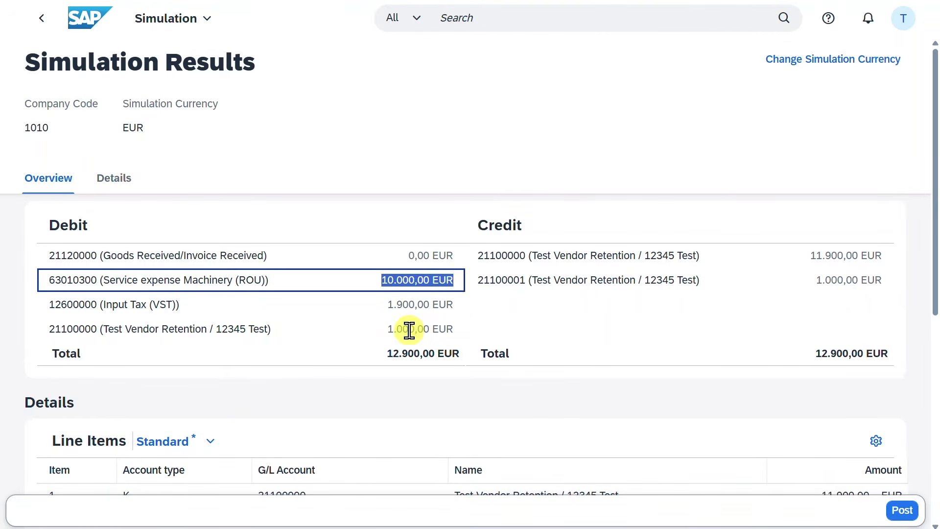
left_click_drag(388, 329, 445, 329)
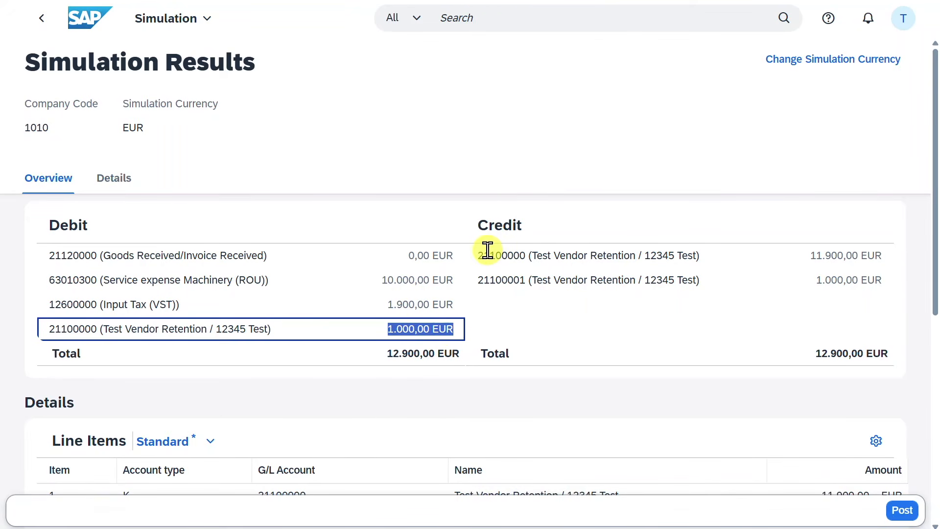
Examine the two vendor credit postings in the simulation results, comparing payables account 21100000 with retention account 21100001
left_click_drag(478, 256, 721, 256)
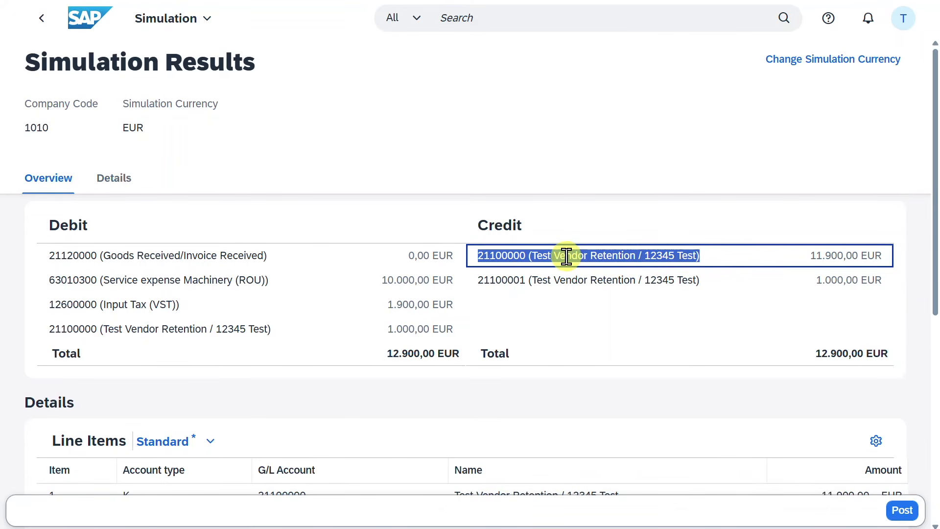
left_click(562, 276)
left_click_drag(478, 280, 705, 283)
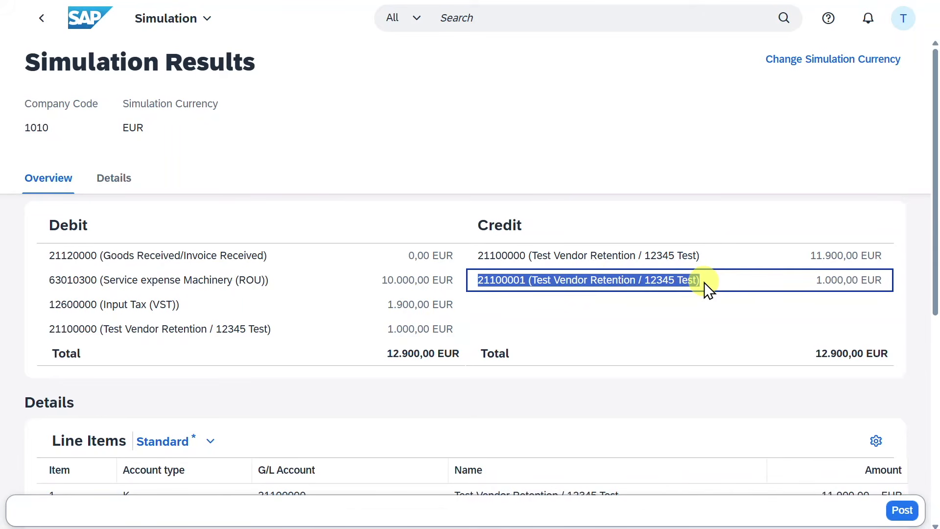
Post the simulated supplier invoice and display the process flow of its journal entries from the posted document
left_click(890, 505)
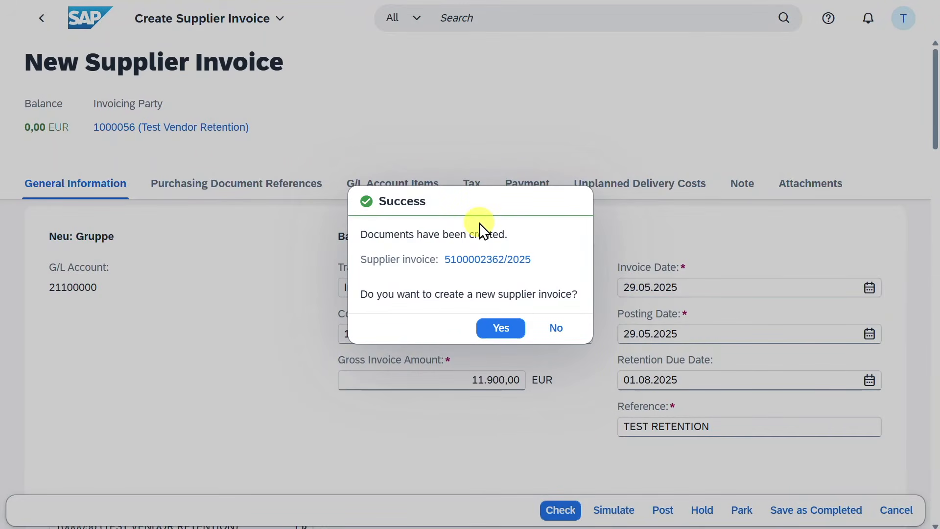
left_click(471, 260)
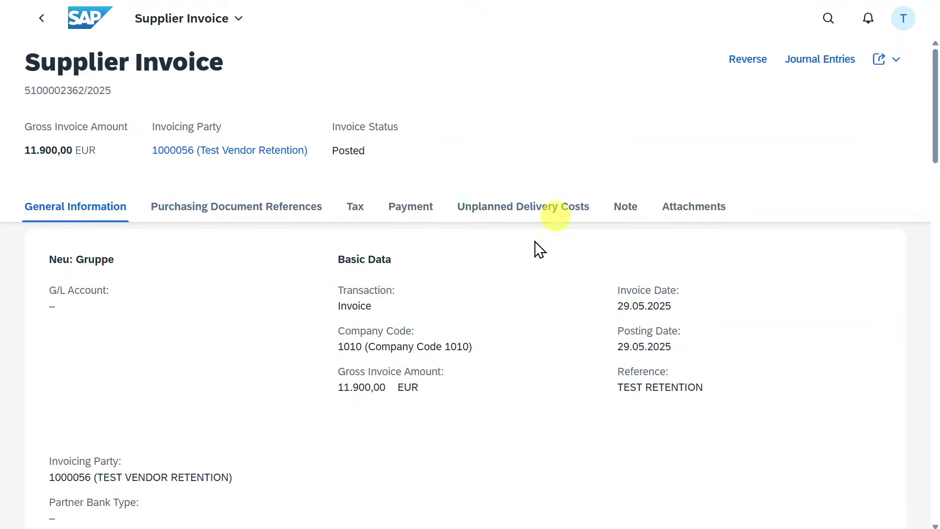
left_click(807, 62)
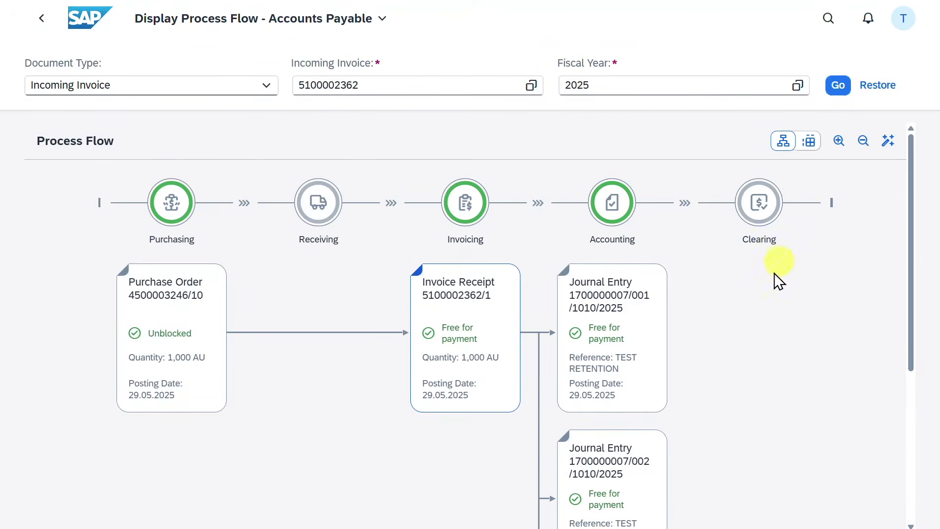
Examine the process flow from the purchase order through the invoice receipt to all related journal entries
scroll(757, 297, "down", 3)
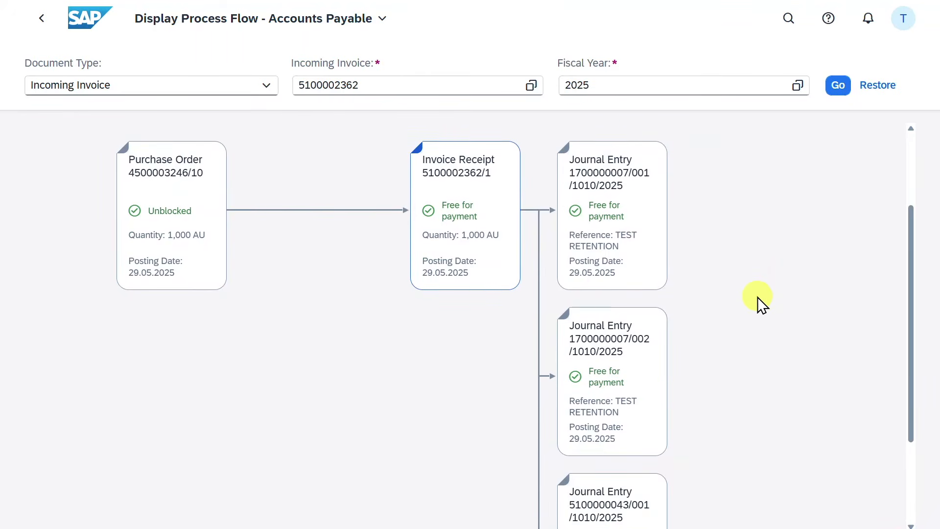
scroll(757, 297, "up", 3)
scroll(622, 307, "down", 2)
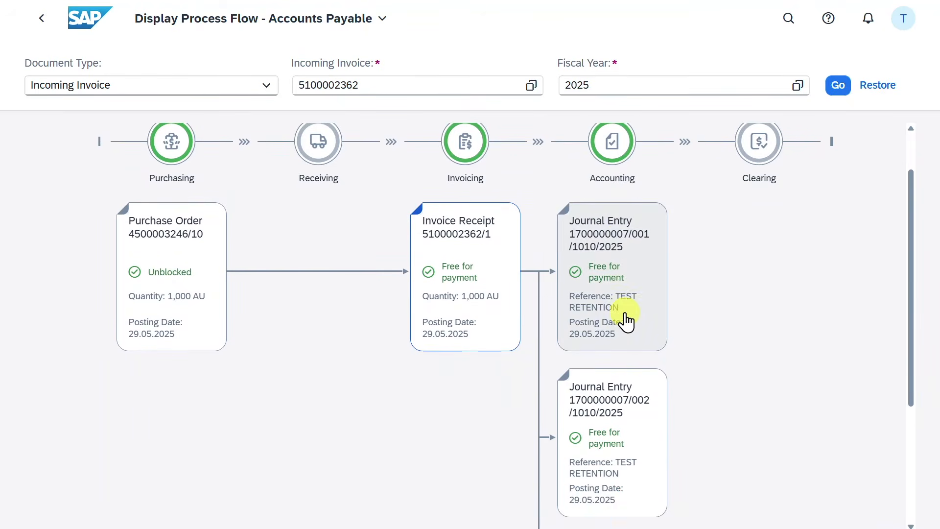
scroll(675, 304, "down", 1)
scroll(685, 274, "down", 2)
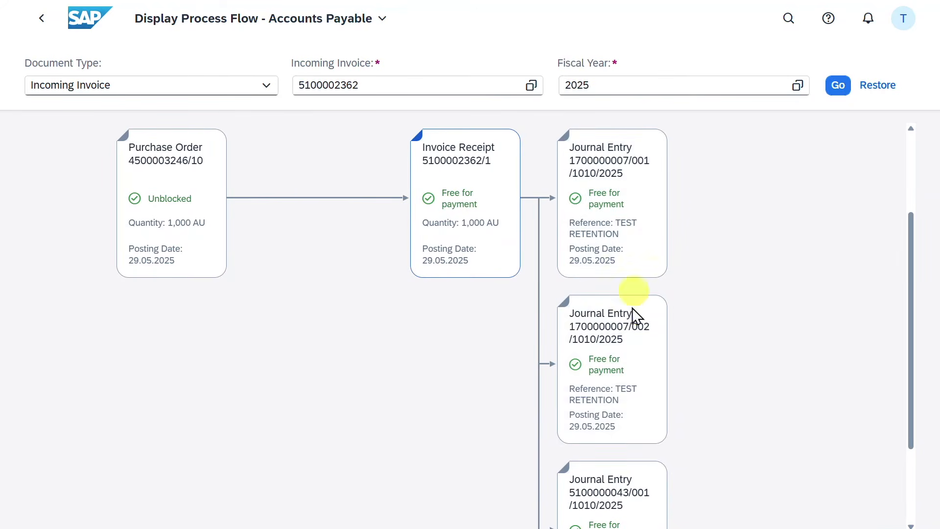
scroll(631, 333, "down", 5)
scroll(710, 356, "up", 3)
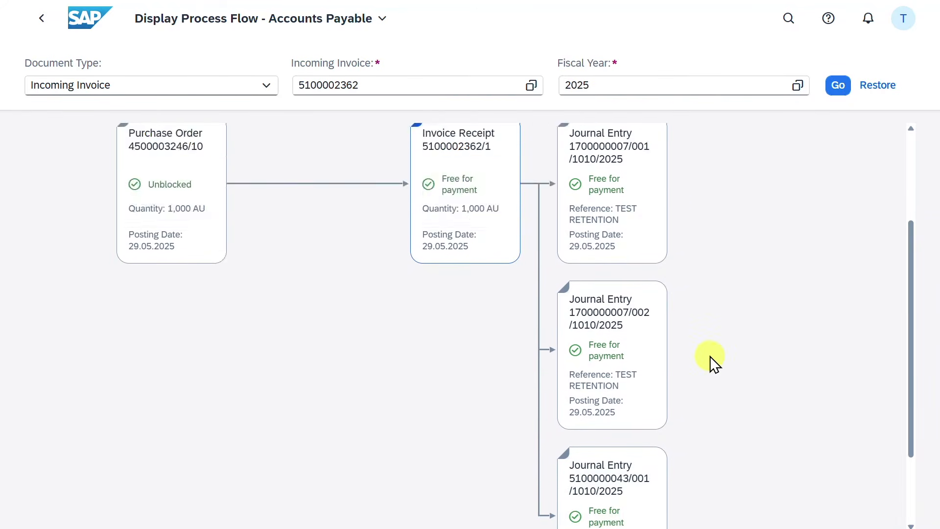
scroll(710, 356, "up", 4)
Review the additional information of the first journal entry in the process flow, including its type and invoice total amount
left_click(611, 323)
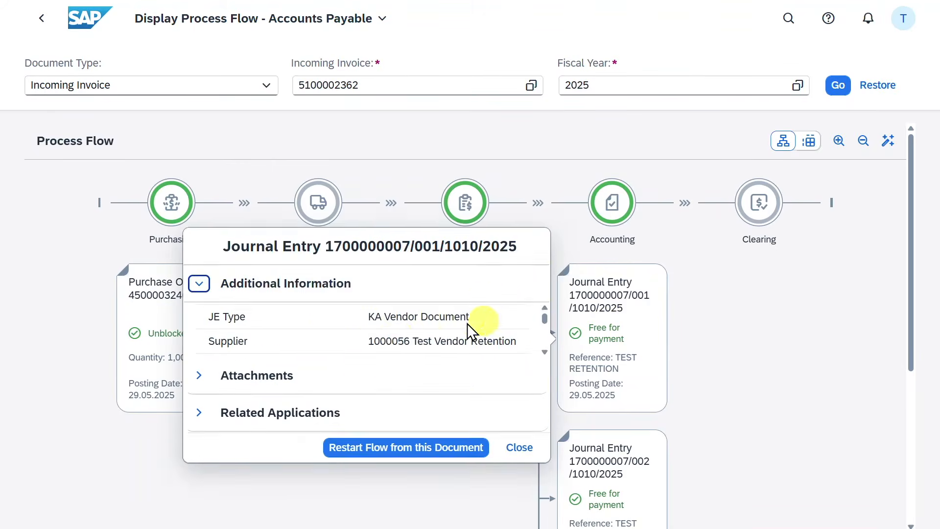
left_click_drag(375, 276, 459, 279)
left_click(759, 336)
scroll(759, 336, "down", 3)
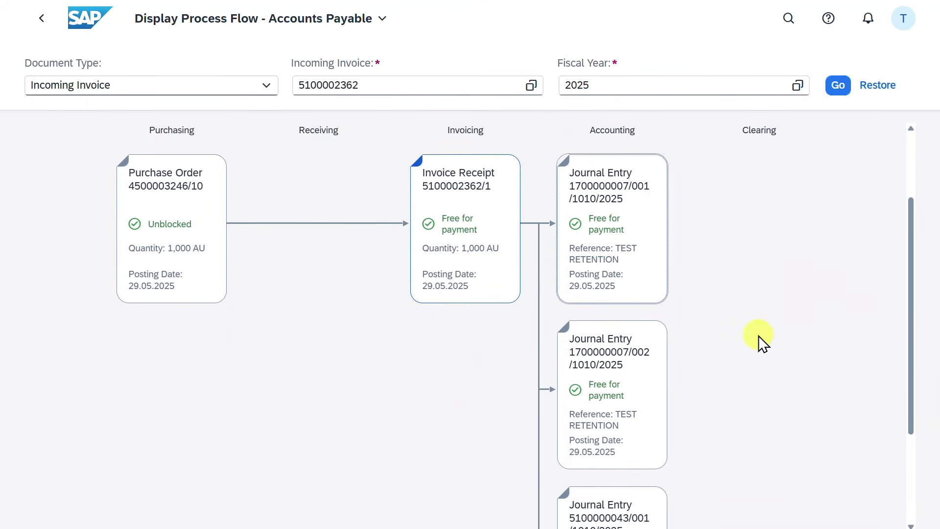
Open the vendor document journal entry in Manage Journal Entries - New version and widen its line items' G/L Account column
left_click(609, 365)
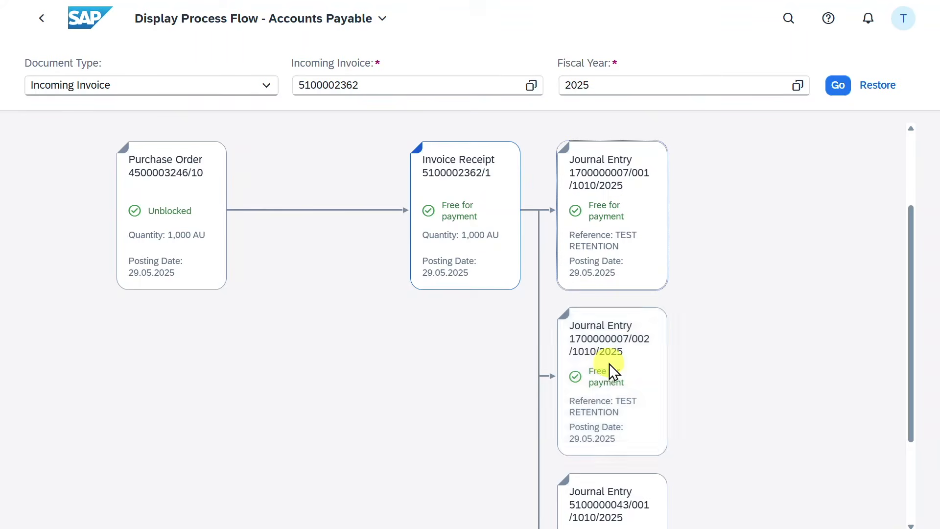
left_click(201, 474)
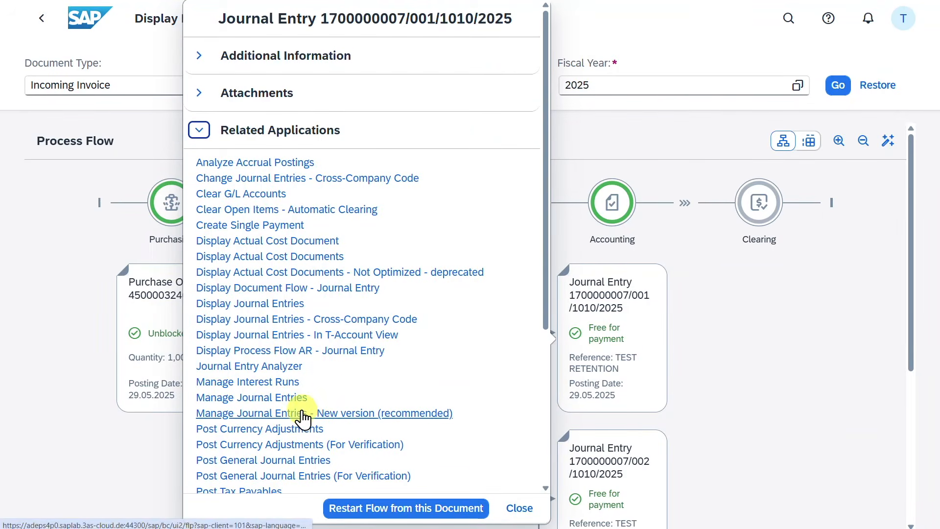
left_click(304, 413)
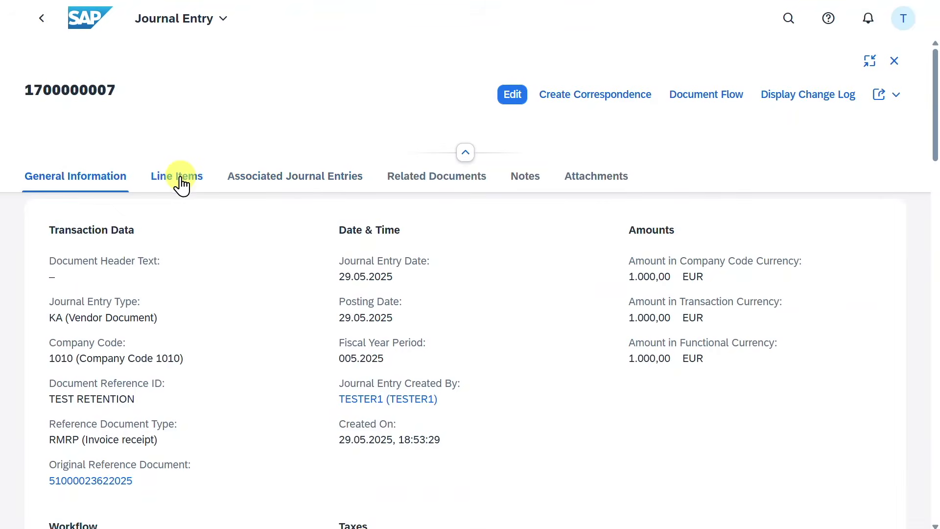
left_click(181, 177)
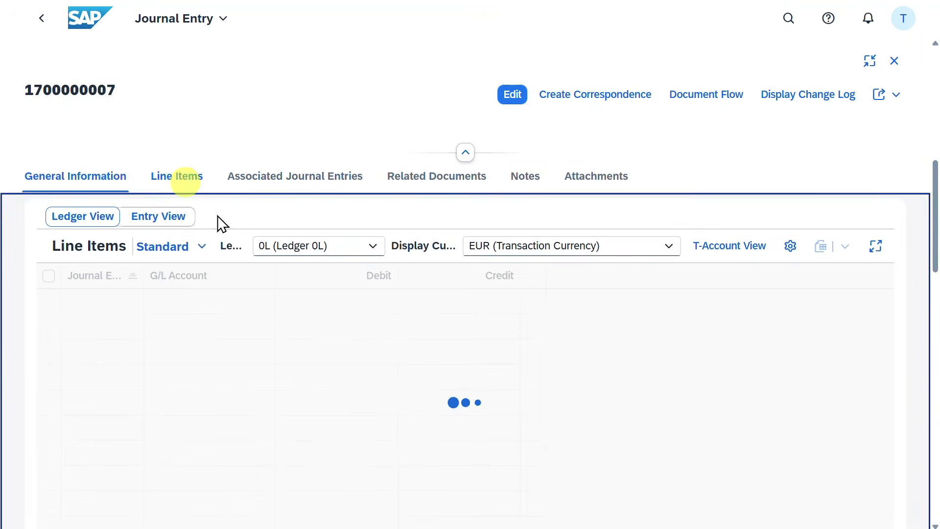
left_click_drag(269, 273, 320, 281)
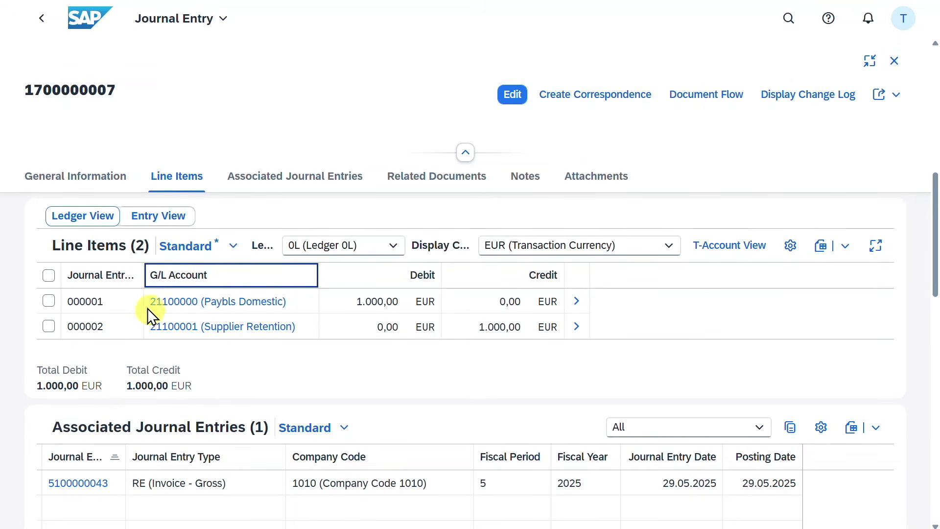
Add the Net Due Date column to the journal entry's line items and check the supplier retention item's due date
left_click(789, 250)
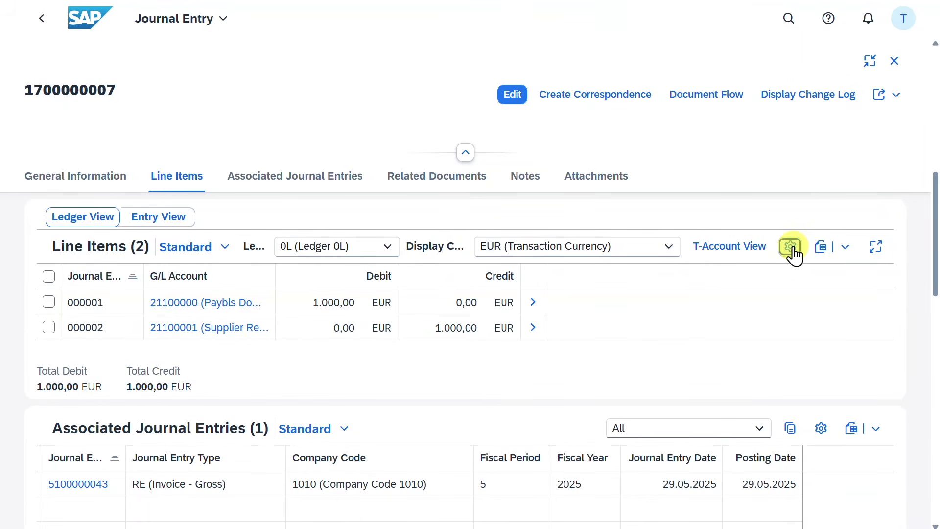
left_click(251, 200)
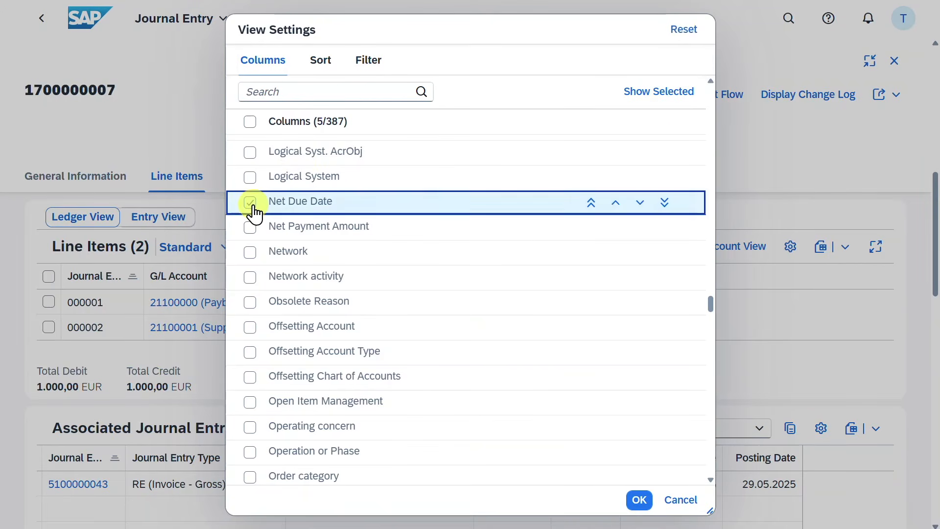
left_click(640, 499)
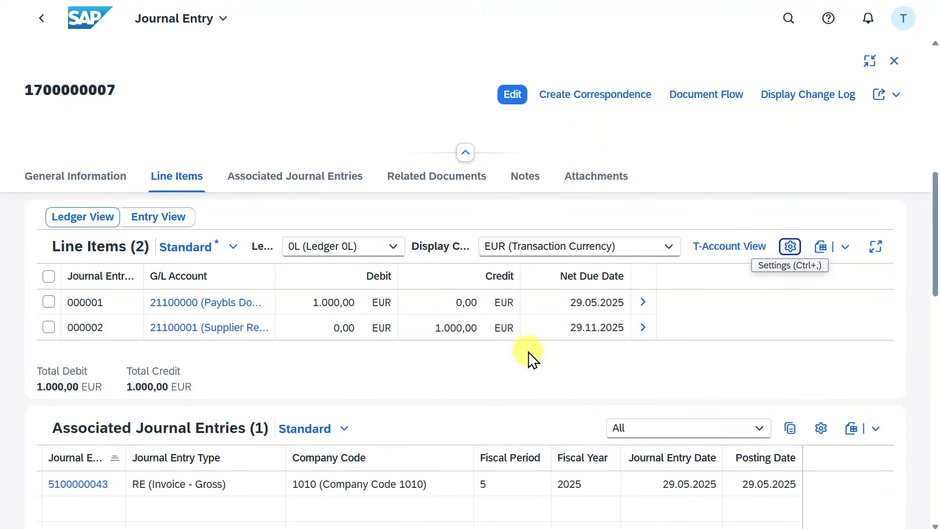
left_click_drag(571, 328, 623, 328)
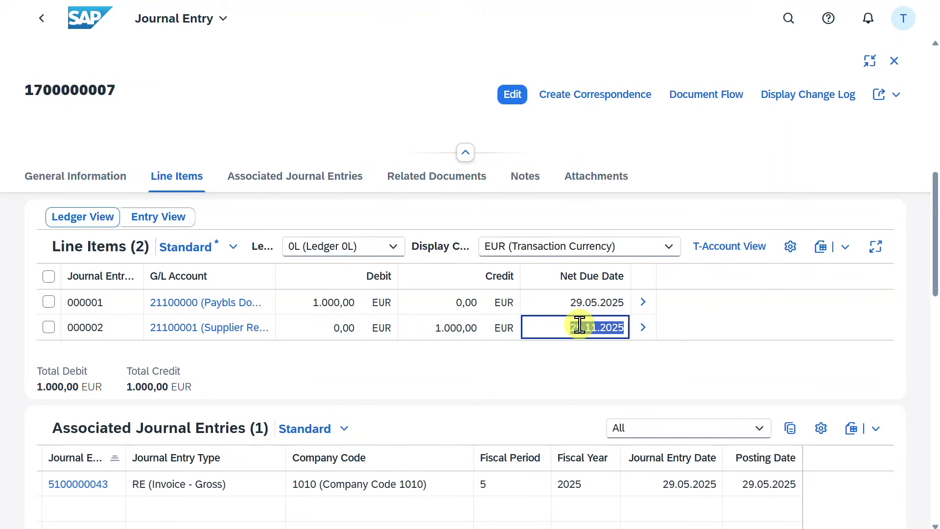
Return to the process flow and open the RE Invoice - Gross journal entry in Manage Journal Entries - New version
left_click(43, 20)
left_click(629, 399)
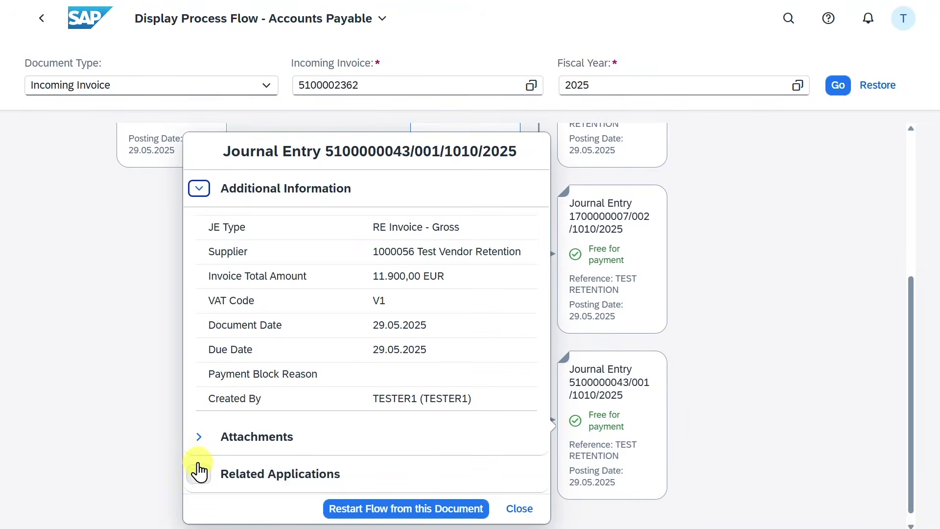
left_click(199, 475)
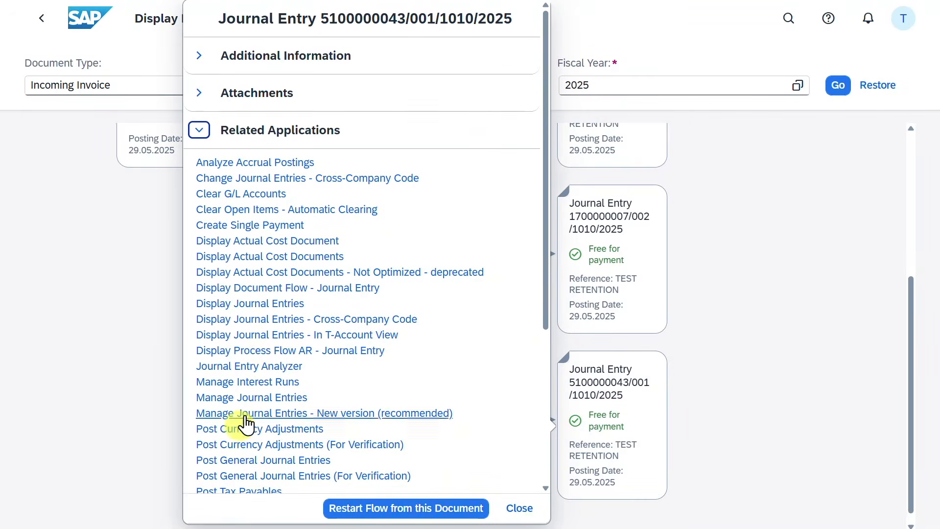
left_click(316, 415)
Widen the G/L Account column in the invoice journal entry's line items and review the postings and document number
scroll(427, 268, "down", 2)
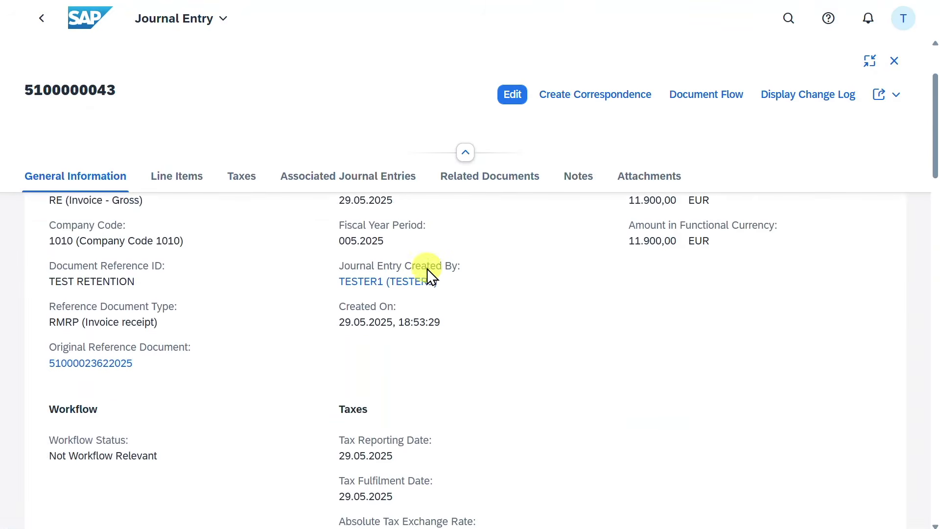
scroll(427, 268, "down", 5)
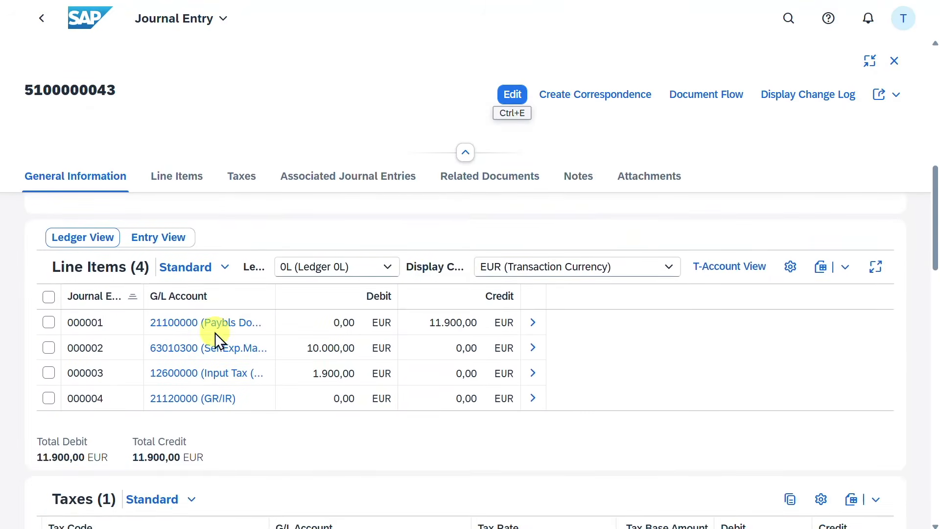
double_click(274, 298)
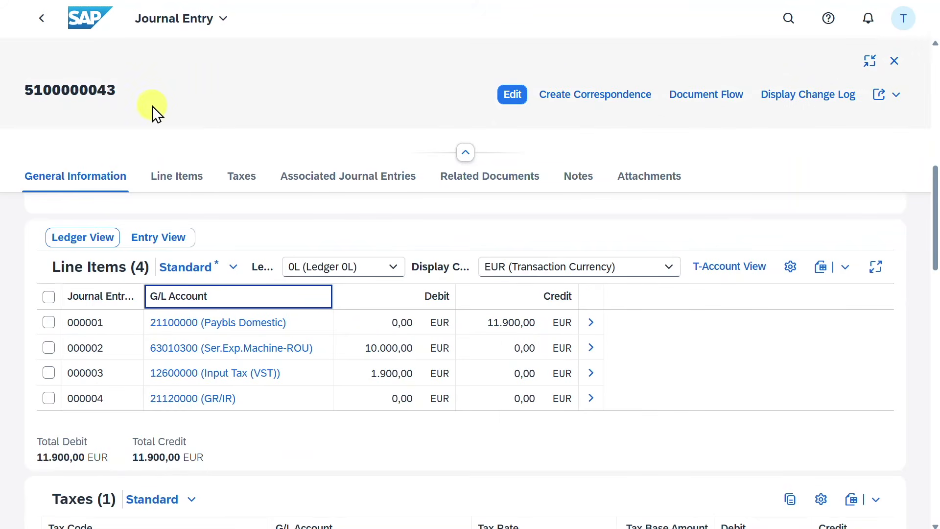
left_click_drag(122, 93, 26, 93)
Go back to the process flow and view the details of the KA Vendor Document journal entry
left_click(41, 35)
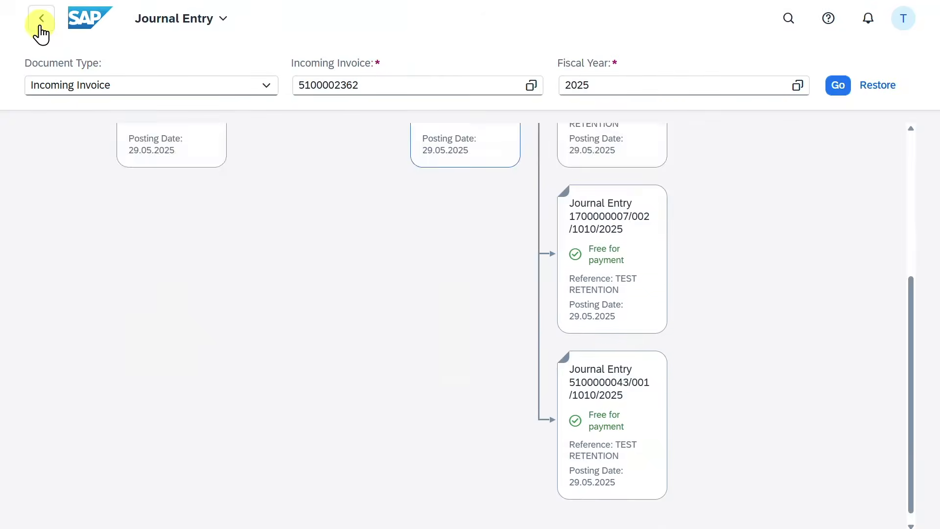
left_click(607, 300)
left_click_drag(327, 149, 328, 151)
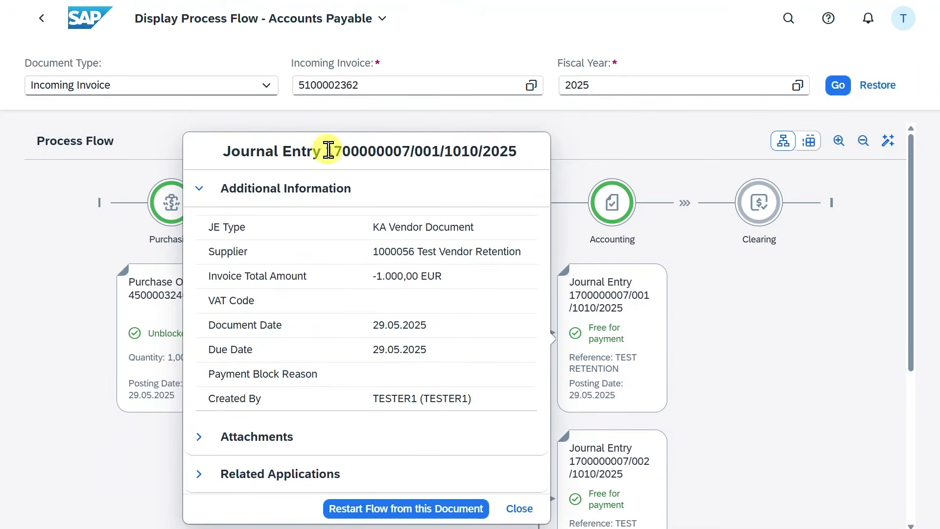
Copy the KA Vendor Document's journal entry number, close its details and open the Manage Automatic Payments app
left_click_drag(328, 150, 407, 150)
key("super+c")
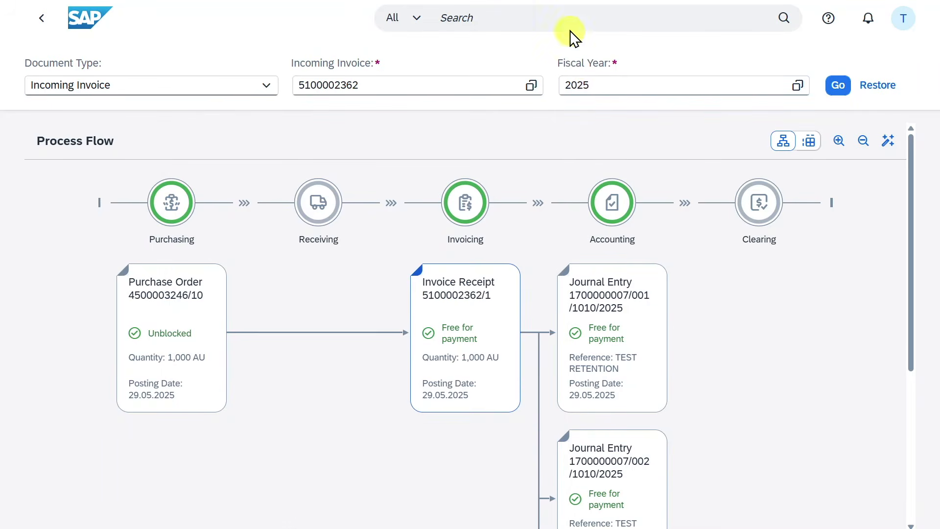
left_click(569, 22)
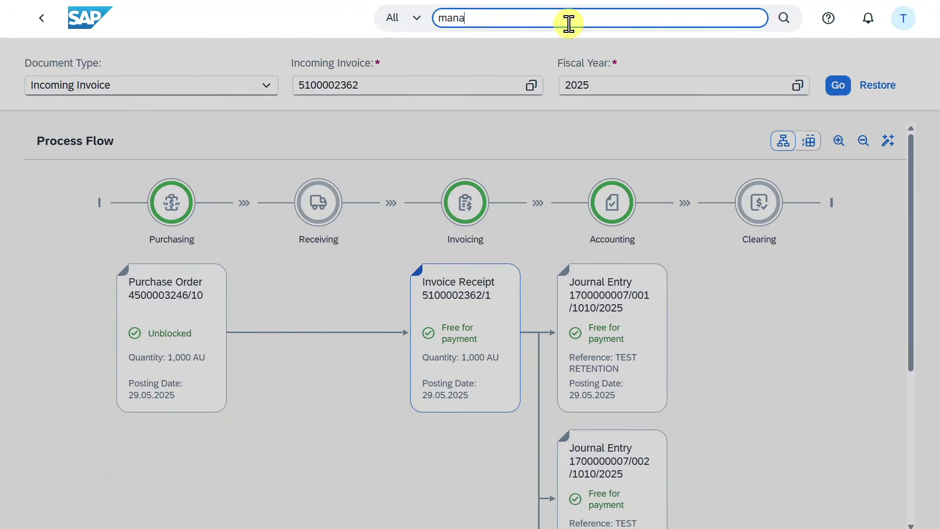
left_click(535, 93)
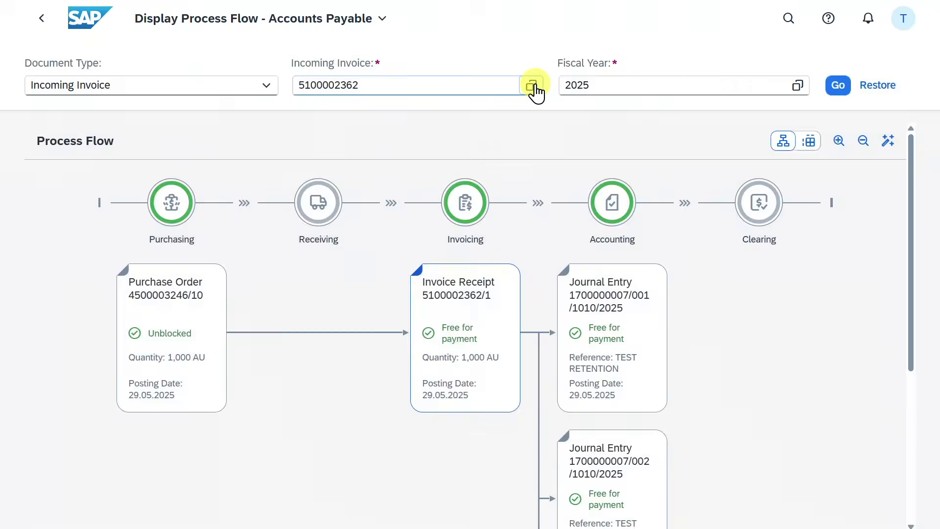
Create a new automatic payment parameter with the identification Test6
left_click(390, 247)
left_click(445, 300)
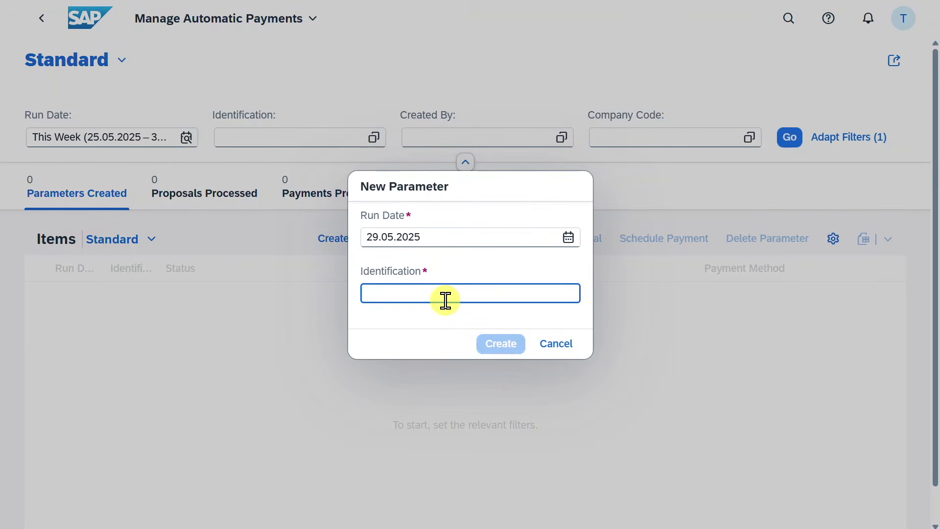
type("Test6")
left_click(492, 344)
Set the payment controls to company code 1010 and next payment date 01.06.2025
left_click(422, 230)
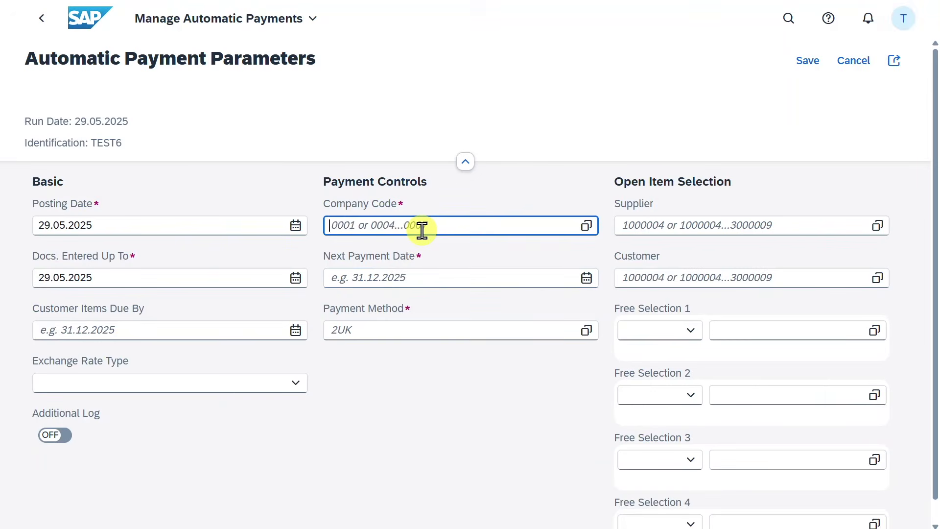
type("1010")
key("Tab")
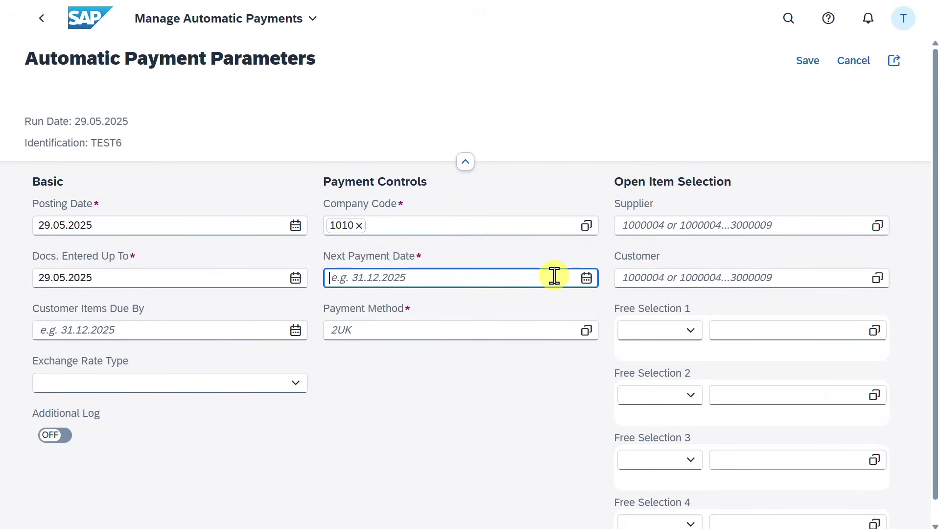
type("01.")
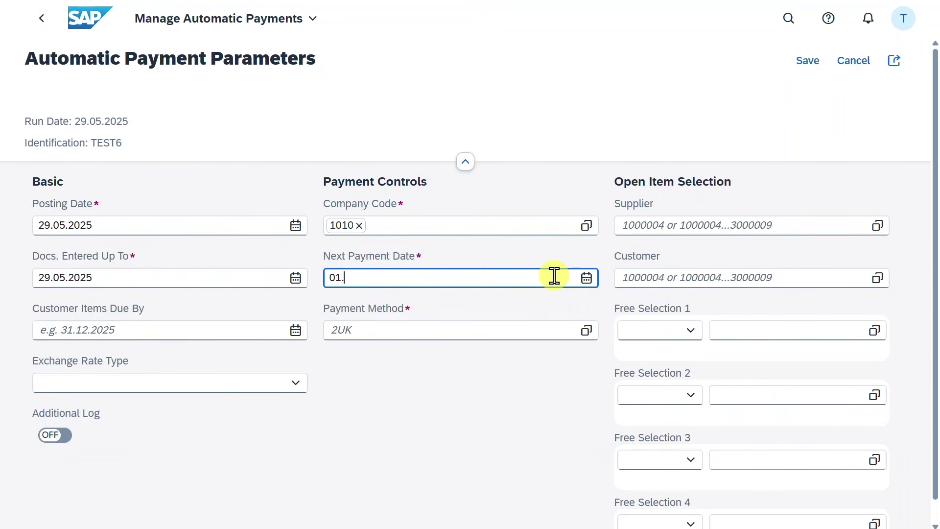
type("06.2025")
Enter the retention test vendor's supplier number, choose payment methods T and U, and enable the additional log
left_click(727, 227)
type("1000056")
left_click(349, 329)
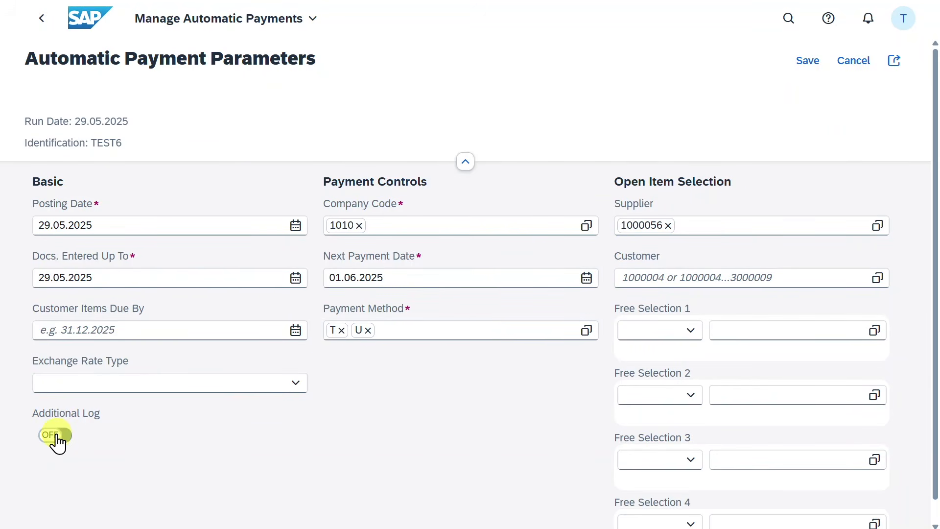
left_click(57, 435)
Set Free Selection 1 to Document Number (BKPF-BELNR) with a condition equal to the copied RE invoice journal entry number
left_click(682, 327)
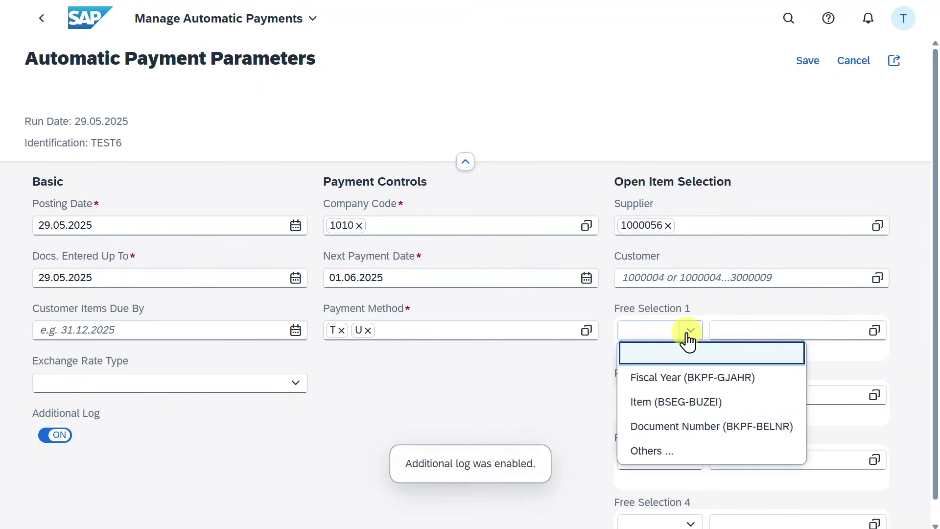
left_click(688, 427)
left_click(784, 332)
left_click(872, 333)
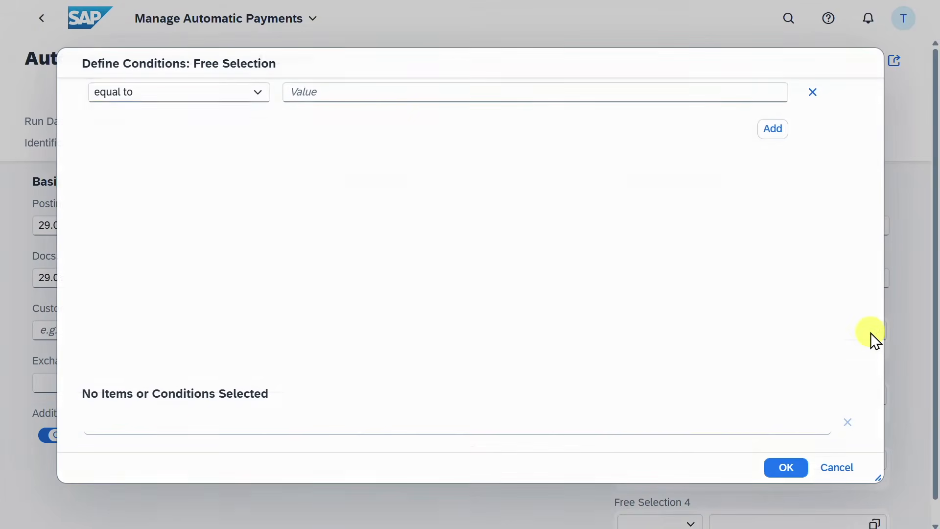
left_click(377, 90)
key("super+v")
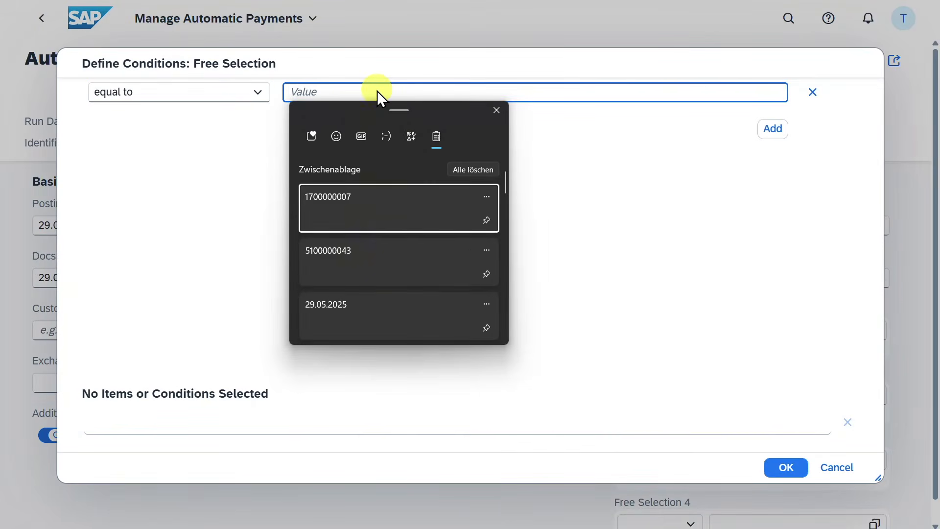
left_click(377, 252)
Add a second condition equal to the KA Vendor Document's number, accept the conditions and save the payment parameters
left_click(773, 129)
left_click(348, 118)
key("super+v")
key("Return")
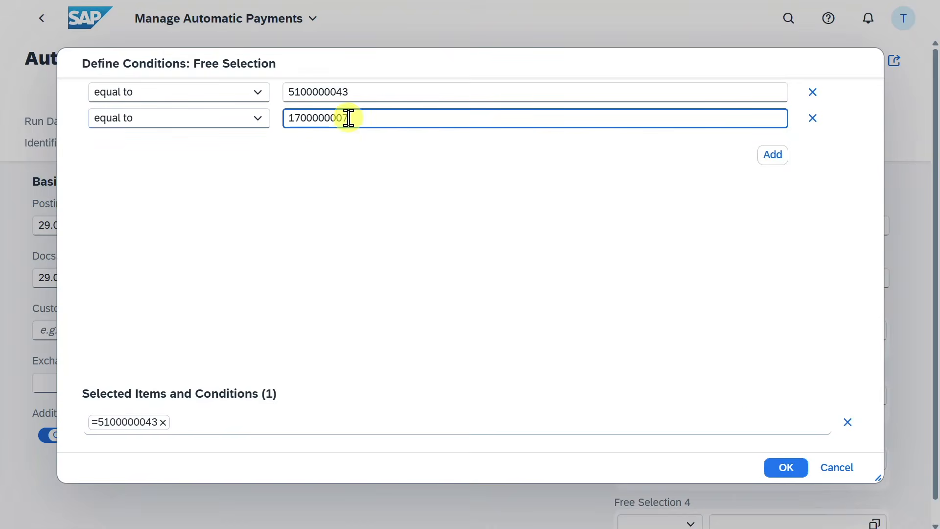
left_click(786, 467)
left_click(807, 61)
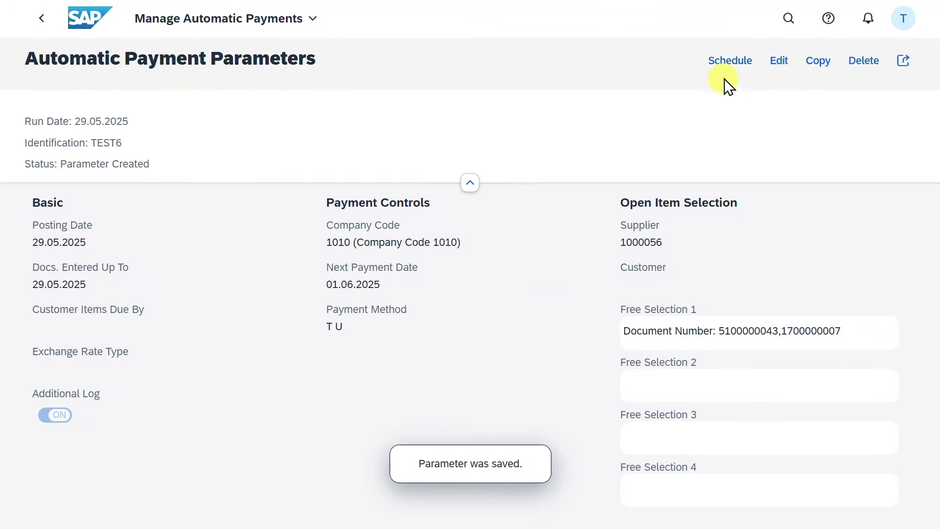
Schedule the payment proposal for the saved parameters with an immediate start
left_click(732, 63)
left_click(724, 97)
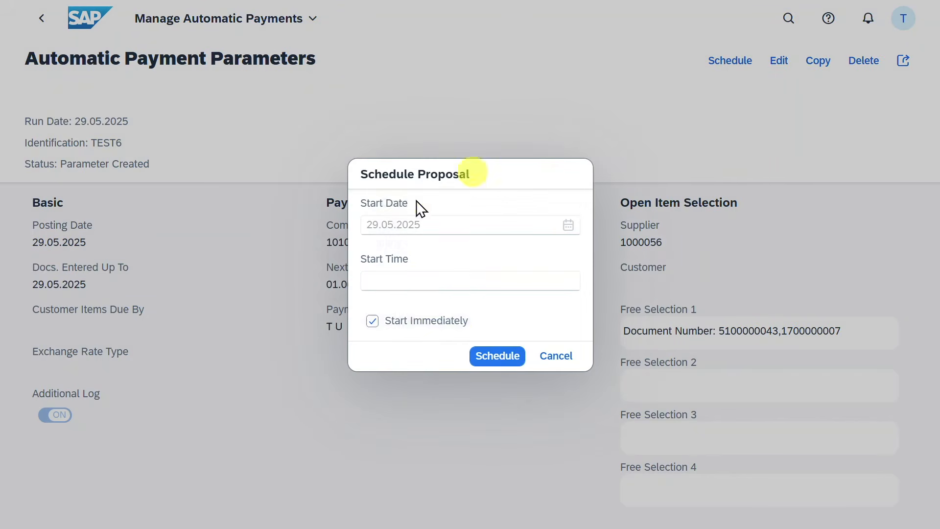
left_click(496, 357)
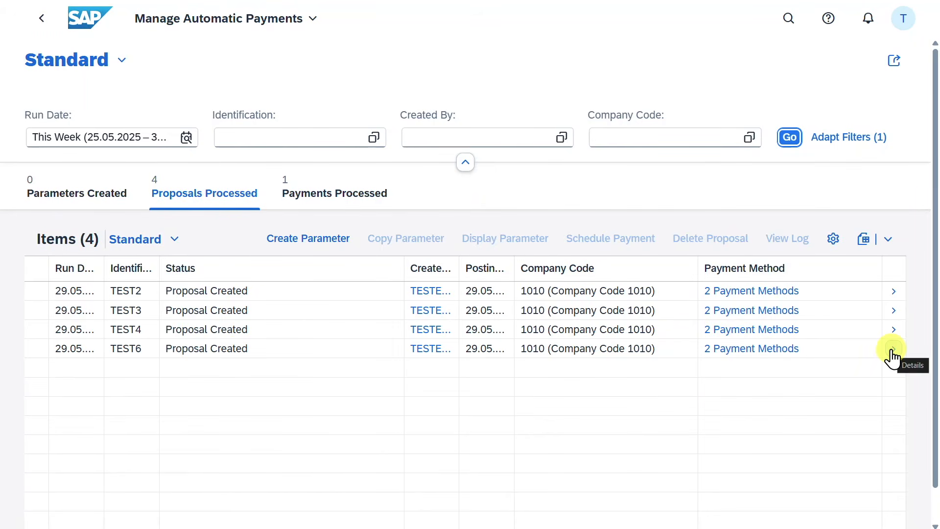
Open the supplier payment in the TEST6 proposal and examine the invoice and retention item amounts and their total
left_click(891, 351)
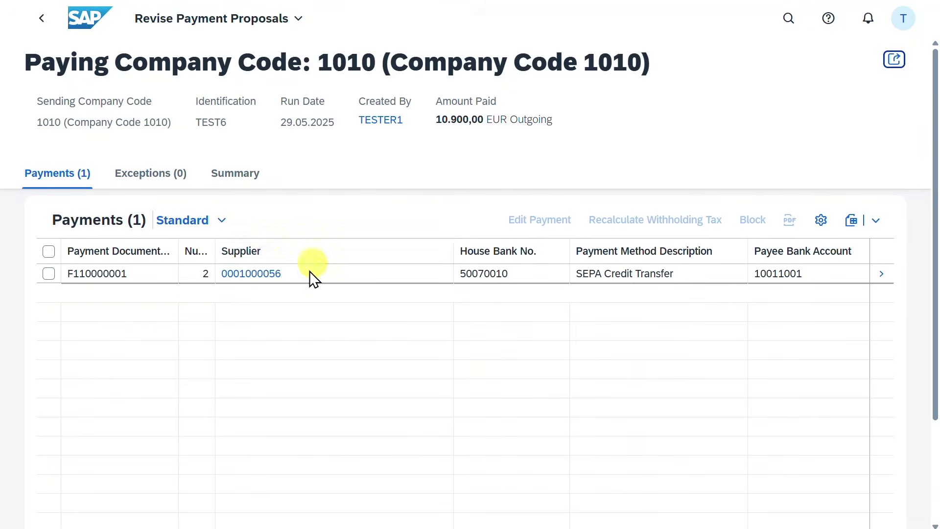
left_click(884, 274)
scroll(671, 271, "down", 3)
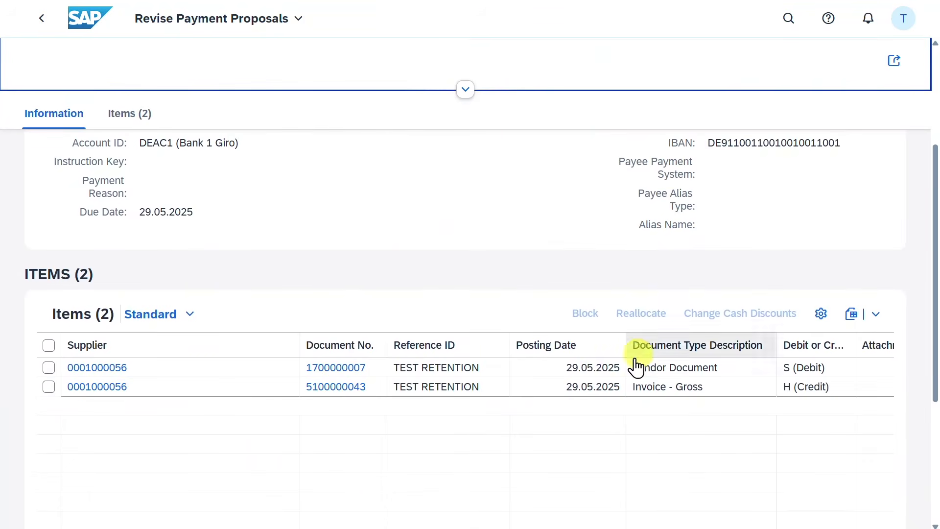
scroll(506, 514, "down", 5)
left_click_drag(505, 517, 860, 522)
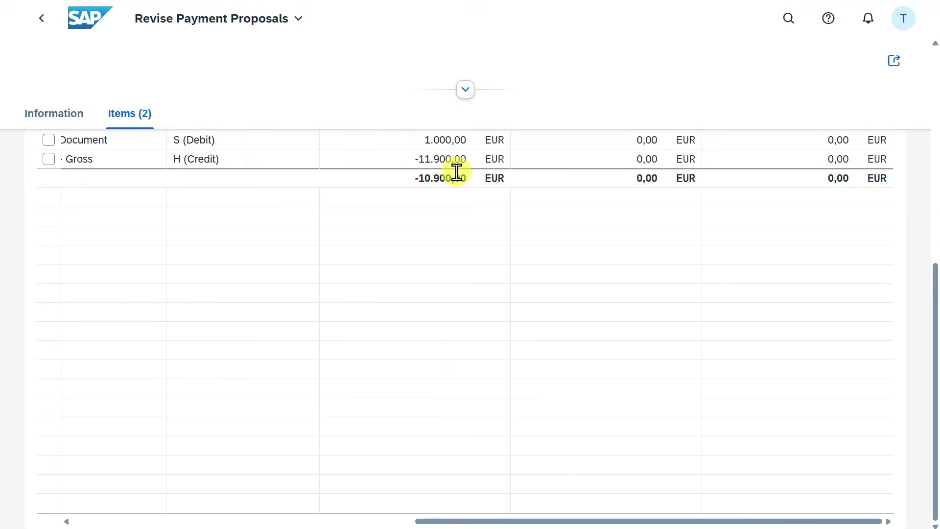
left_click(414, 157)
left_click_drag(413, 157, 472, 157)
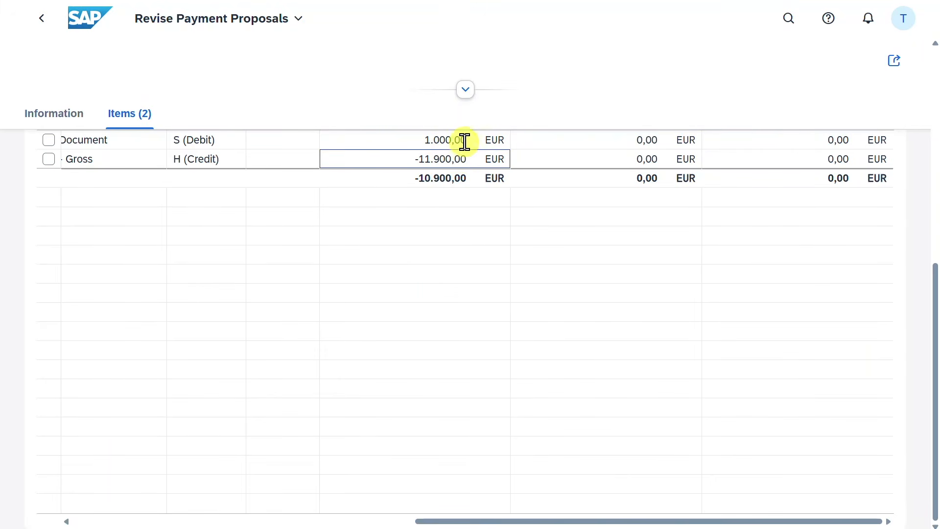
left_click_drag(463, 179, 413, 179)
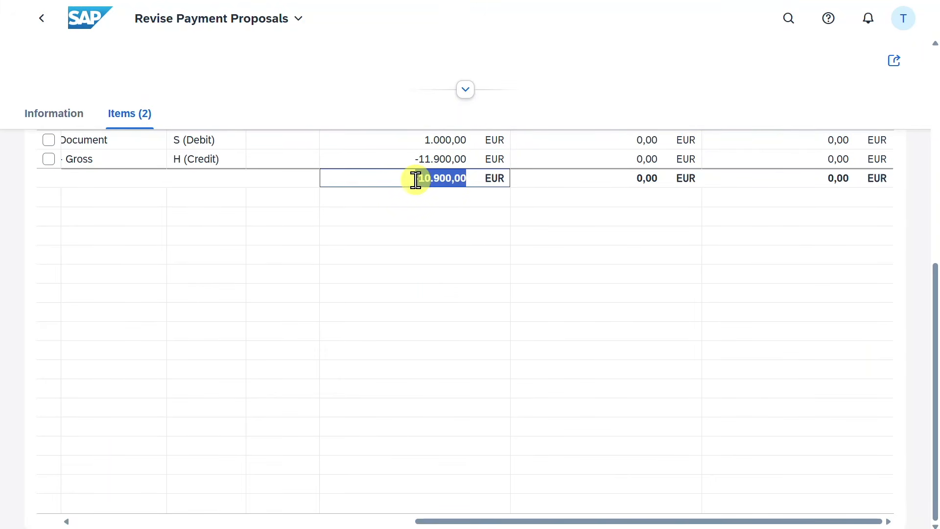
left_click_drag(469, 139, 419, 142)
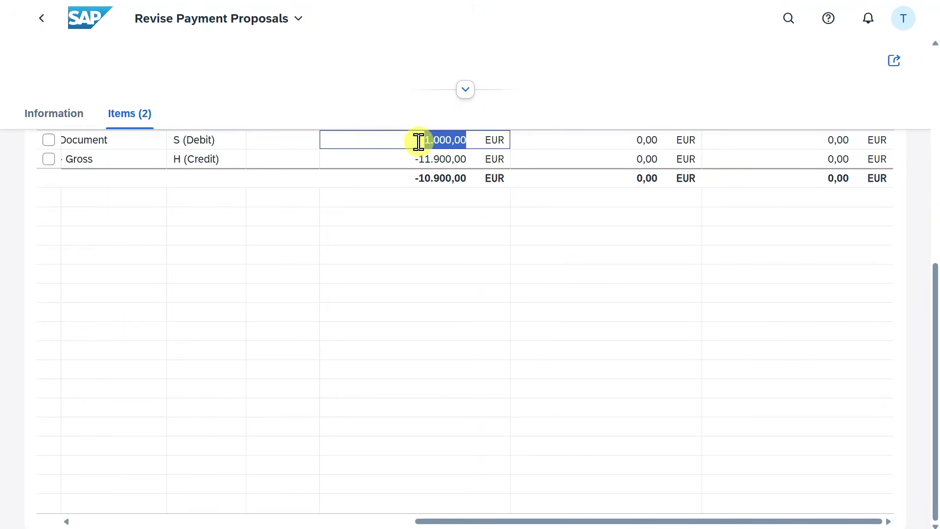
Return to the processed proposals, select TEST6 and schedule its payment with an immediate start
left_click(44, 27)
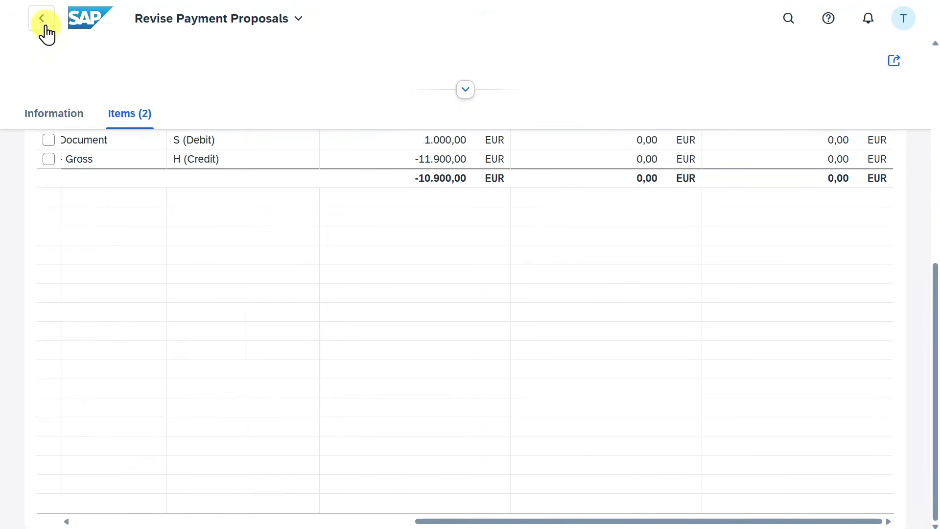
left_click(42, 20)
left_click(38, 350)
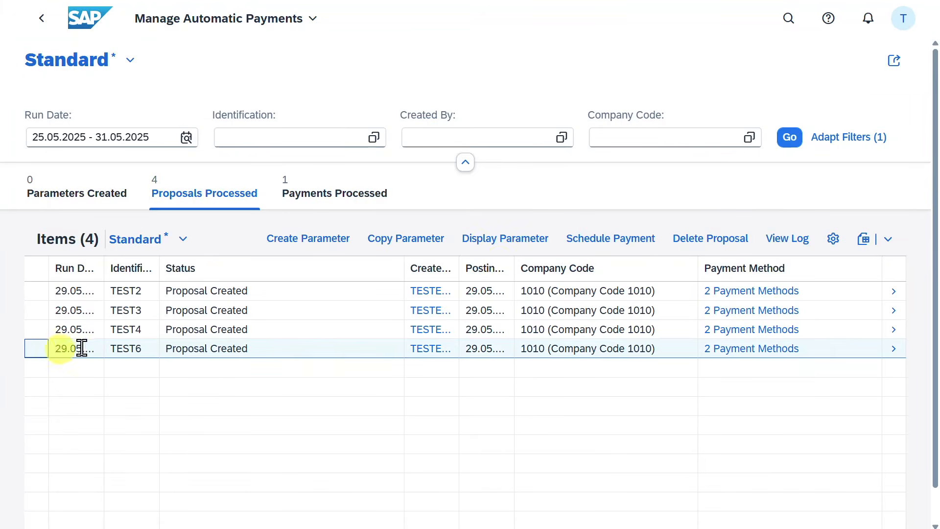
left_click(607, 247)
left_click(440, 324)
left_click(500, 359)
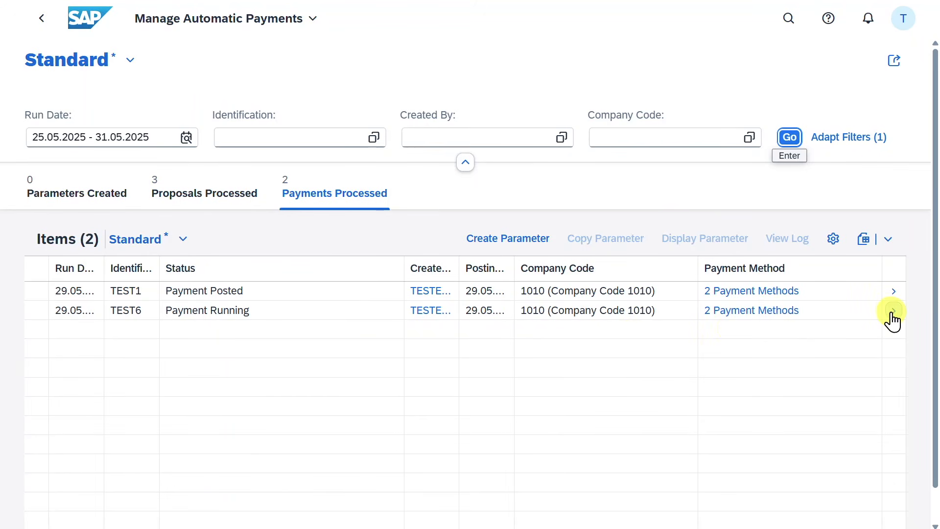
Open the TEST6 payment run, widen the payment document column and open the payment document in Manage Journal Entries - New version
left_click(893, 310)
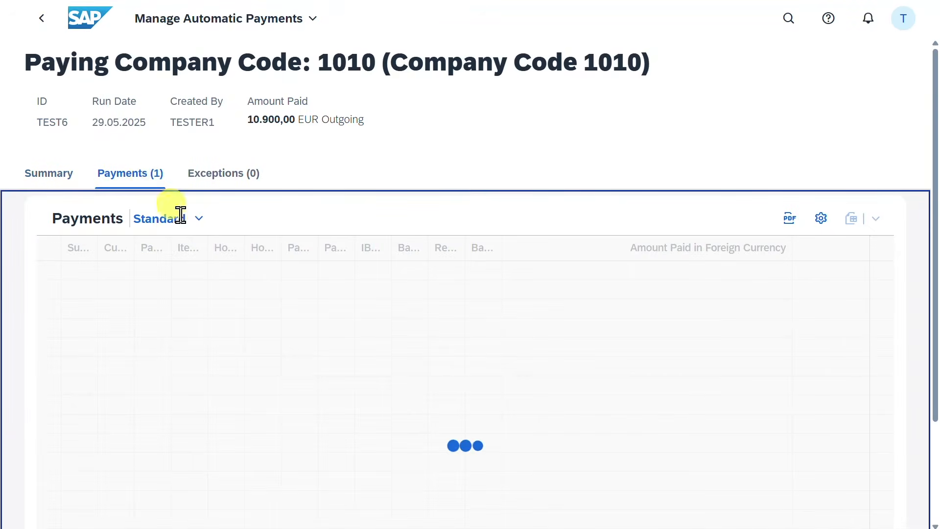
left_click_drag(171, 258, 331, 260)
left_click(174, 272)
left_click(312, 292)
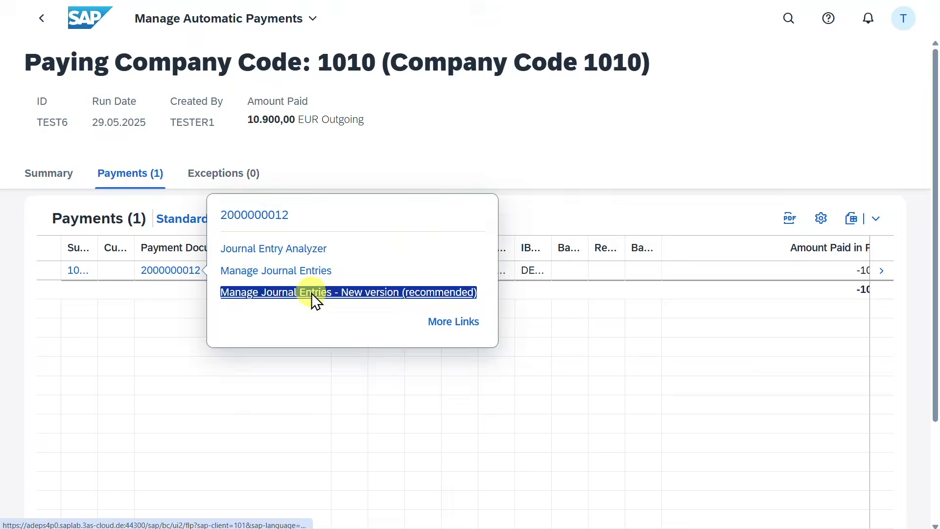
Widen the G/L Account column in the payment journal entry's line items and review the payables and bank postings
scroll(498, 283, "down", 3)
scroll(498, 281, "down", 4)
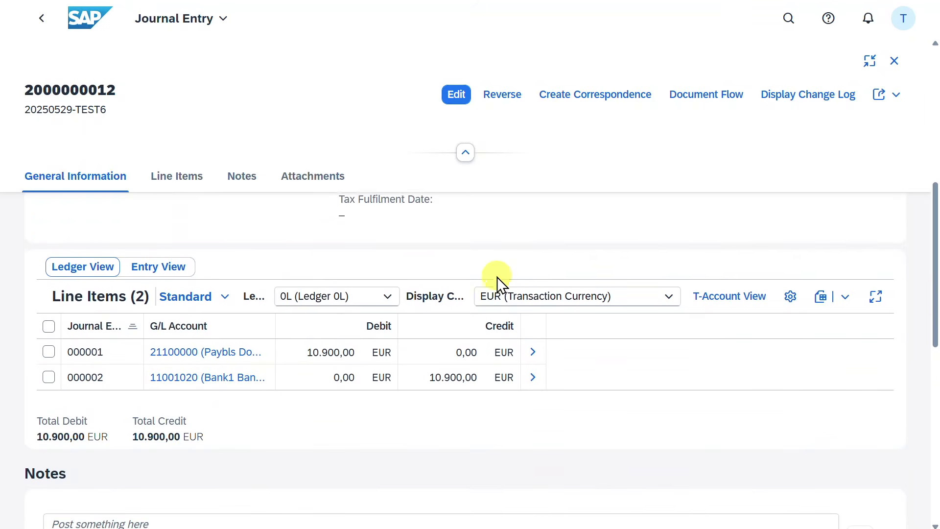
double_click(397, 299)
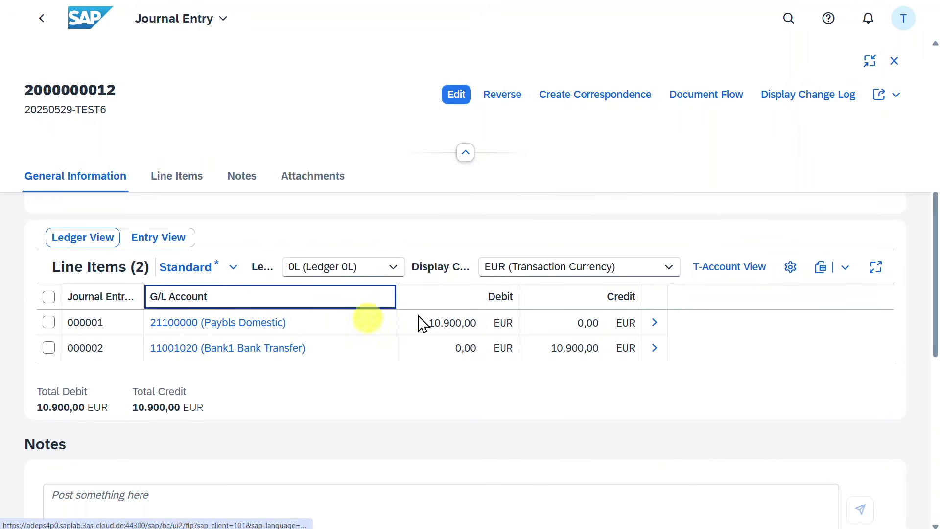
left_click_drag(431, 326, 472, 326)
left_click(478, 406)
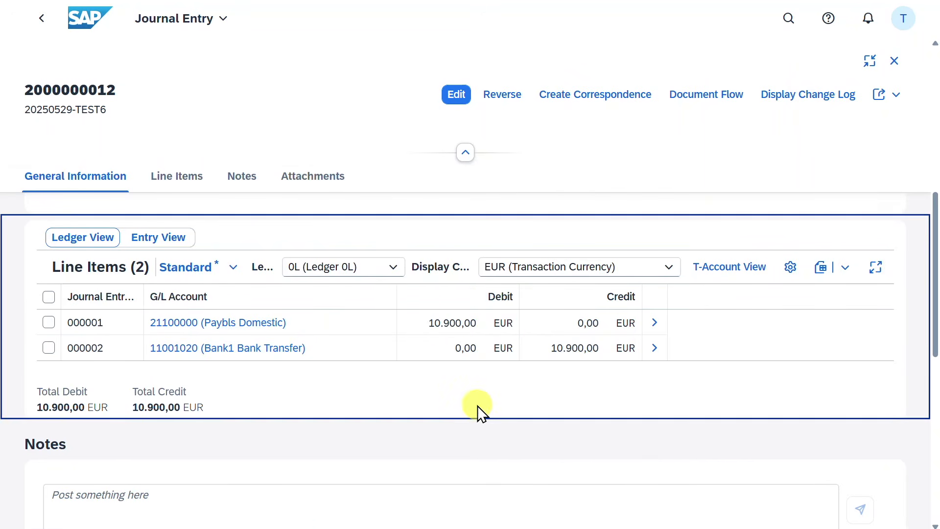